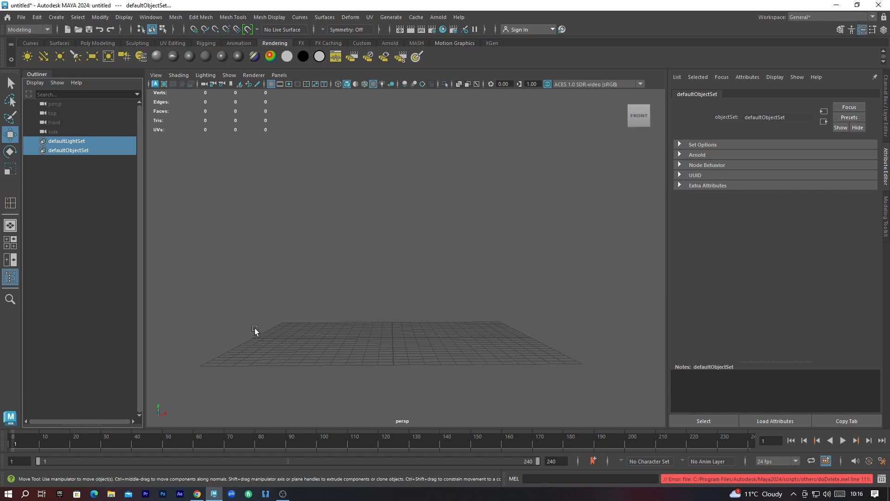
- Create a polygon cylinder, scale it up uniformly and raise it so that its base sits near the grid
left_click(87, 42)
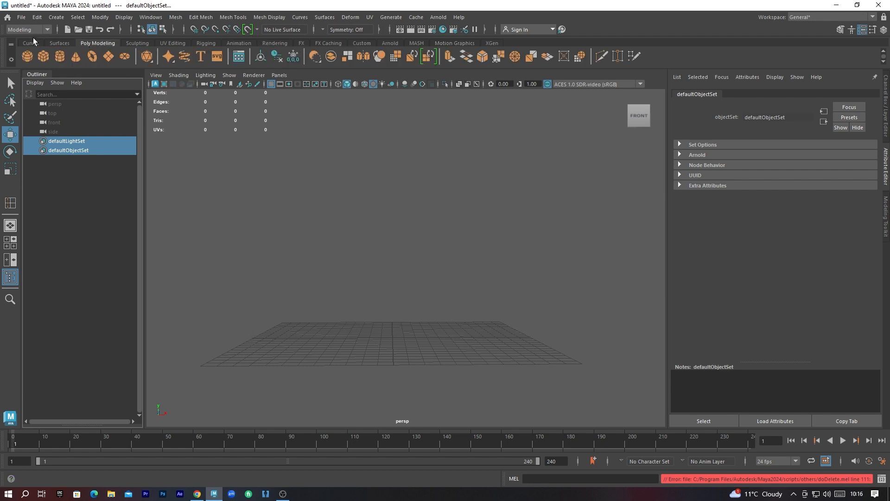
left_click(62, 57)
key("r")
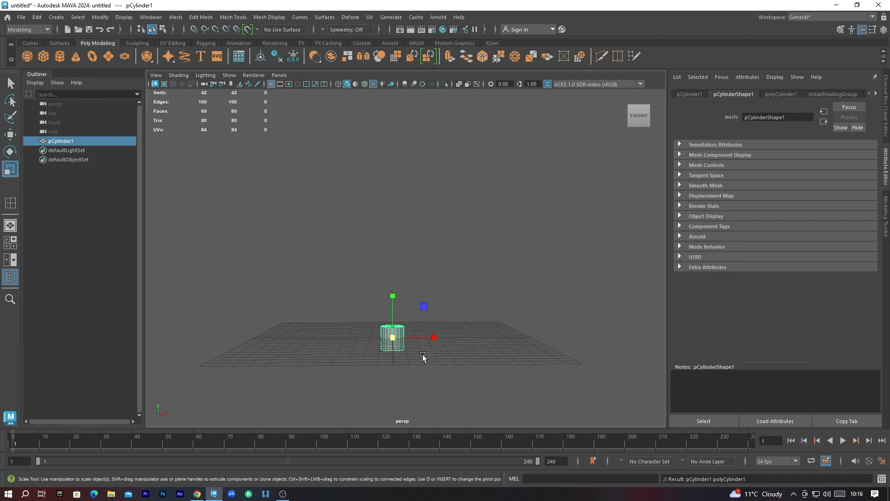
left_click_drag(394, 342, 626, 340)
left_click_drag(392, 281, 396, 231)
key("w")
- Delete the cap faces at both ends of the cylinder, leaving an open wall ring, and return to object mode
left_click_drag(473, 304, 448, 370, "alt")
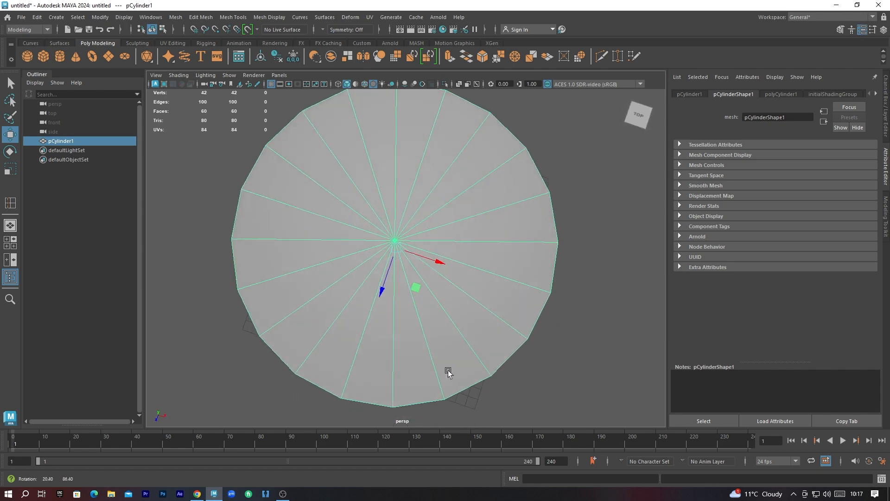
right_click(425, 327)
left_click(425, 248)
left_click_drag(360, 208, 356, 229)
key("Delete")
right_click(359, 222)
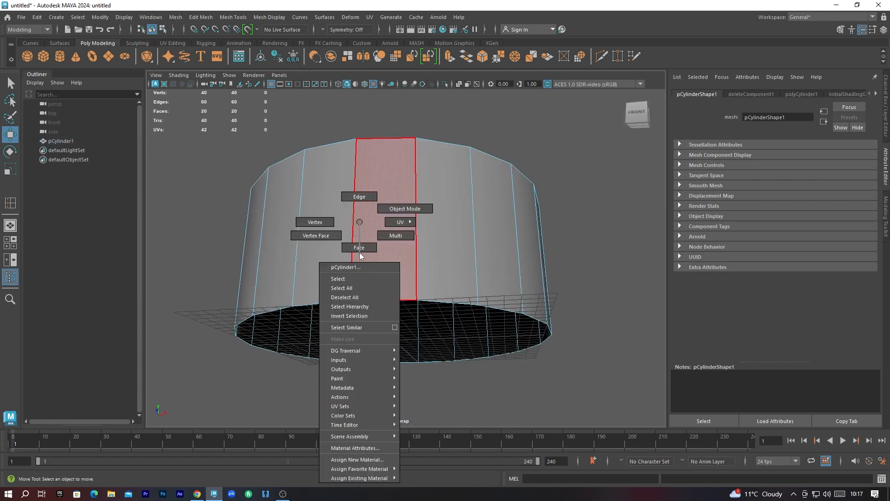
left_click(410, 215)
- Insert a horizontal edge loop around the cylinder wall, about a third of the way below the upper rim
left_click_drag(430, 199, 407, 204, "alt")
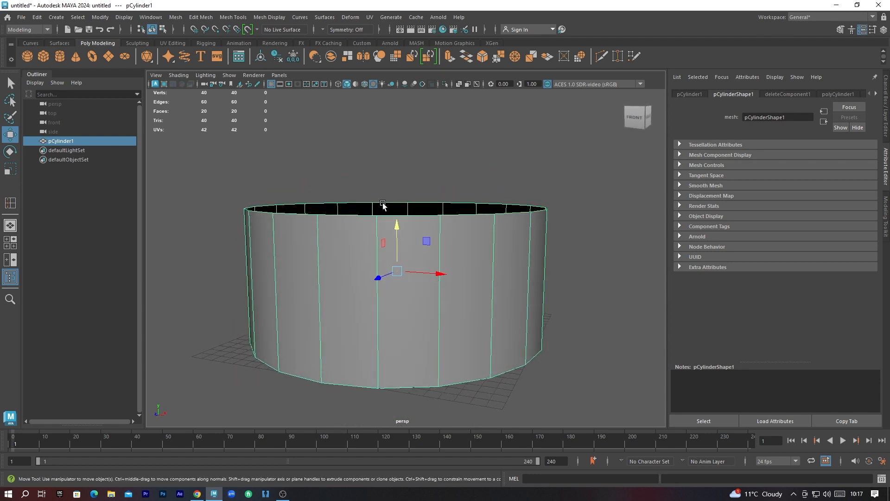
right_click_drag(436, 309, 347, 239, "shift")
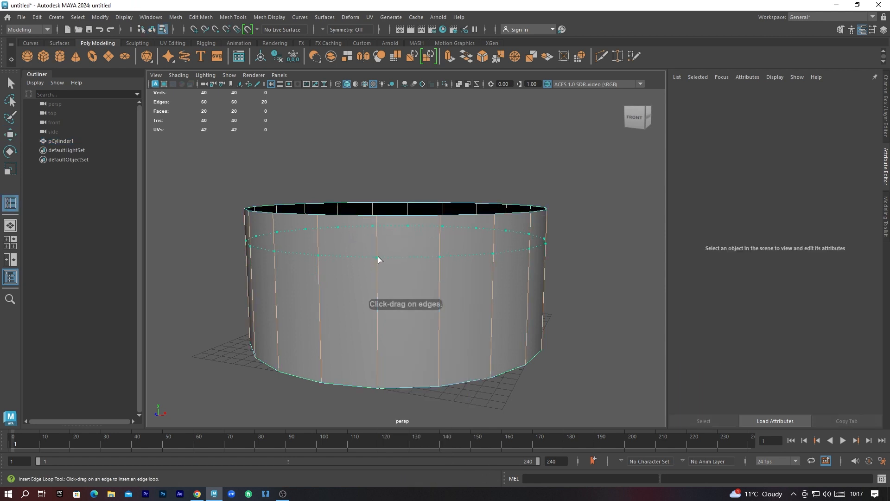
left_click_drag(378, 257, 378, 266)
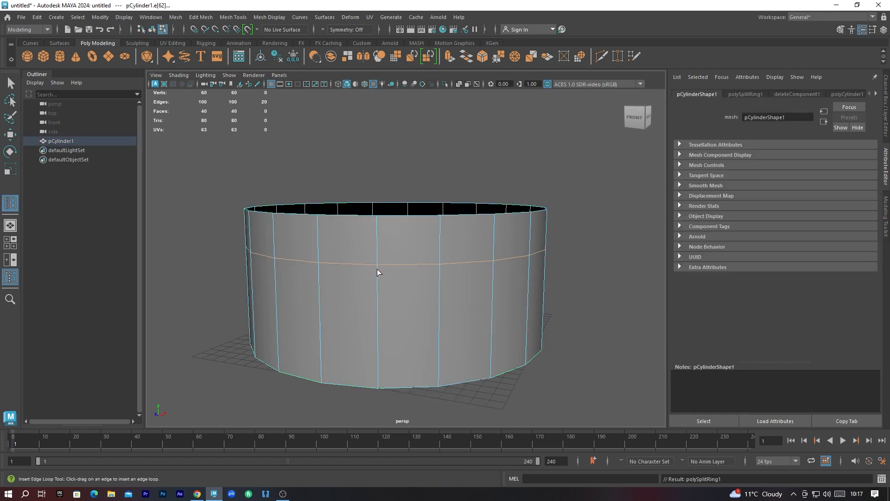
- Return to object mode and lower the cylinder slightly, to a Y translation of about 4.77 cm
left_click_drag(313, 353, 399, 342, "alt")
key("r")
right_click_drag(398, 225, 419, 212)
left_click_drag(395, 226, 391, 237)
key("w")
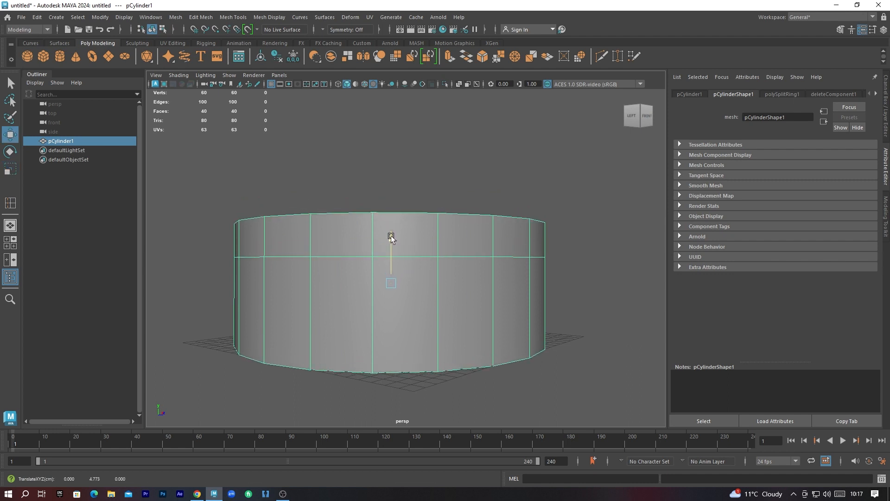
- Delete one wall face below the edge loop to cut a doorway, and return to object mode
left_click_drag(389, 280, 388, 338, "alt")
right_click_drag(390, 312, 441, 194)
left_click(391, 279)
key("Delete")
left_click_drag(440, 211, 374, 306, "alt")
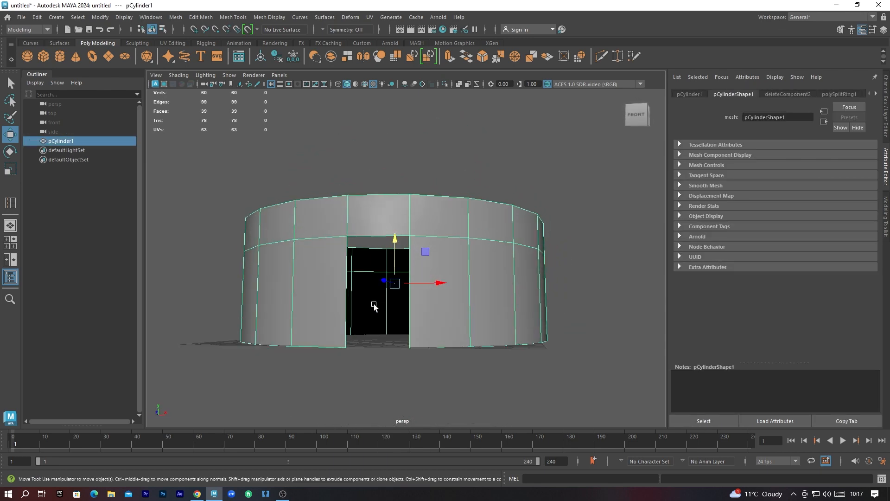
left_click_drag(449, 296, 421, 312, "alt")
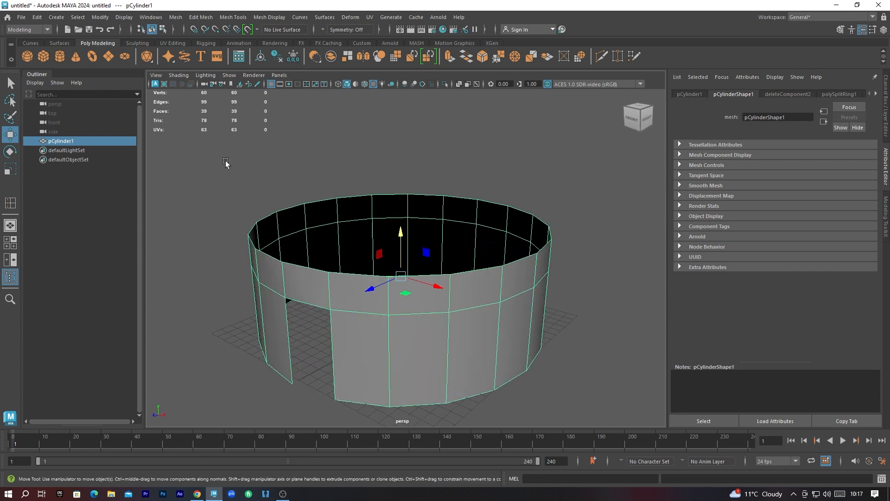
- Load the straw.mel brush from the Paint Effects Grasses examples in the Content Browser and close the browser
left_click(156, 18)
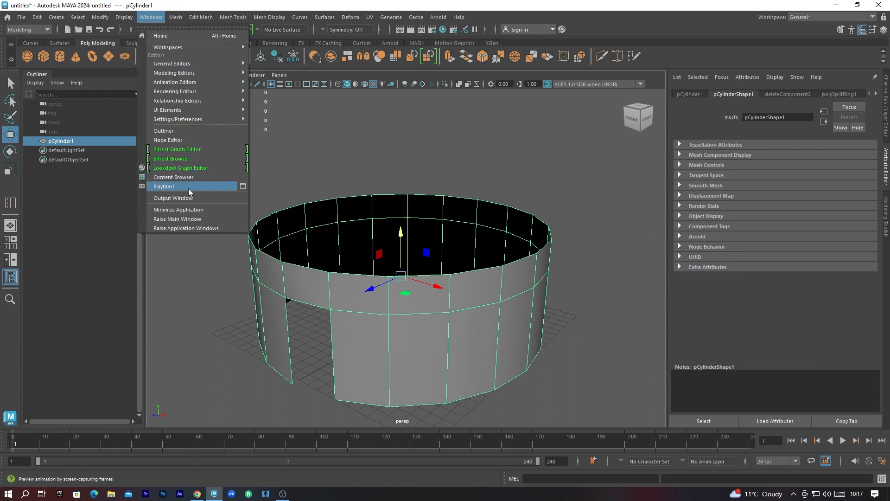
left_click(192, 178)
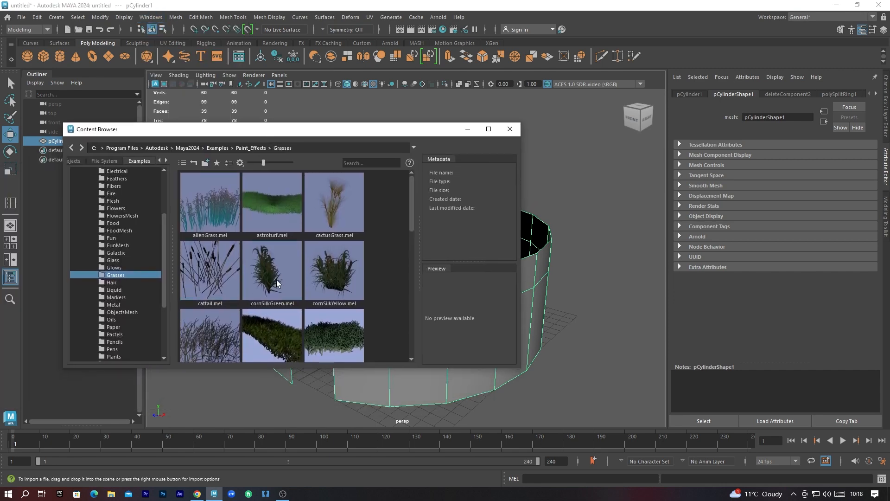
scroll(276, 282, "down", 5)
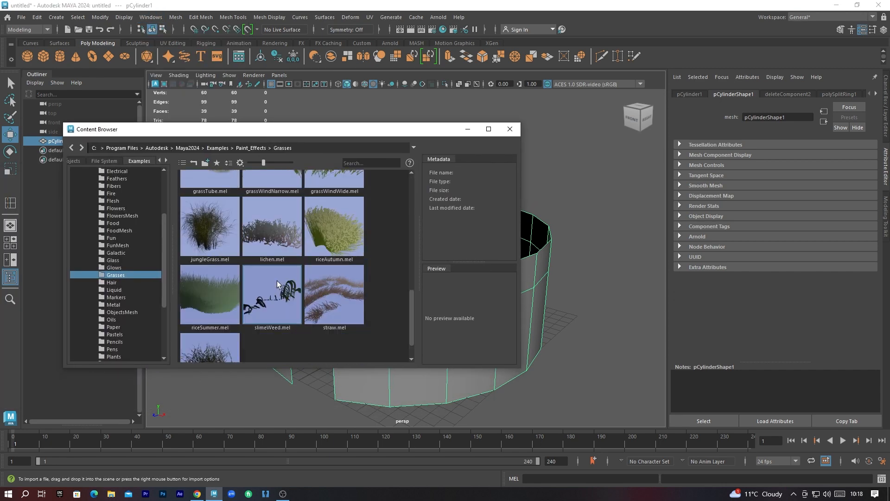
scroll(277, 283, "down", 2)
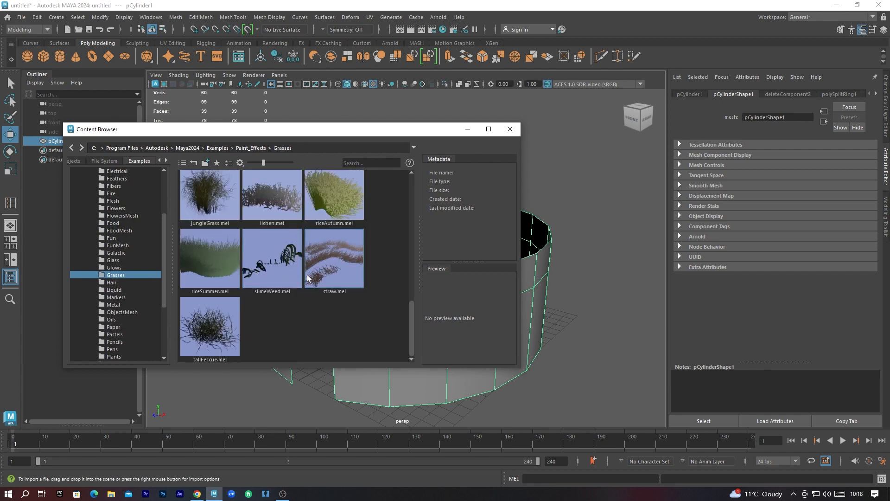
scroll(290, 277, "up", 5)
scroll(290, 278, "down", 6)
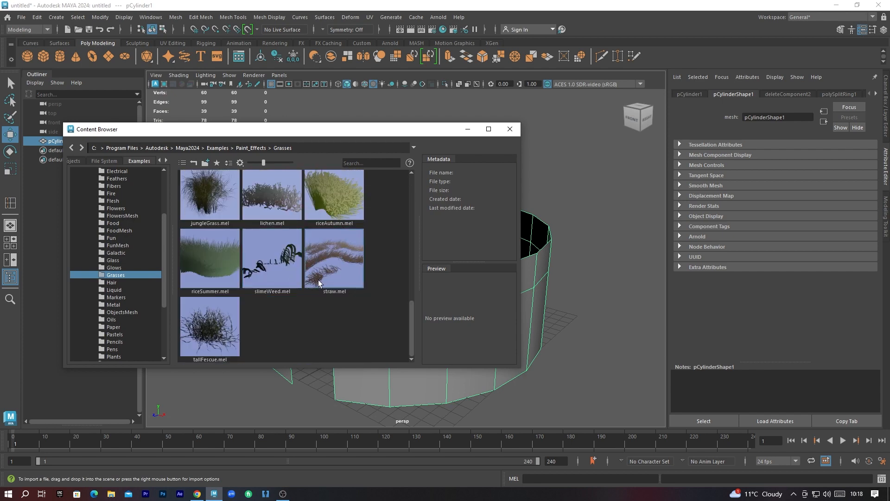
left_click(340, 263)
left_click_drag(421, 130, 161, 181)
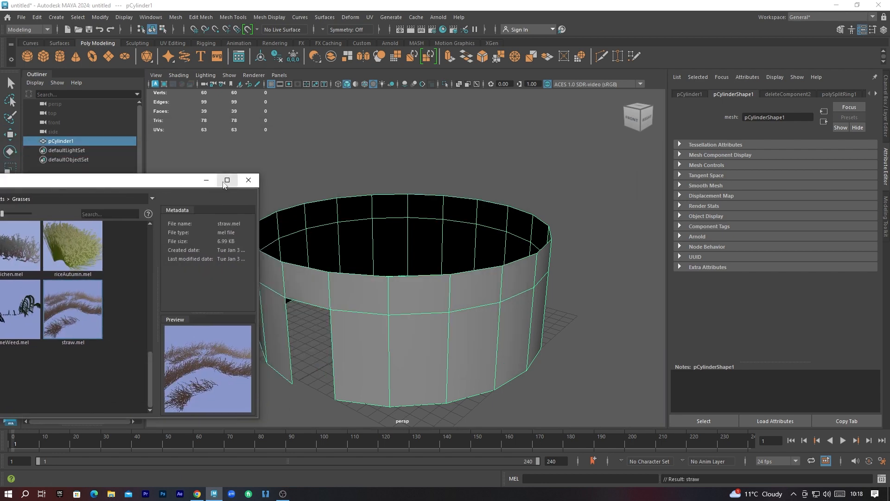
left_click(248, 180)
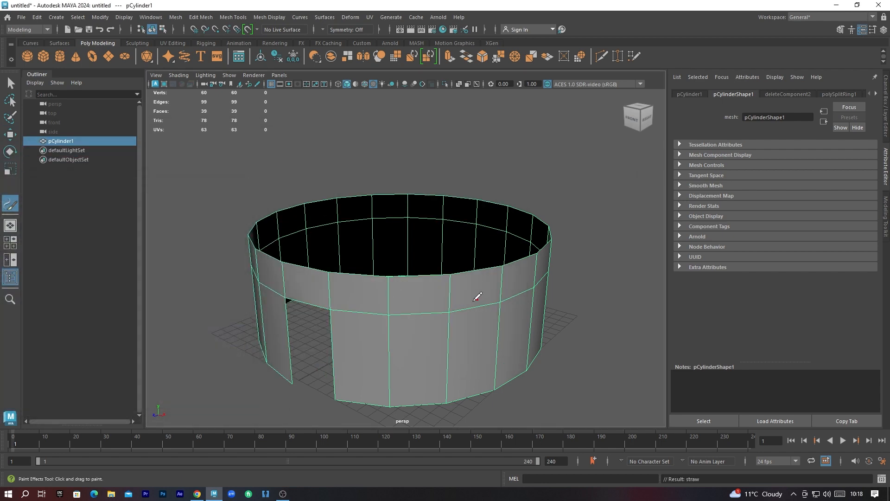
- Paint six roughly parallel straw strokes on the ground beside the cylinder and leave the Paint Effects tool
left_click_drag(477, 297, 509, 354, "alt")
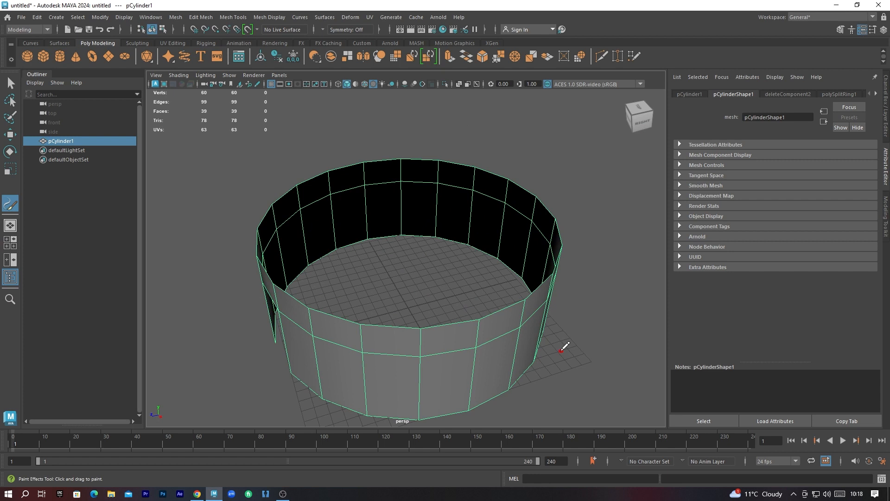
mouse_move(570, 354)
left_mouse_down()
mouse_move(590, 354)
mouse_move(710, 285)
left_mouse_up()
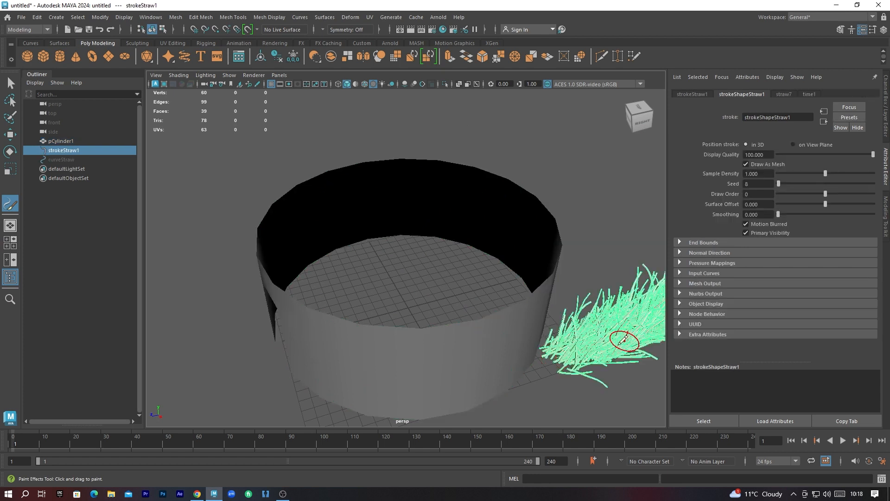
scroll(594, 359, "down", 5)
mouse_move(524, 357)
left_mouse_down("alt")
mouse_move(481, 325)
mouse_move(579, 286)
left_mouse_up("alt")
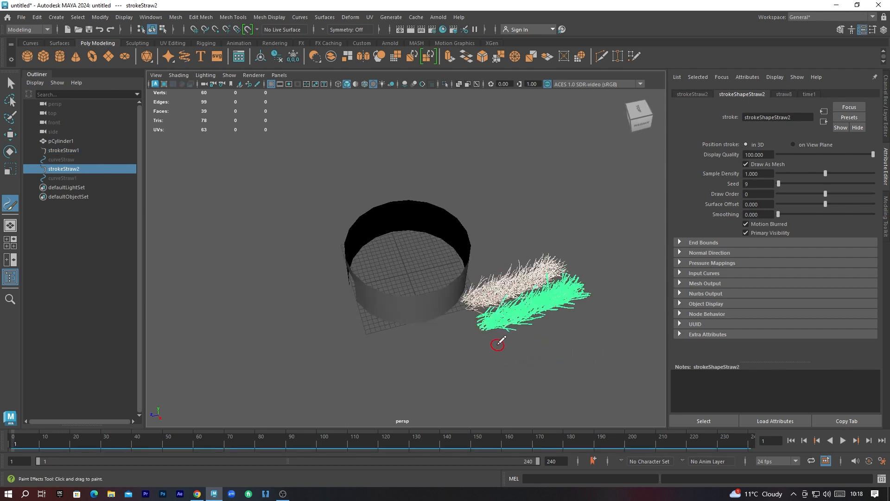
left_click_drag(497, 345, 588, 317)
left_click_drag(520, 379, 626, 344)
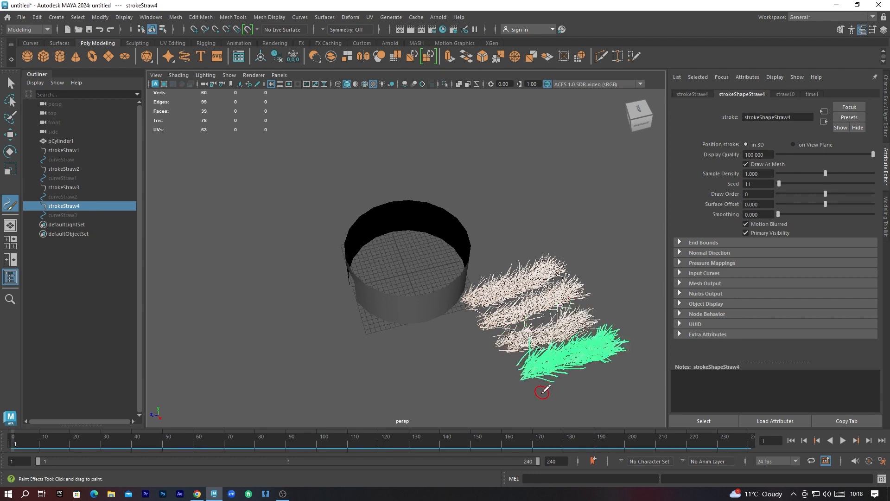
left_click_drag(541, 394, 644, 365)
left_click_drag(464, 278, 552, 246)
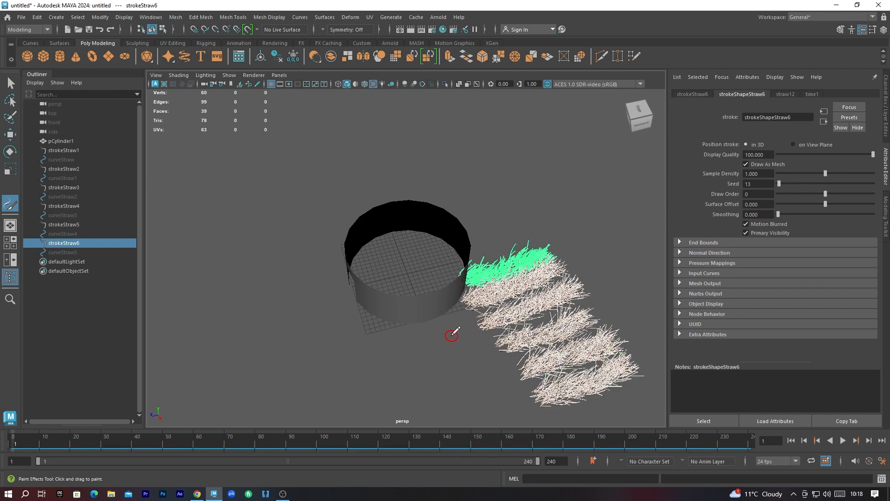
key("w")
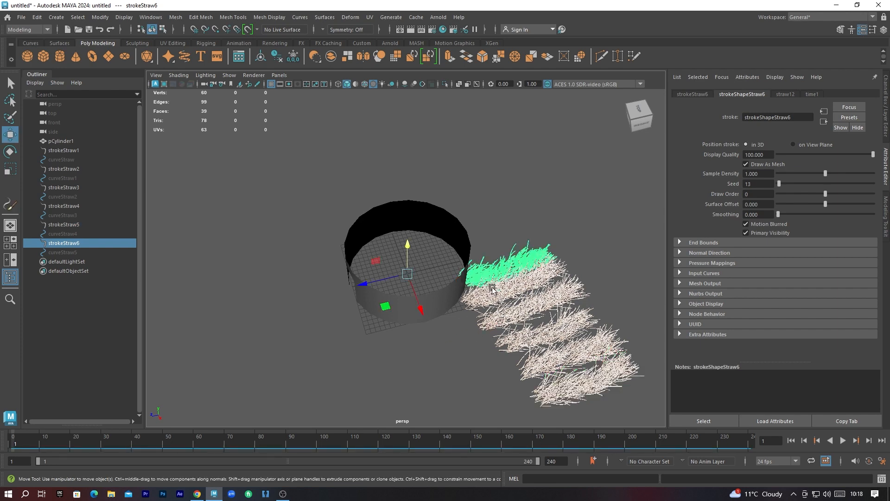
right_click(494, 293)
left_click(515, 271)
right_click(517, 268)
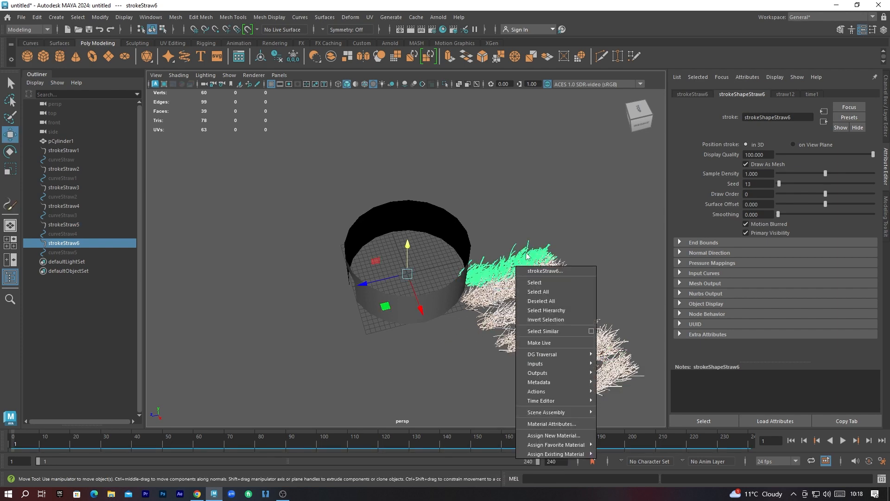
left_click(527, 253)
right_click(546, 343)
left_click(516, 342)
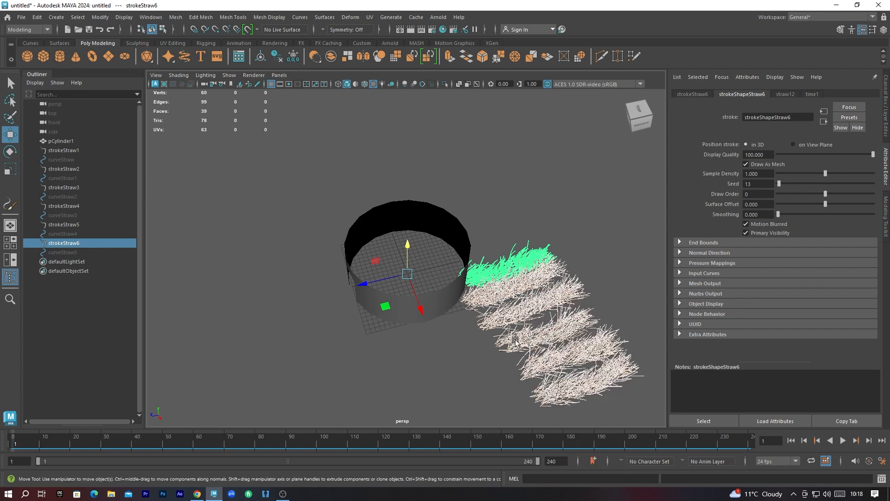
- Select all six straw strokes and convert them from Paint Effects to polygons
left_click(455, 347)
left_click_drag(506, 242, 607, 421)
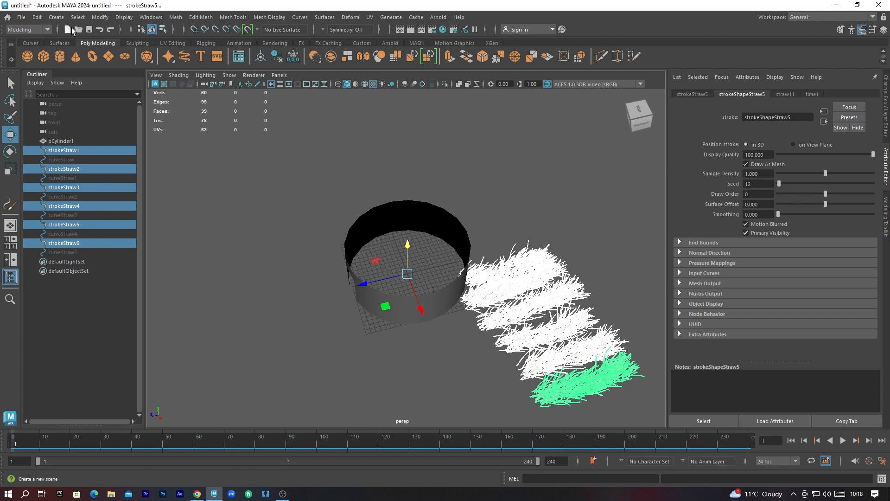
left_click(98, 17)
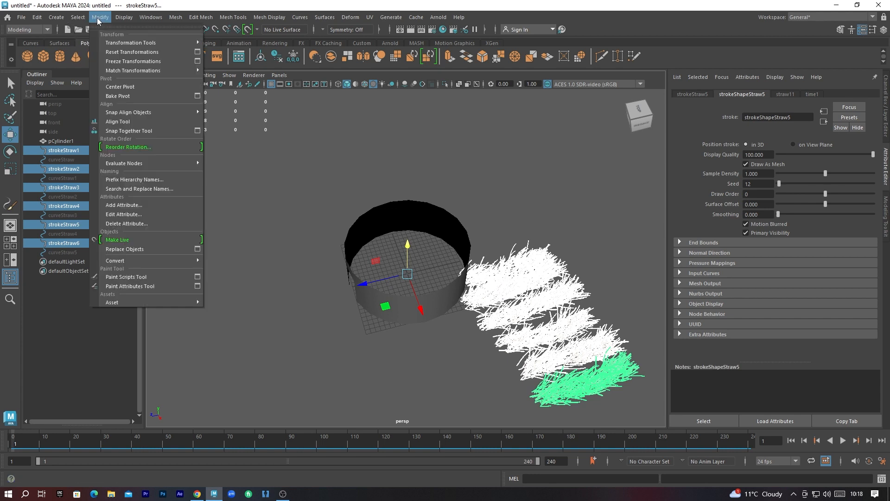
mouse_move(176, 260)
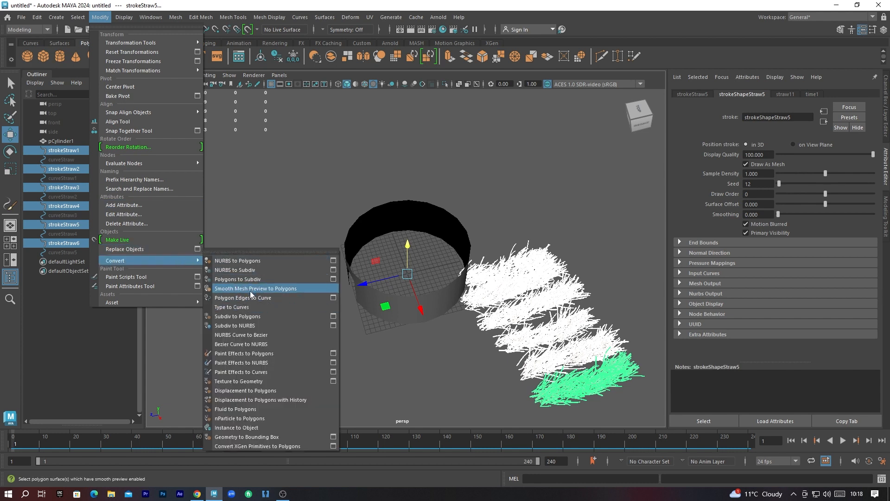
left_click(250, 355)
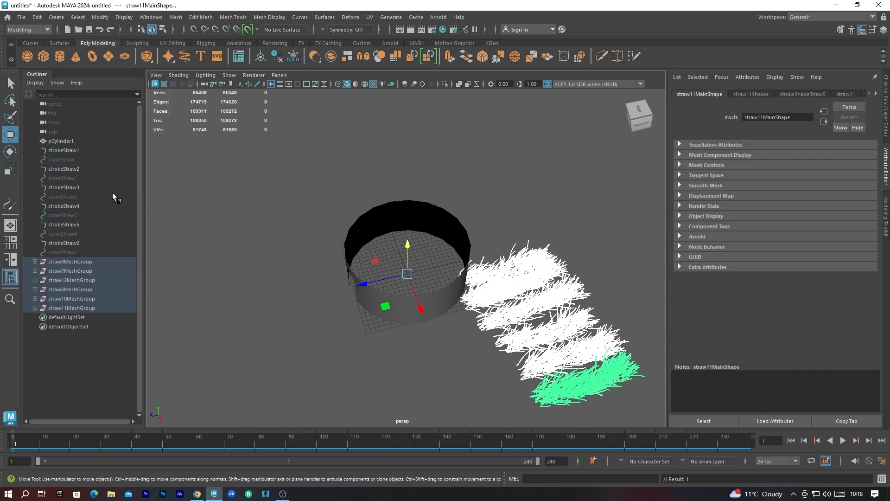
- Center the pivots of the converted straw meshes and select the straw8Main mesh to check its pivot
left_click(99, 17)
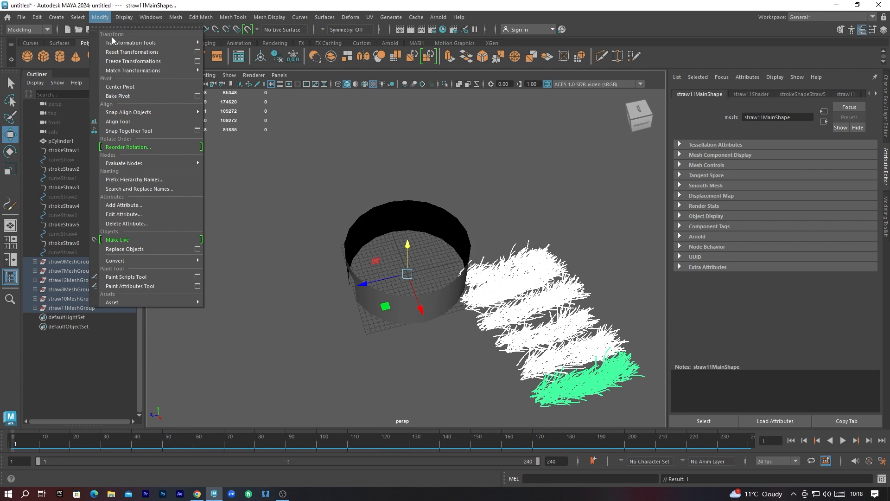
left_click(130, 89)
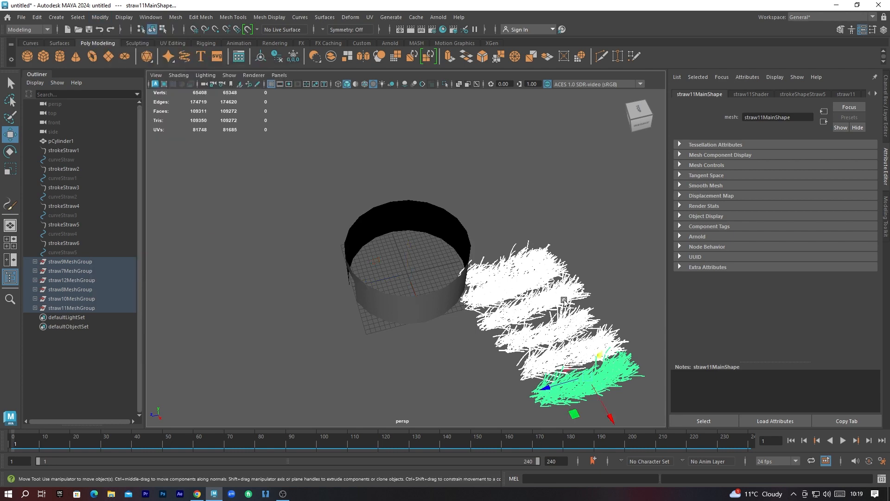
left_click(564, 300)
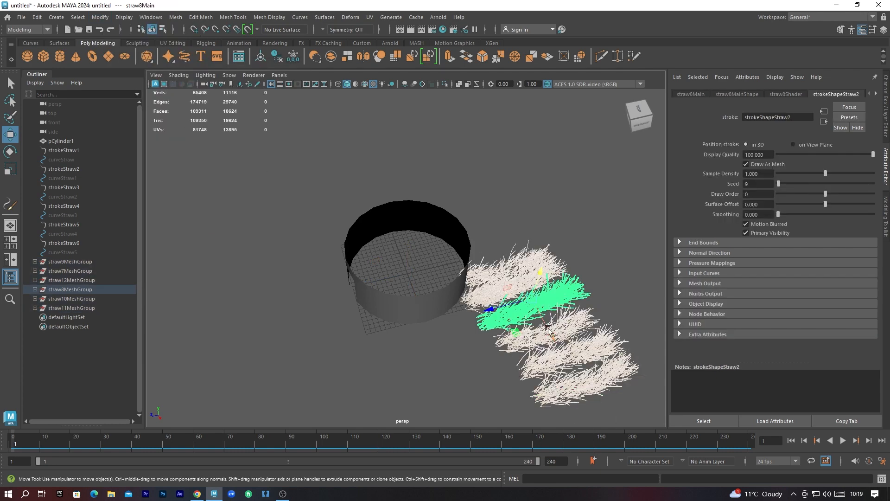
- Delete all the original straw strokes and their curves from the scene, keeping the polygon mesh groups
left_click(35, 261)
left_click(51, 252)
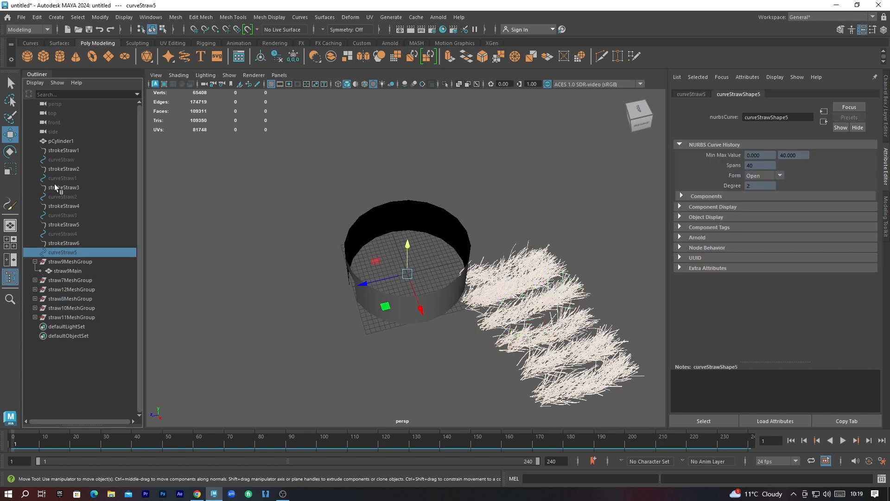
left_click(59, 155, "shift")
key("Delete")
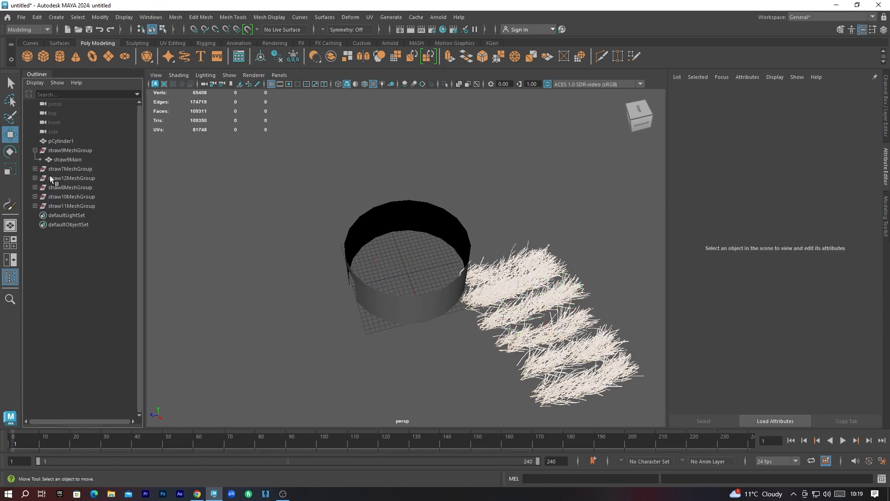
- Take the straw9Main, straw7Main and straw12Main meshes out of their mesh groups to the top level of the scene hierarchy
left_click(59, 160)
left_click_drag(66, 161, 80, 135)
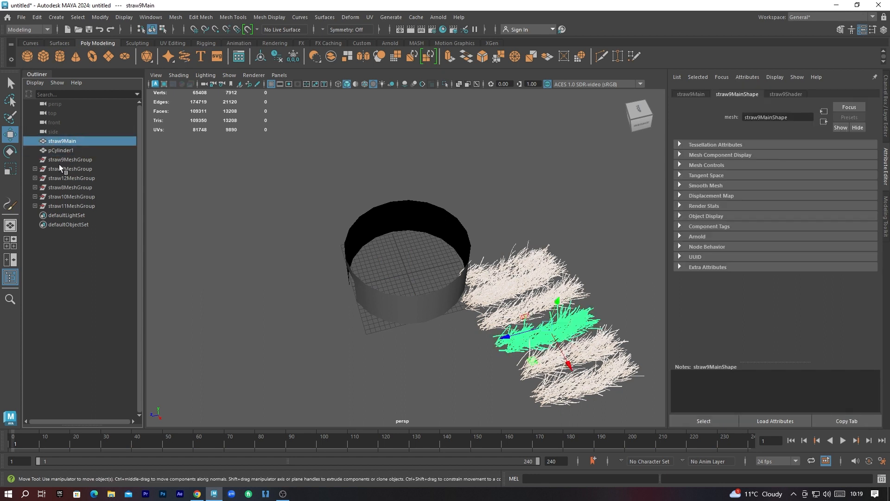
left_click(35, 168)
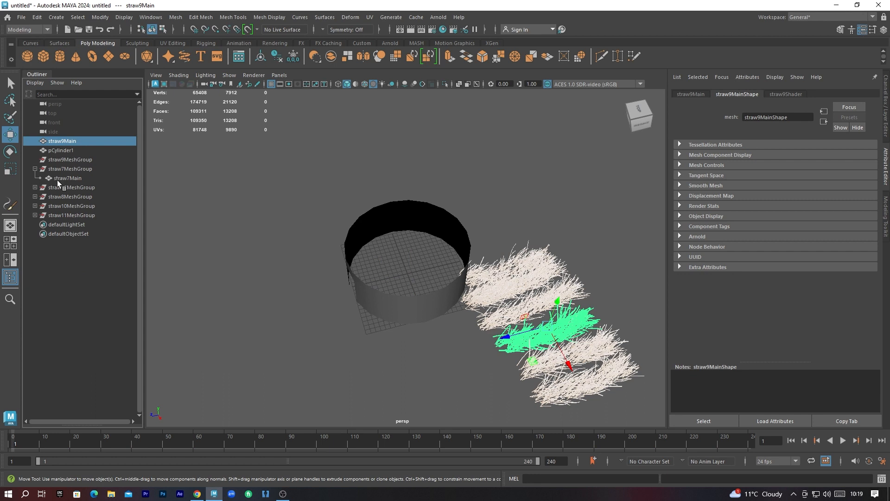
left_click_drag(57, 179, 76, 138)
left_click(35, 188)
left_click_drag(60, 197, 74, 138)
- Take the straw8Main, straw10Main and straw11Main meshes out of their mesh groups to the top level of the scene hierarchy
left_click(35, 206)
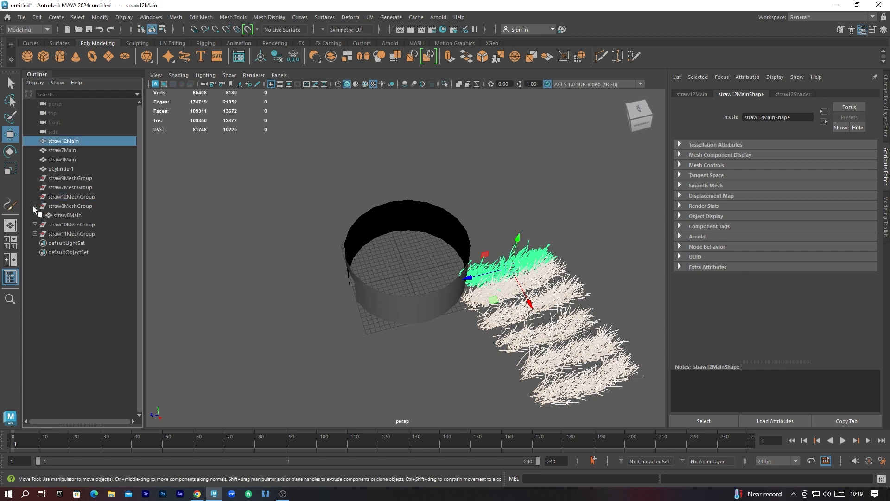
left_click(57, 215)
left_click_drag(58, 218, 84, 137)
left_click(60, 227)
left_click(35, 224)
middle_click_drag(57, 232, 85, 233)
middle_click_drag(80, 140, 79, 138)
left_click(35, 243)
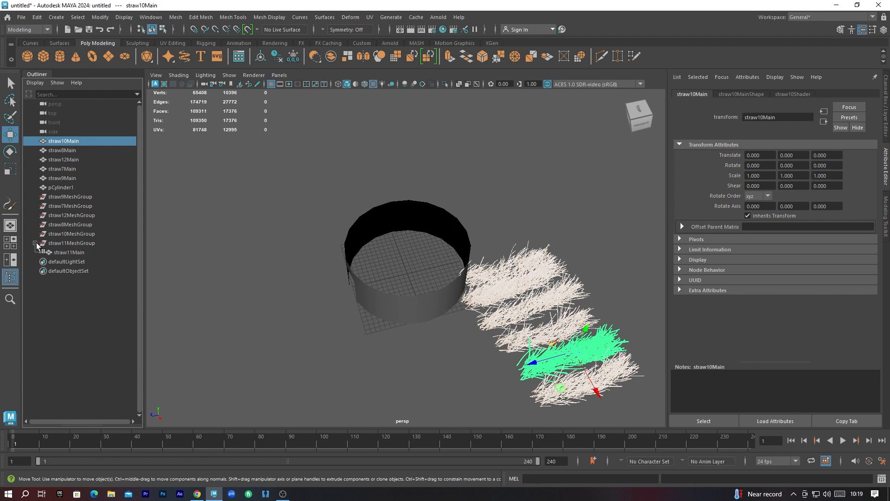
middle_click_drag(65, 254, 81, 135)
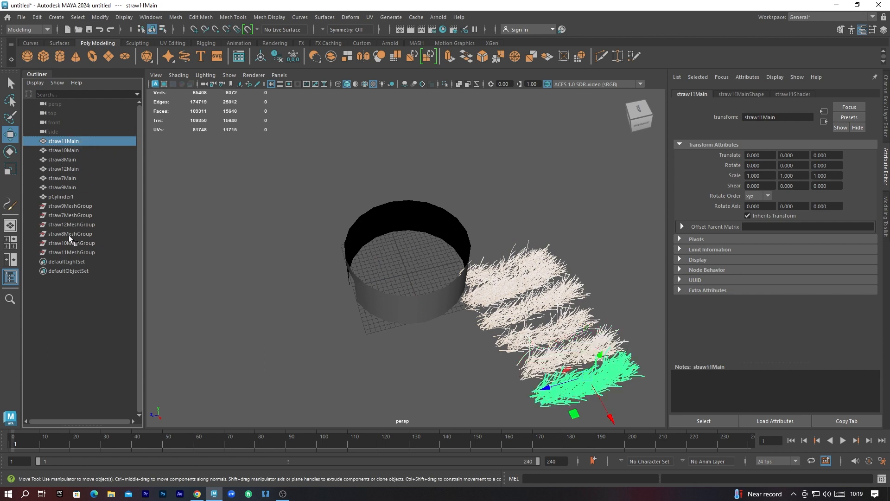
- Delete the six emptied straw mesh groups
left_click(67, 207)
left_click(66, 252, "shift")
key("Delete")
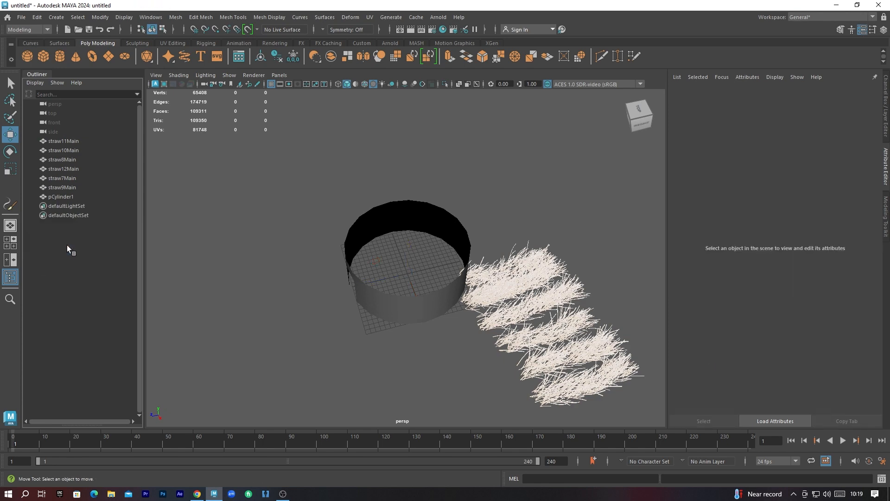
- Group the six straw meshes and name the group Straws
left_click(64, 187)
left_click(58, 142, "shift")
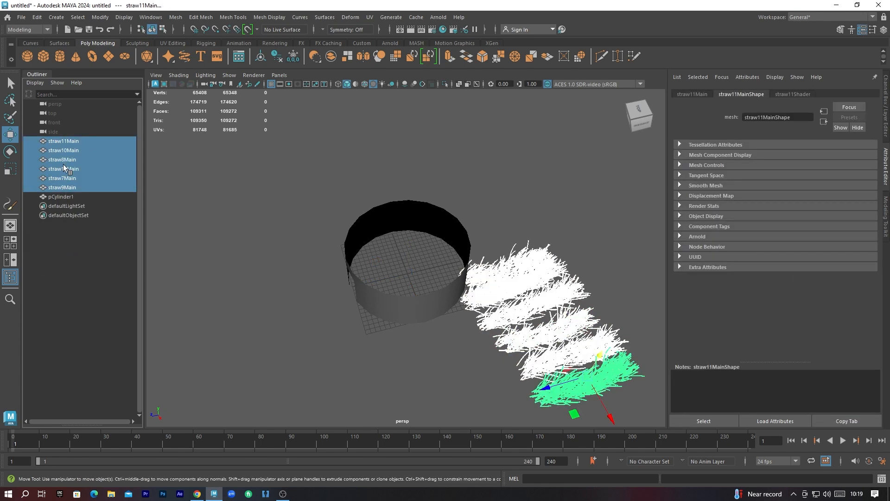
key("ctrl+g")
double_click(57, 151)
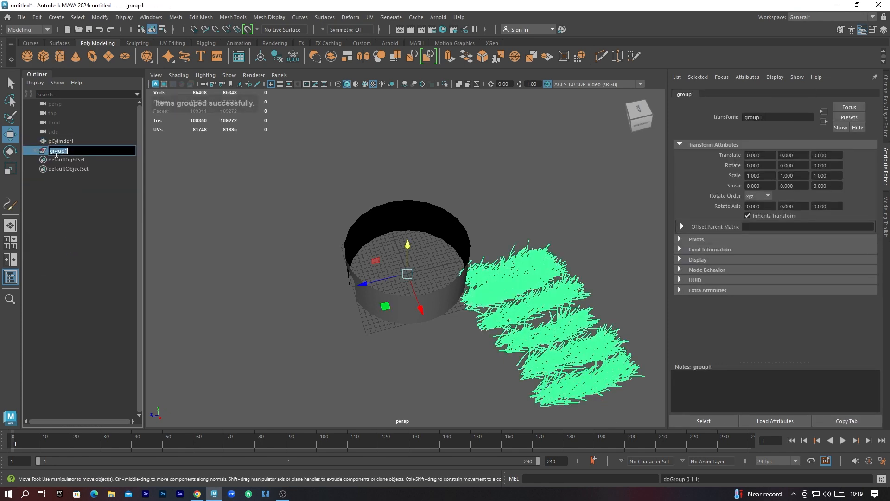
type("Str")
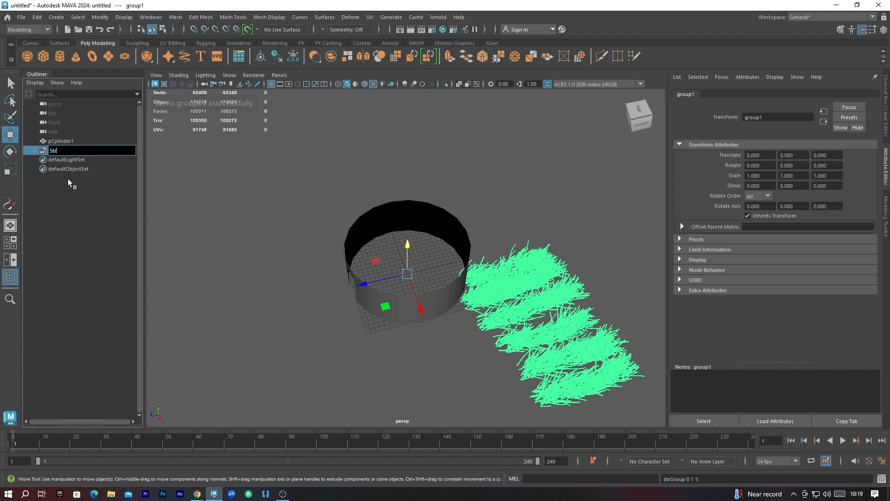
type("aws")
key("Return")
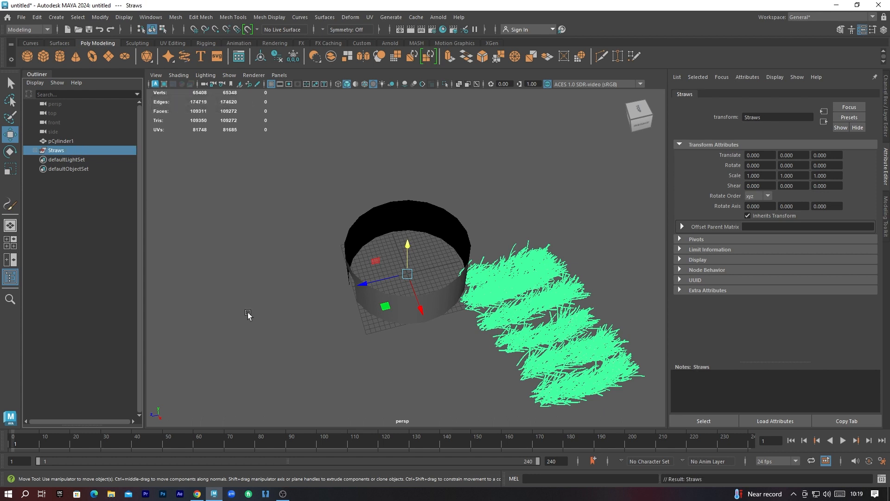
- In the top view, move the pivot of straw7Main to the end of the straw nearest the cylinder
left_click(435, 365)
left_click(487, 283)
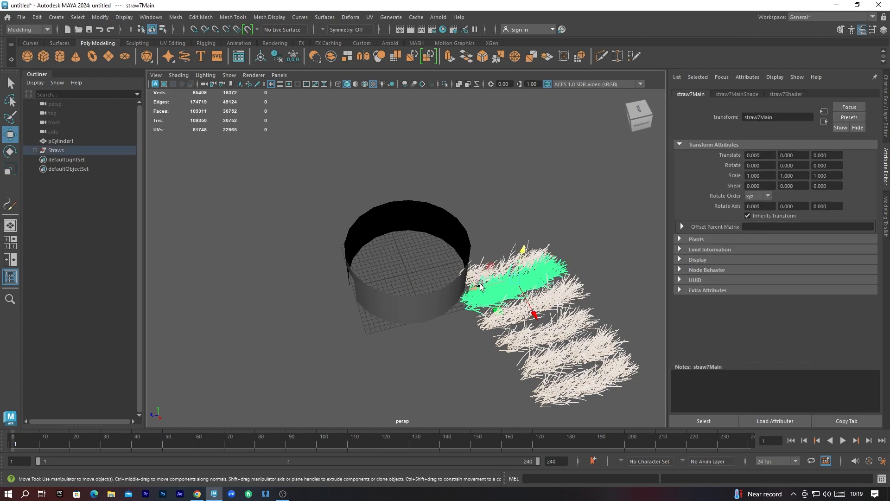
left_click_drag(513, 328, 506, 346, "alt")
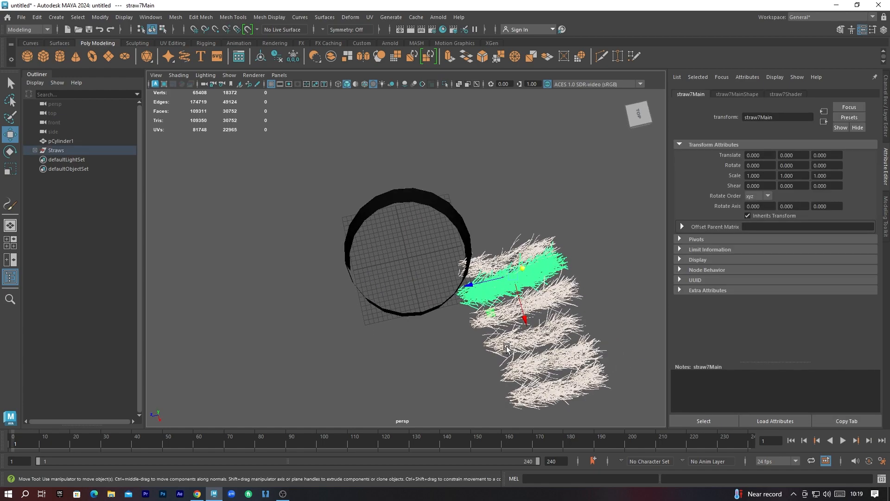
scroll(507, 346, "up", 5)
scroll(512, 342, "down", 4)
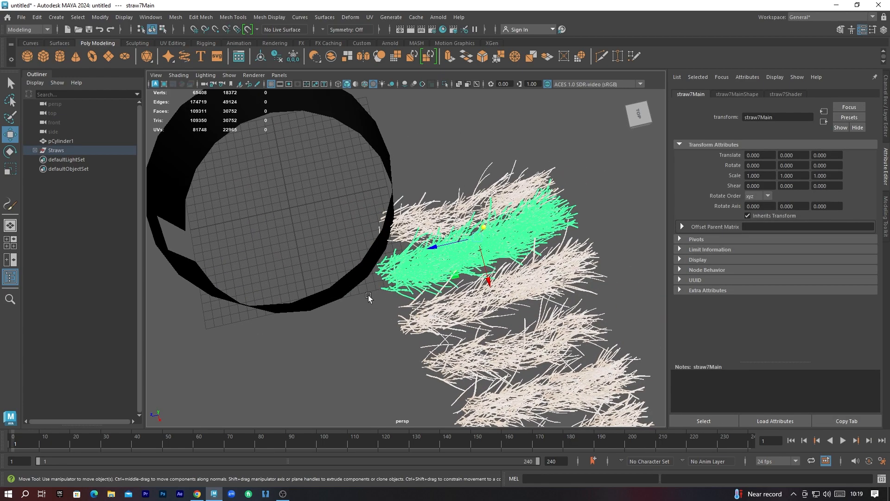
left_click_drag(369, 302, 359, 283, "alt")
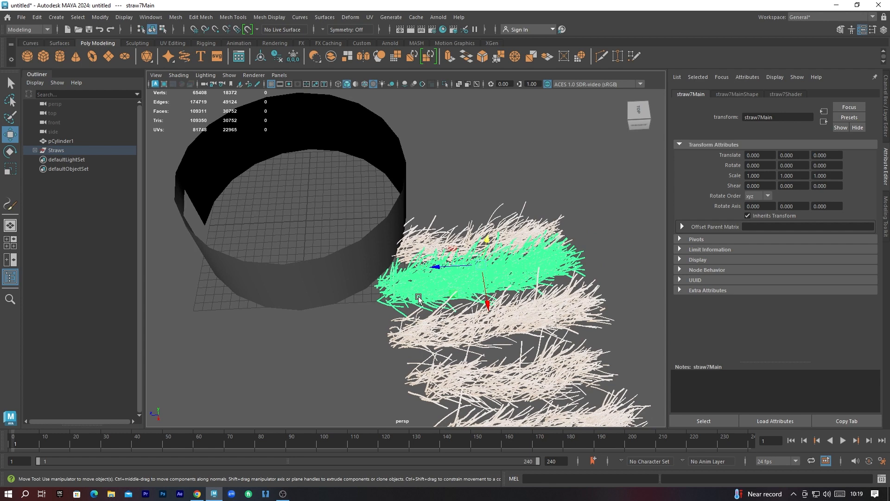
key("d")
key("space")
key("space")
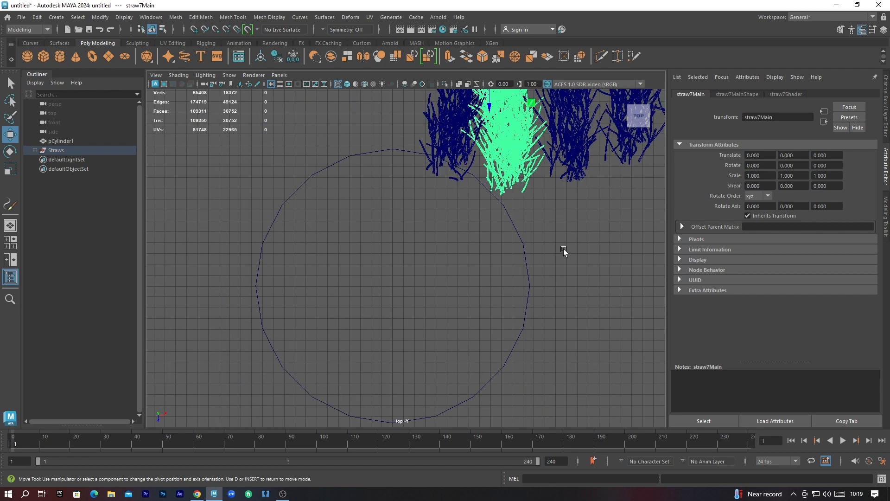
middle_click_drag(563, 248, 402, 380, "alt")
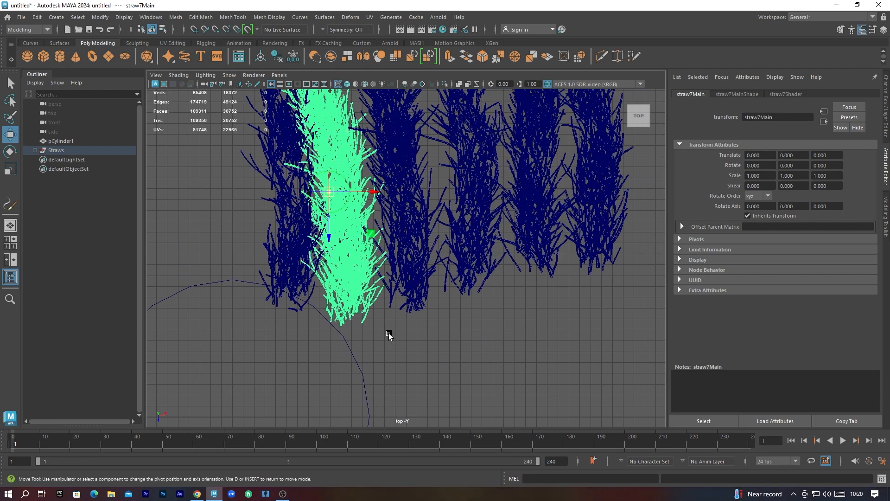
left_click_drag(330, 238, 349, 361)
left_click_drag(371, 315, 393, 315)
left_click(418, 260)
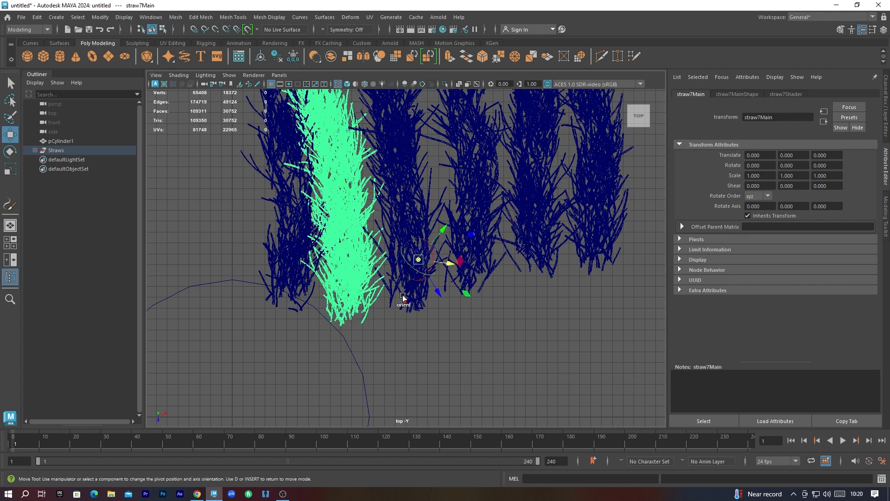
key("ctrl+z")
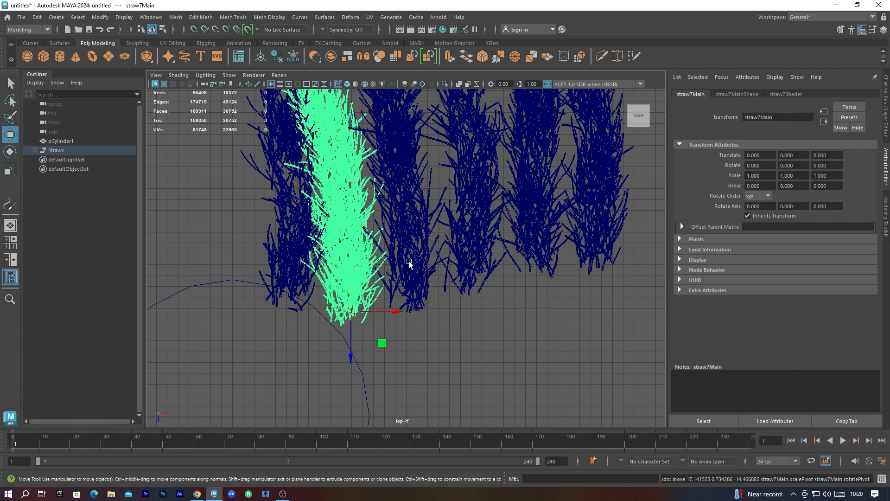
- Move the pivots of straw8Main and straw12Main to their lower ends in the top view
left_click(410, 268)
left_click_drag(388, 224, 407, 345)
left_click_drag(421, 307, 448, 310)
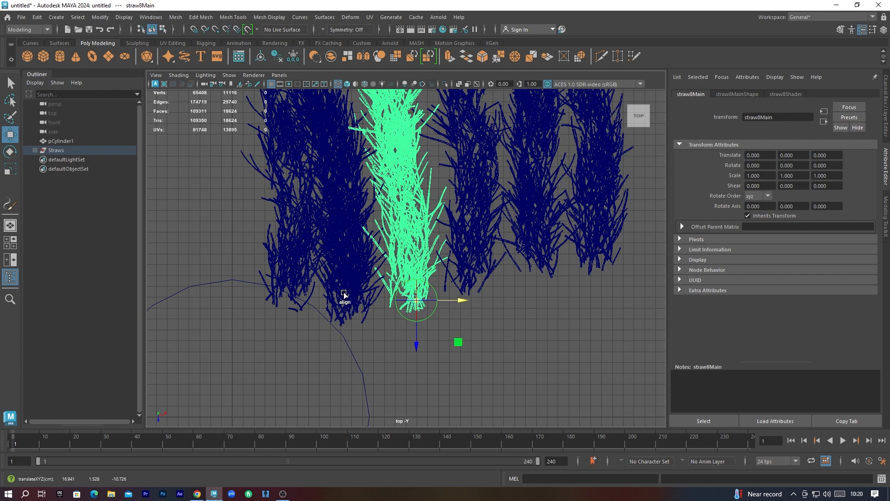
left_click(309, 269)
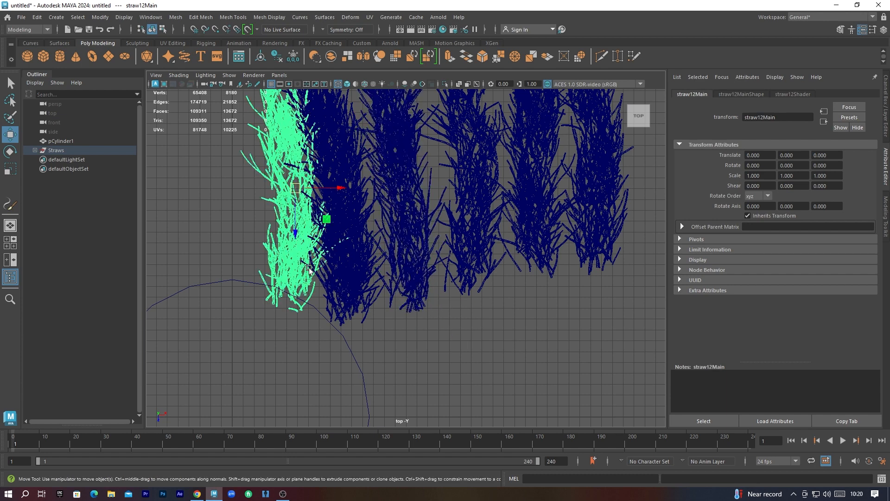
key("d")
left_click_drag(295, 227, 316, 335)
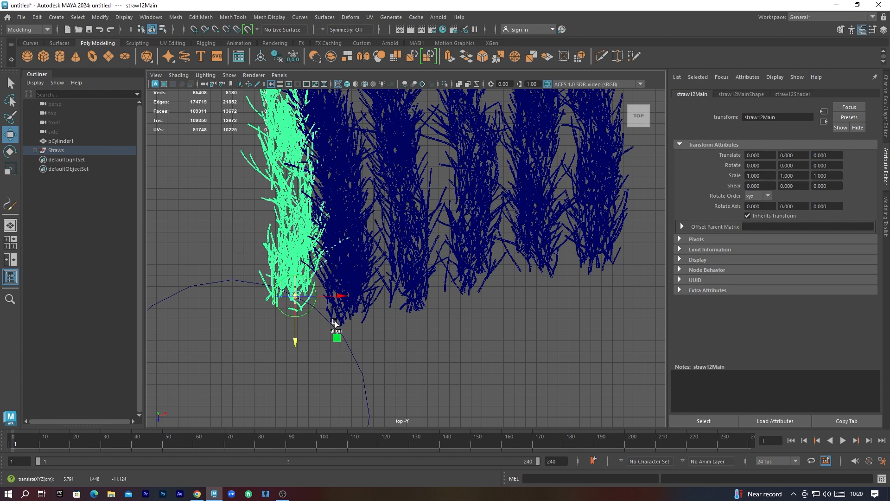
left_click_drag(340, 298, 336, 298)
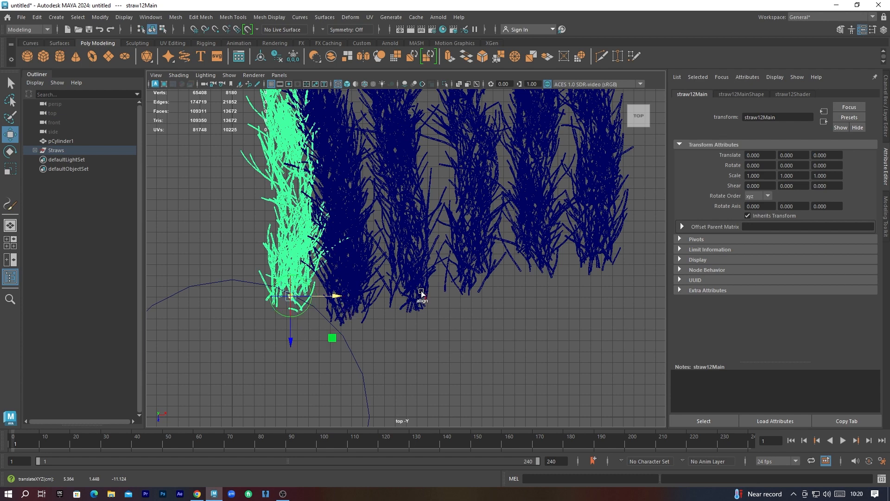
- Move the pivots of straw9Main and straw10Main to their lower ends in the top view
left_click(471, 257)
key("d")
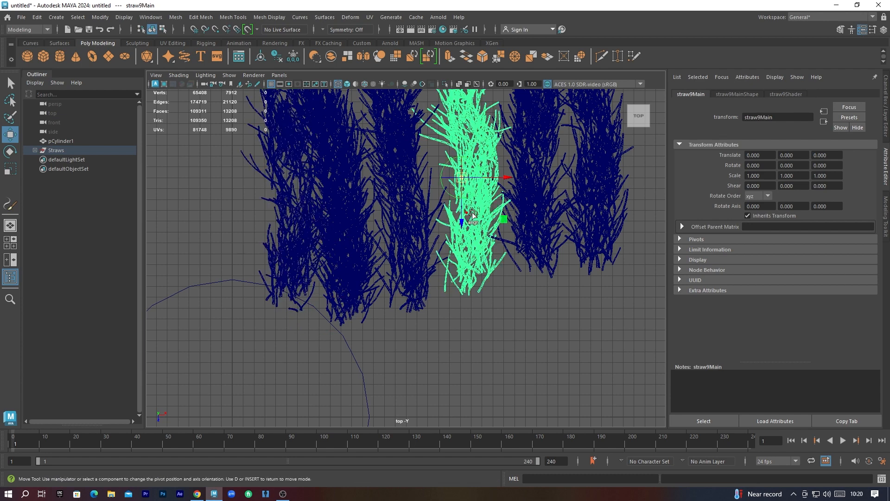
left_click_drag(463, 226, 465, 332)
left_click_drag(510, 284, 518, 283)
left_click(550, 233)
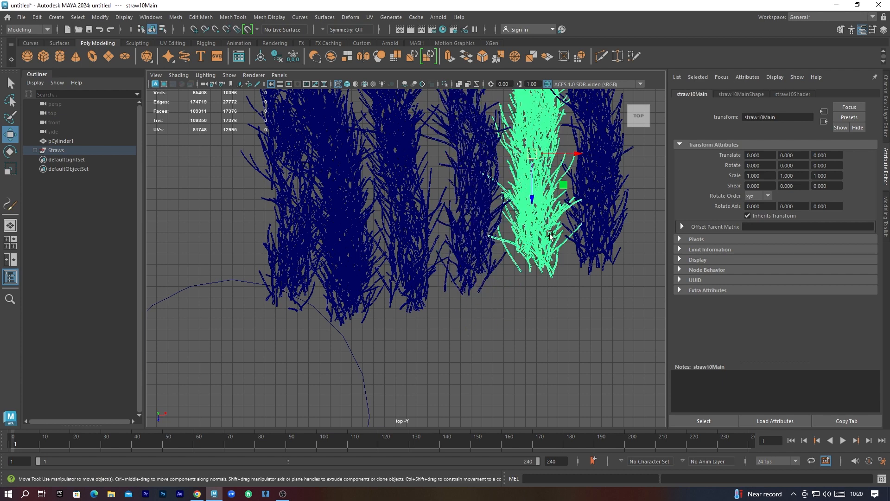
key("d")
left_click_drag(533, 207, 551, 312)
mouse_move(572, 260)
left_mouse_down()
mouse_move(586, 264)
mouse_move(578, 262)
left_mouse_up()
- Move the pivot of straw11Main to its lower end and leave pivot editing
left_click(597, 234)
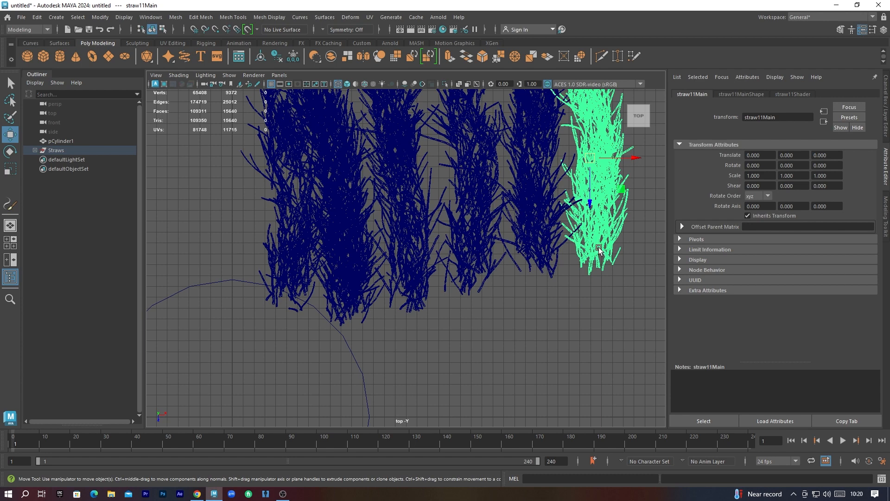
key("d")
left_click_drag(594, 203, 595, 299)
left_click_drag(632, 252, 640, 253)
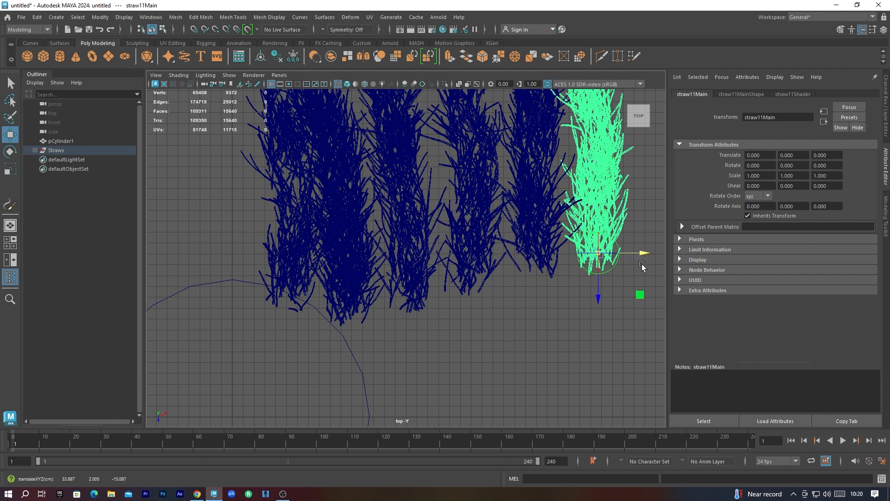
key("d")
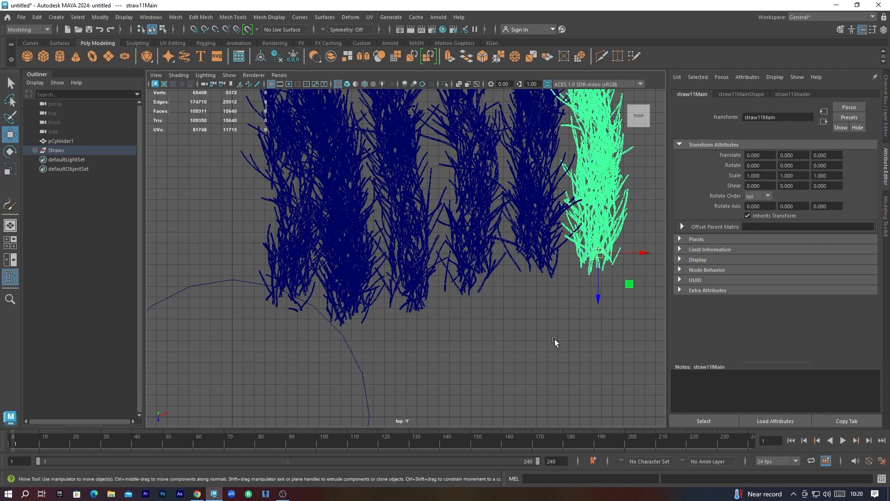
- Move straw11Main and straw8Main to the cylinder's center and rotate straw8Main about -96 degrees around Y
scroll(548, 338, "down", 2)
left_click_drag(550, 257, 281, 378)
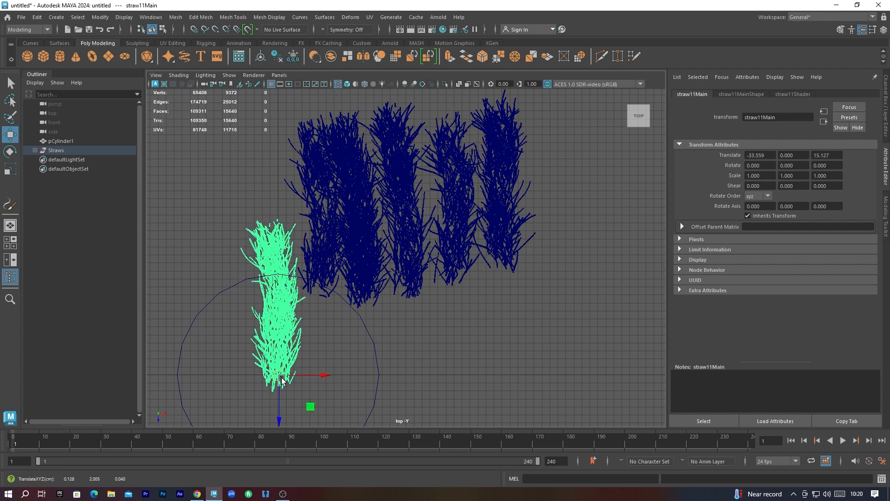
left_click(398, 294)
left_click_drag(414, 290, 290, 390)
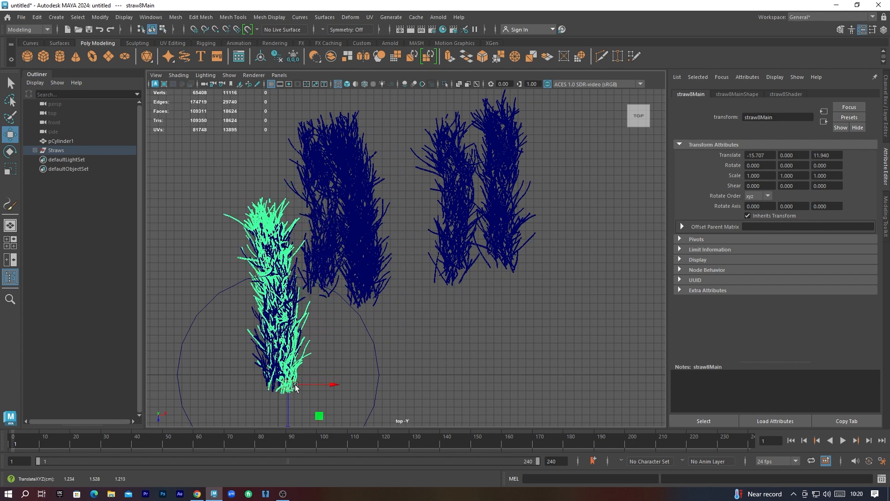
key("e")
left_click_drag(324, 368, 319, 472)
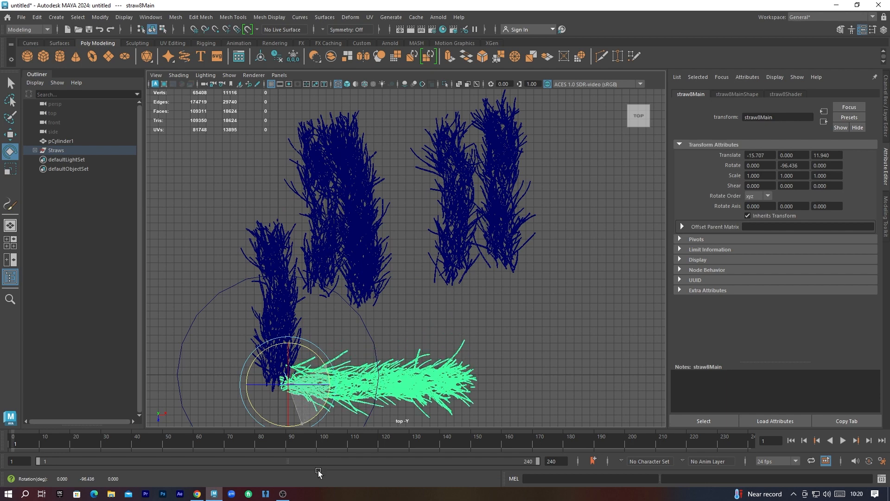
key("w")
left_click_drag(287, 384, 283, 378)
- Move straw9Main to the cylinder's center and rotate it to point directly away from straw8Main
left_click(456, 261)
left_click_drag(453, 284, 273, 388)
key("e")
left_click_drag(299, 360, 258, 356)
- Move straw7Main to the cylinder's center and rotate it about -176 degrees around Y, opposite straw11Main
left_click(373, 284)
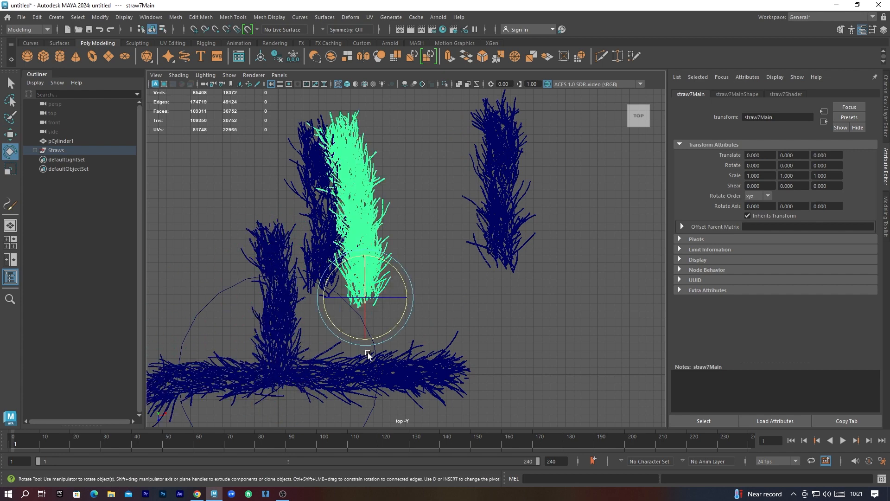
key("w")
left_click_drag(368, 297, 288, 386)
key("e")
left_click_drag(311, 354, 240, 453)
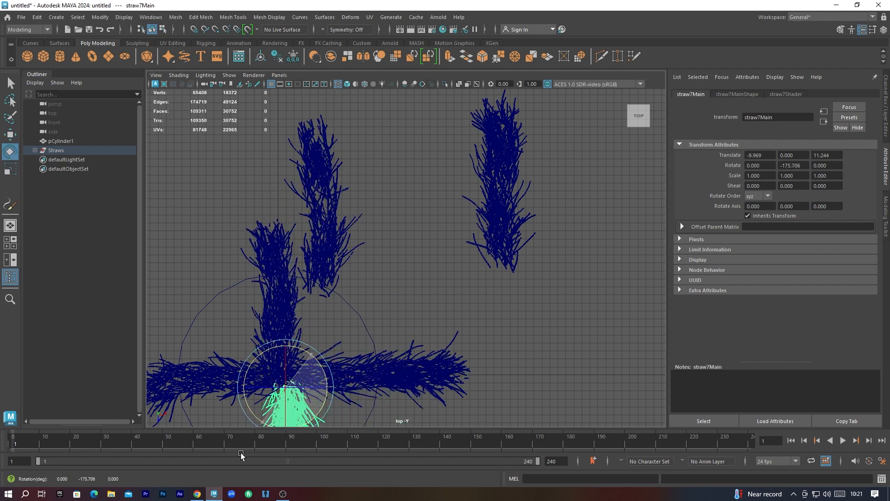
key("w")
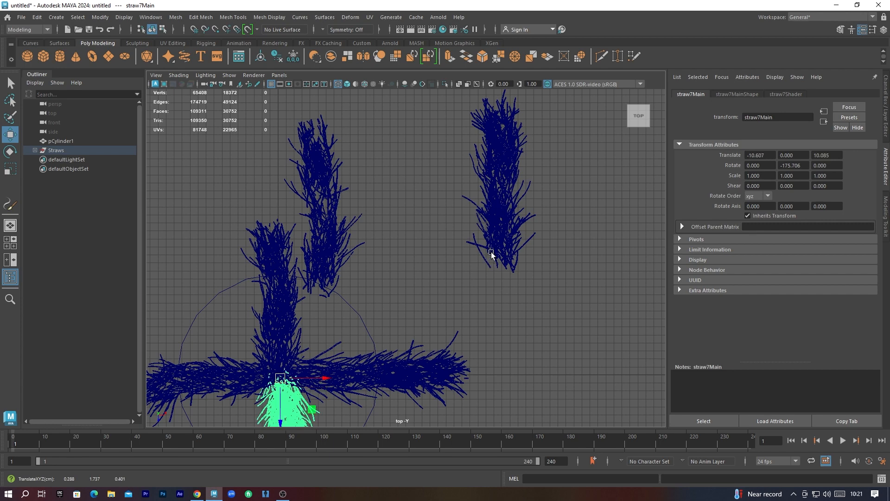
- Move straw10Main to the cylinder's center and rotate it about -52 degrees around Y, between straw11Main and straw8Main
left_click(502, 268)
left_click_drag(507, 264, 291, 373)
key("e")
left_click_drag(317, 344, 347, 371)
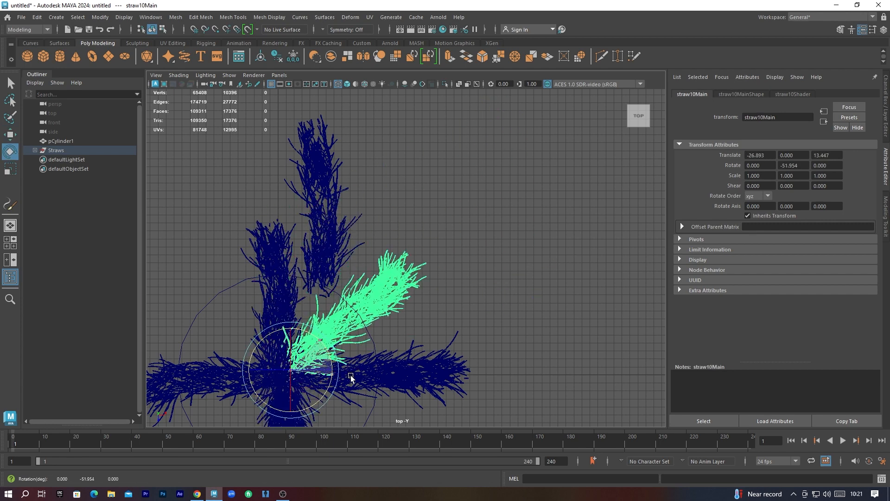
- Move straw12Main to the cylinder's center and rotate it about 148 degrees around Y, opposite straw10Main
left_click(338, 283)
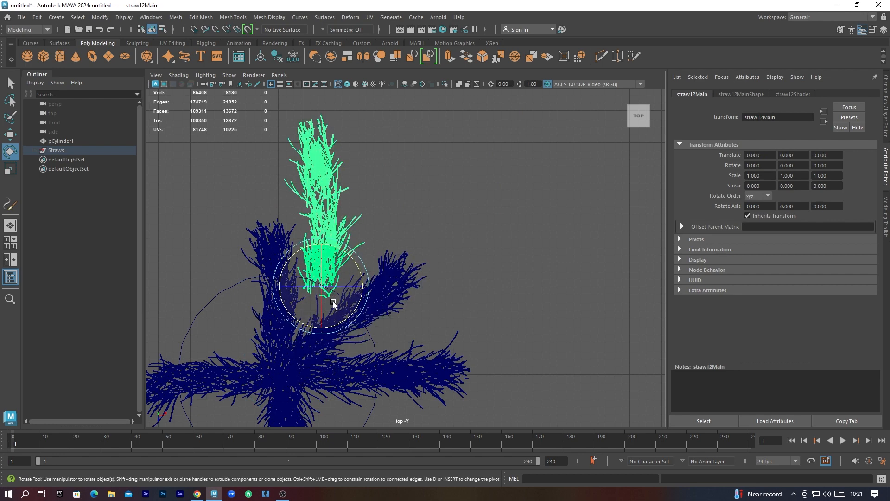
key("w")
left_click_drag(320, 287, 267, 380)
key("e")
key("w")
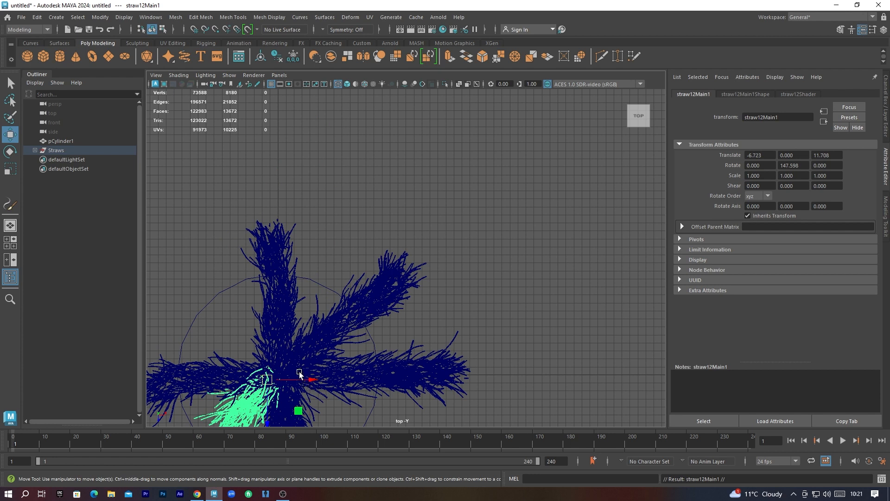
key("ctrl+z")
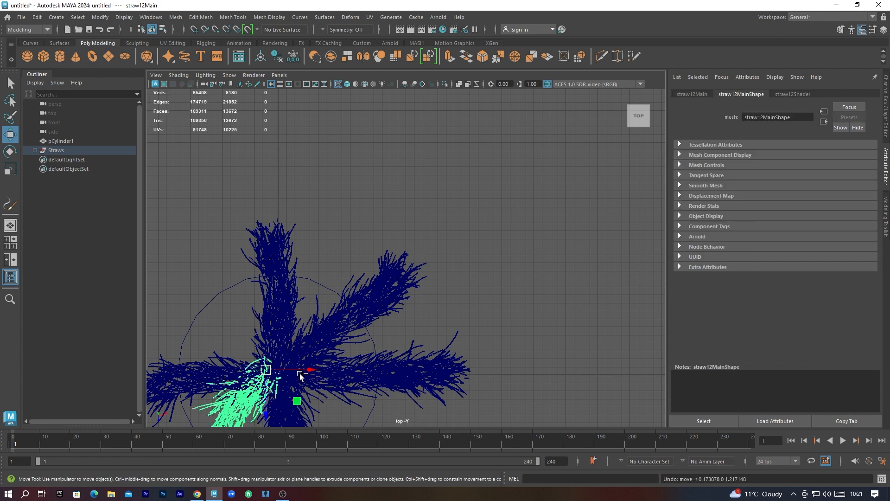
left_click_drag(267, 381, 271, 383)
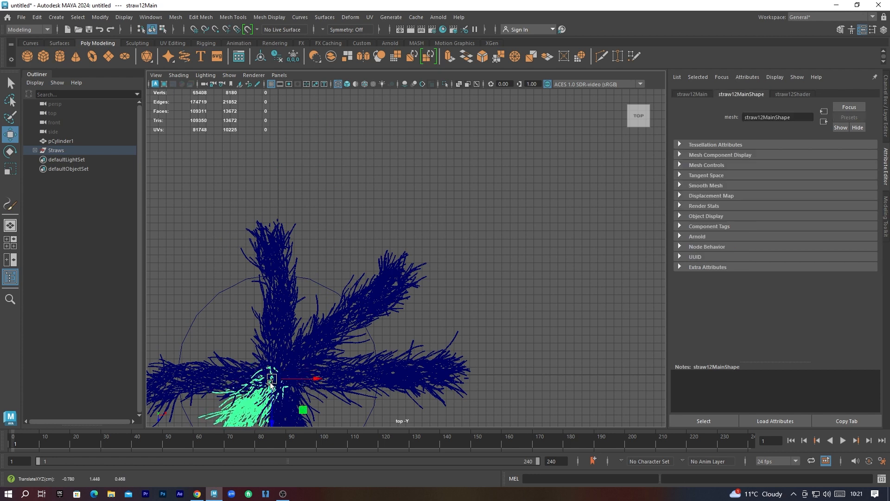
middle_click_drag(340, 407, 402, 284, "alt")
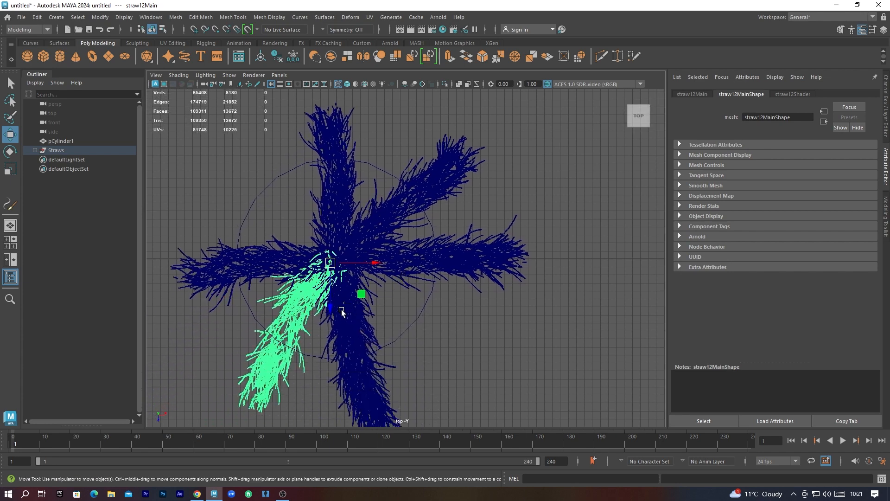
- Select all the straw meshes and flatten them along Y by scaling to about 0.28
key("space")
key("space")
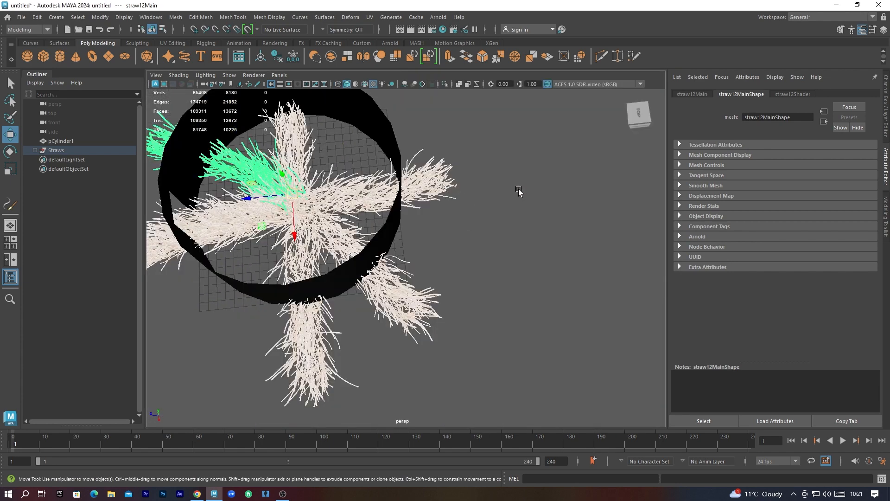
left_click(323, 228)
left_click_drag(344, 258, 355, 191, "alt")
key("r")
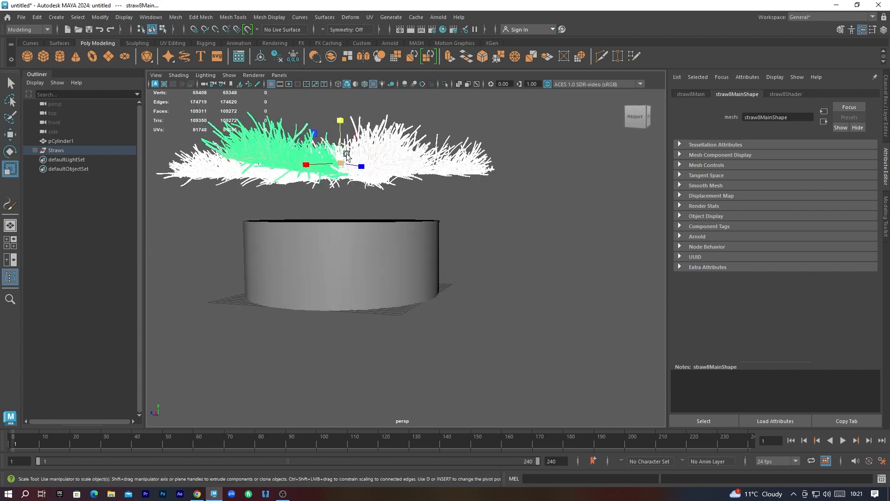
left_click_drag(343, 120, 344, 145)
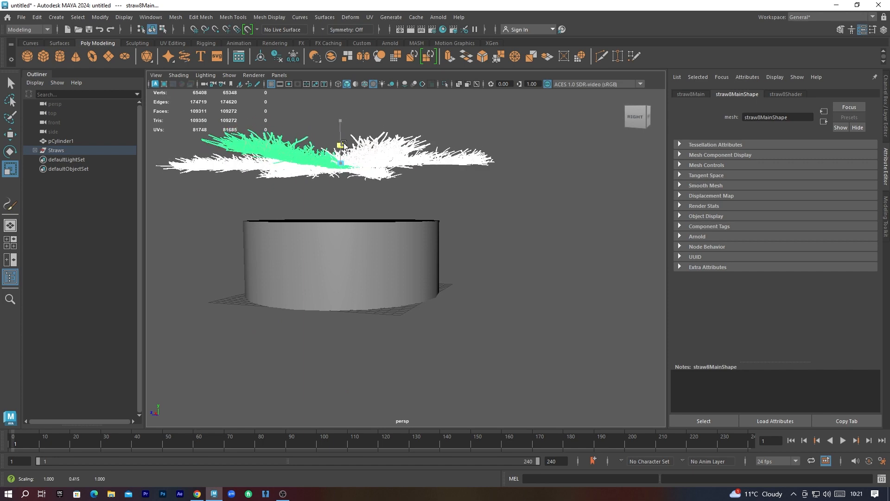
left_click_drag(461, 210, 394, 214, "alt")
left_click_drag(437, 107, 449, 122)
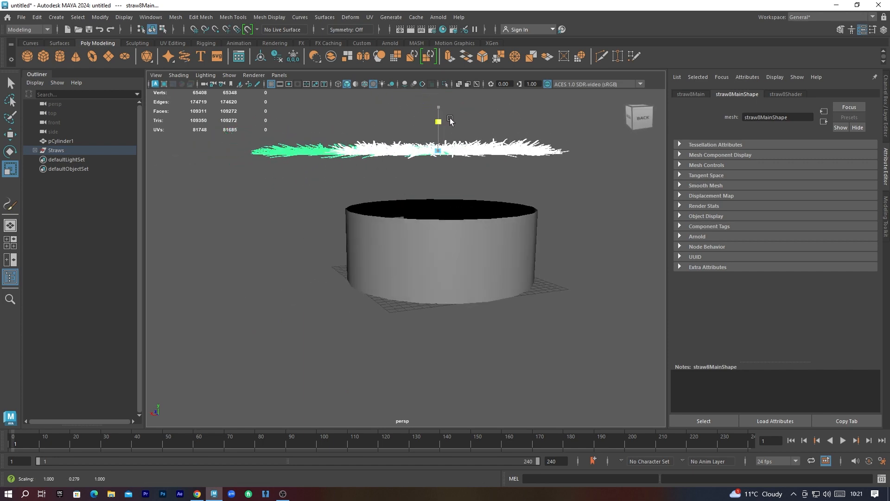
- Fine-tune the straws' vertical scale in the front view with a Y factor of about 0.39
key("space")
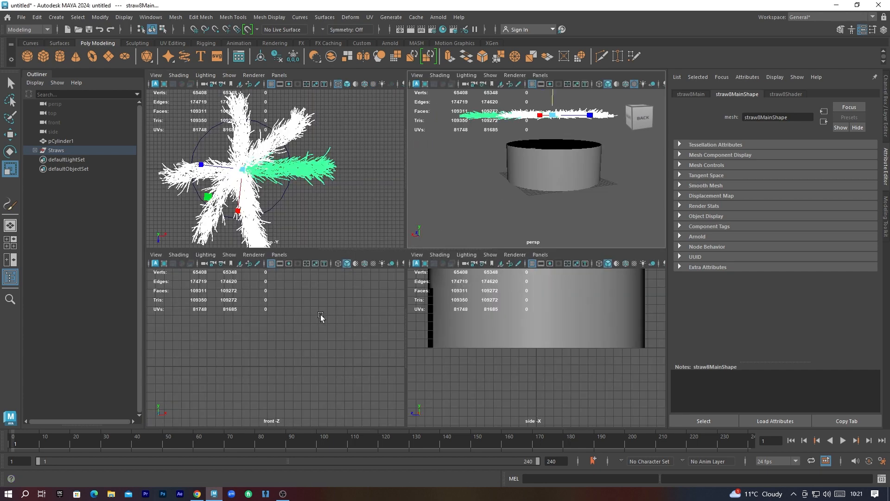
key("space")
key("f")
left_click_drag(392, 223, 391, 212)
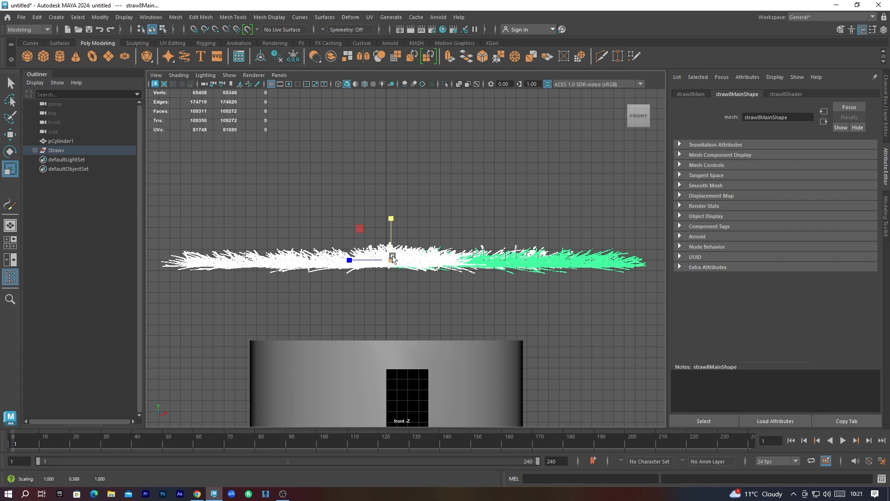
left_click_drag(393, 221, 393, 221)
key("space")
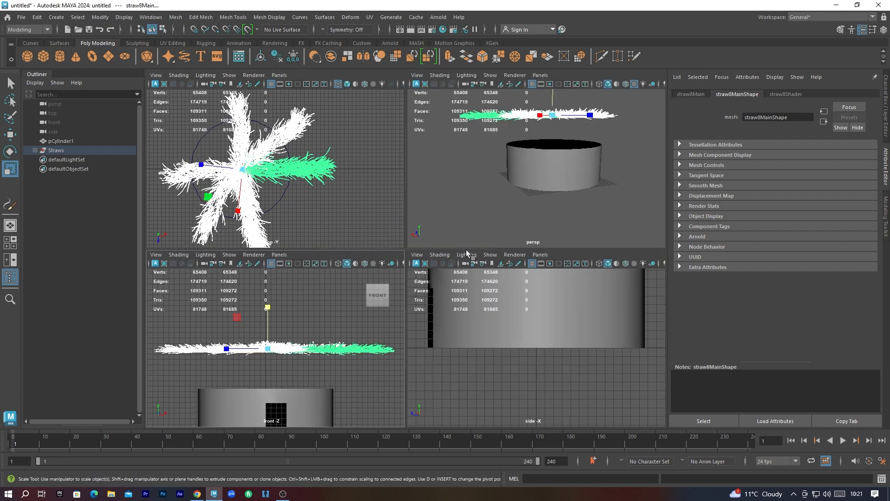
key("space")
left_click_drag(418, 250, 372, 289, "alt")
left_click_drag(453, 320, 547, 338, "alt")
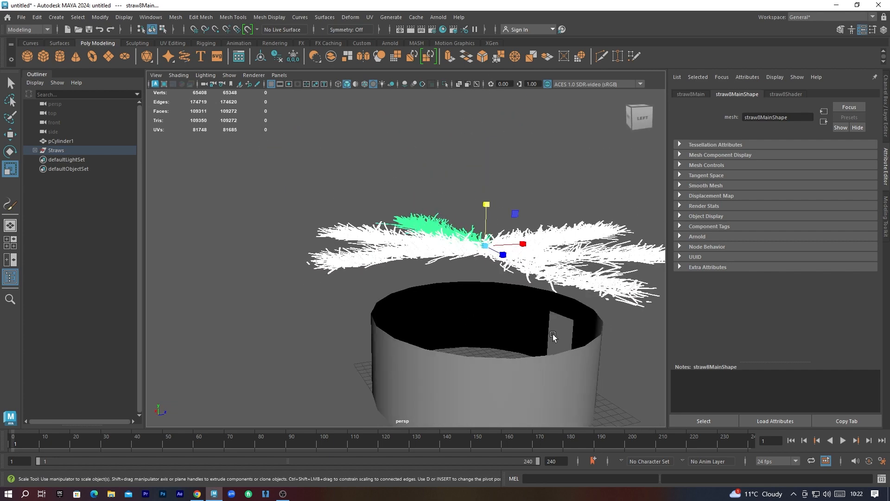
left_click(624, 333)
left_click_drag(564, 322, 478, 336, "alt")
left_click(541, 212)
left_click_drag(507, 297, 458, 270, "alt")
key("e")
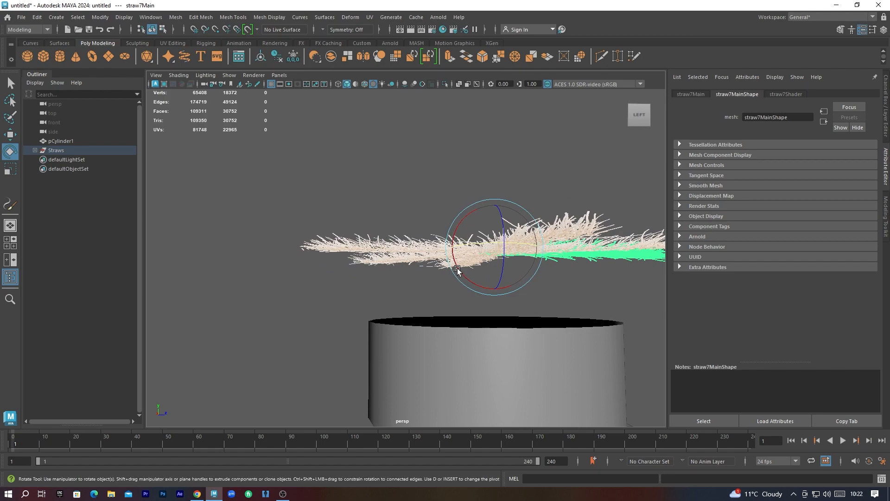
left_click_drag(462, 291, 521, 349, "alt")
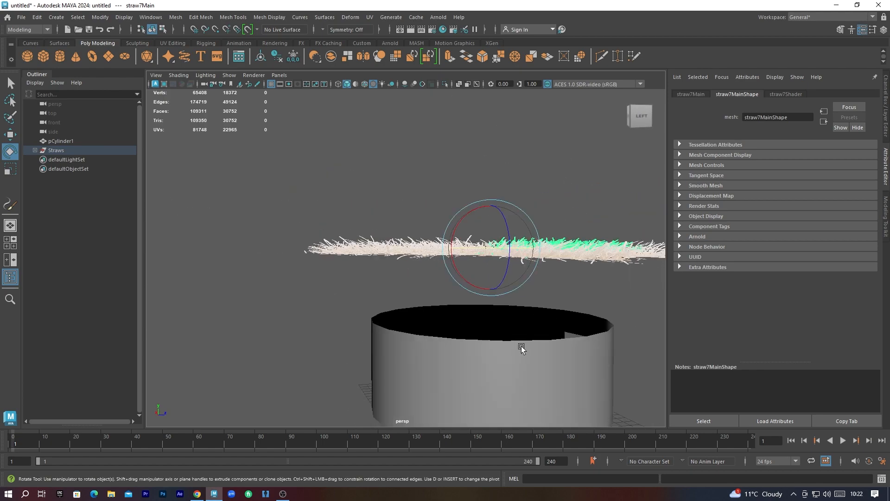
left_click(482, 315)
left_click_drag(461, 328, 461, 338, "alt")
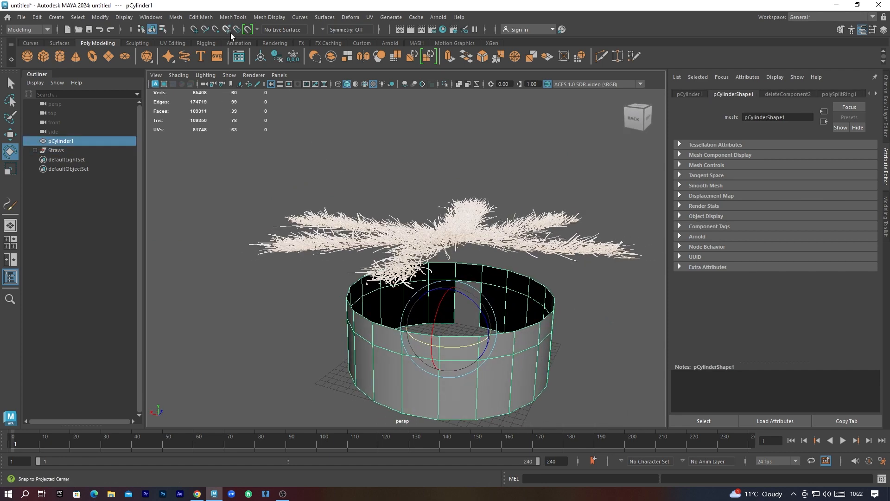
- Create a polygon cylinder, scale it into a tall thin pole and raise it about 21 units above the hut's center
left_click(59, 56)
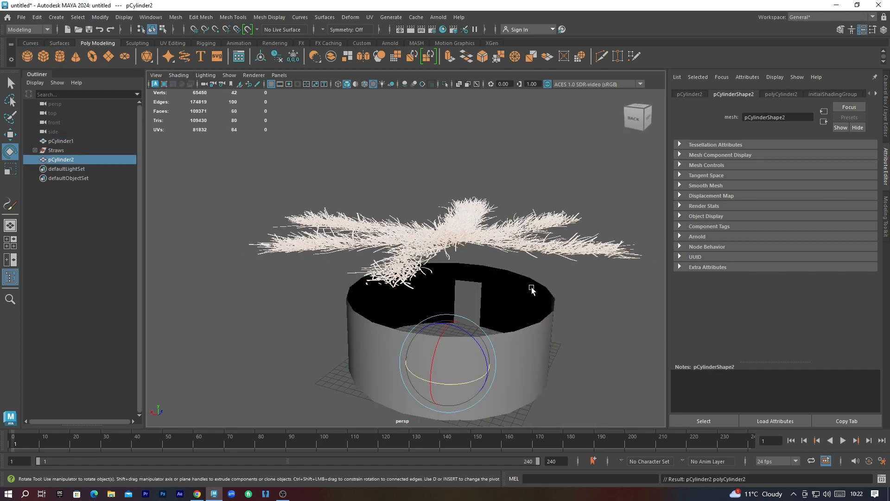
left_click_drag(509, 333, 476, 392, "alt")
key("r")
left_click_drag(483, 355, 522, 273)
left_click_drag(498, 373, 471, 349, "alt")
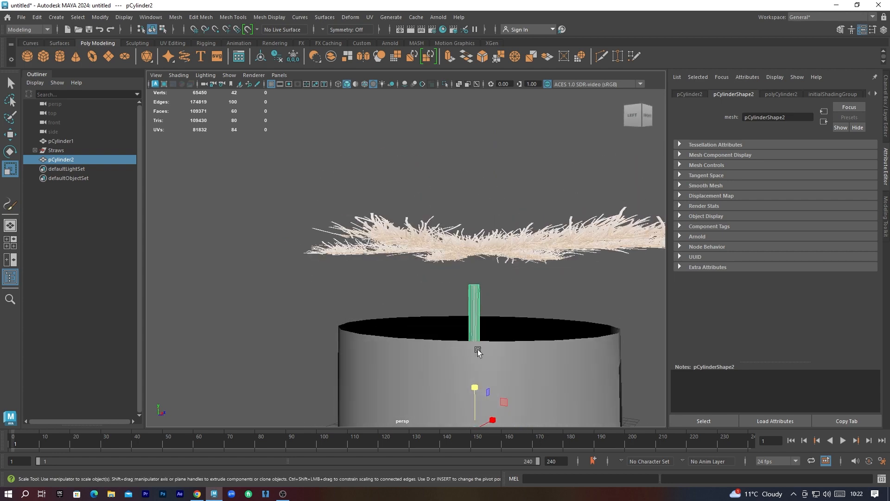
scroll(478, 353, "down", 5)
scroll(481, 354, "up", 2)
left_click_drag(439, 300, 443, 186)
key("w")
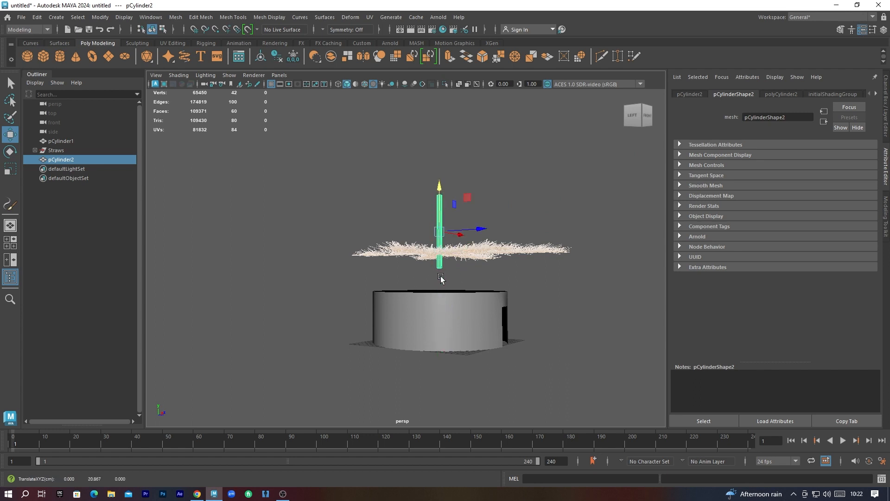
- Relocate the pole's pivot to its bottom end with grid snapping
scroll(414, 288, "up", 2)
key("d")
left_click_drag(453, 184, 449, 272)
key("x")
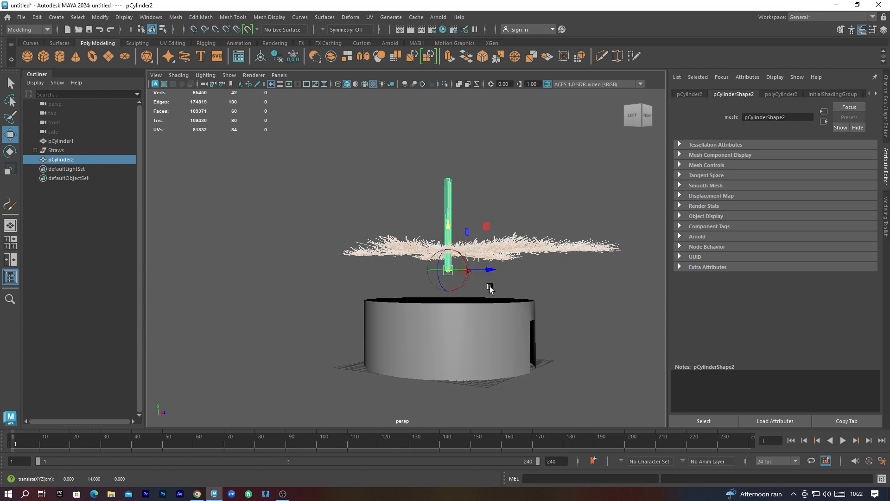
key("d")
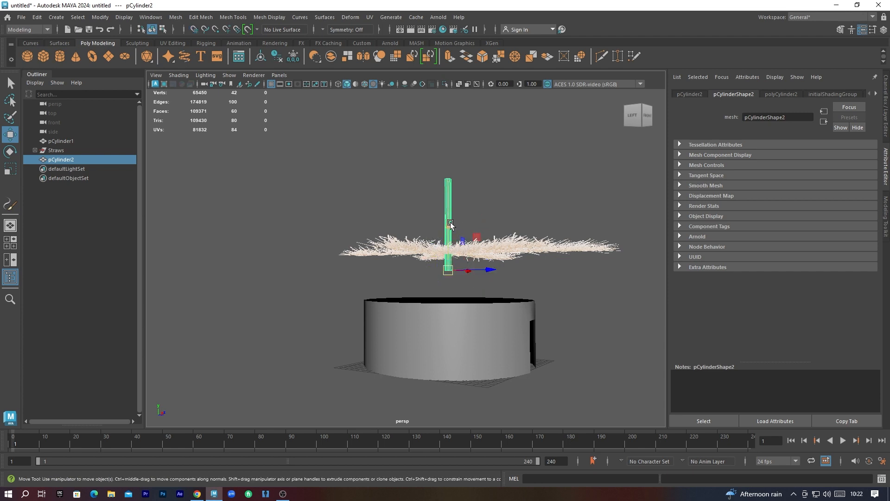
- Place the pole's base on the wall's upper rim, at about 16.1 in Y and 12.6 in Z translation
left_click_drag(450, 224, 450, 255)
left_click_drag(492, 303, 583, 338)
scroll(549, 342, "up", 5)
scroll(417, 308, "up", 3)
middle_click_drag(577, 351, 429, 294, "alt")
- Scale the pole down uniformly to a thickness of about 0.26 and adjust its height slightly
key("r")
left_click_drag(432, 288, 327, 298)
left_click_drag(433, 251, 432, 248)
left_click_drag(417, 308, 432, 324, "alt")
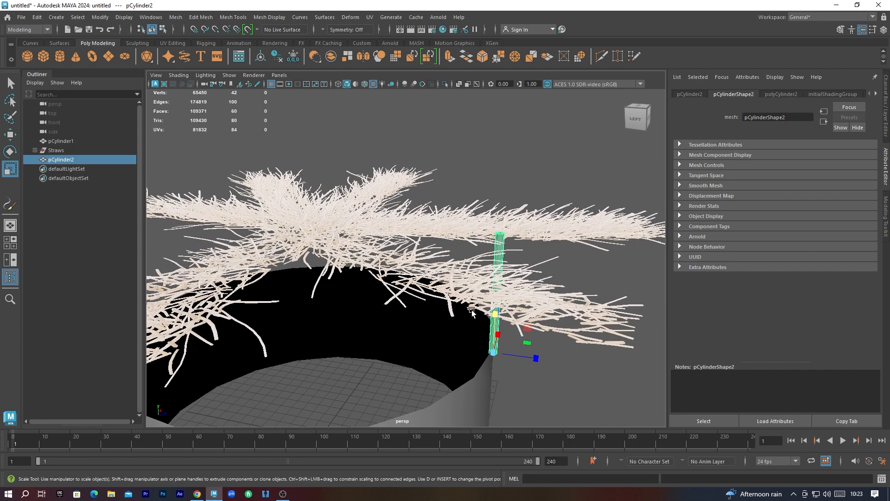
- Tilt the pole inward about -59 degrees around X and lengthen it to a Y scale of about 4.9
key("e")
left_click_drag(503, 307, 469, 302)
left_click_drag(420, 354, 398, 330, "alt")
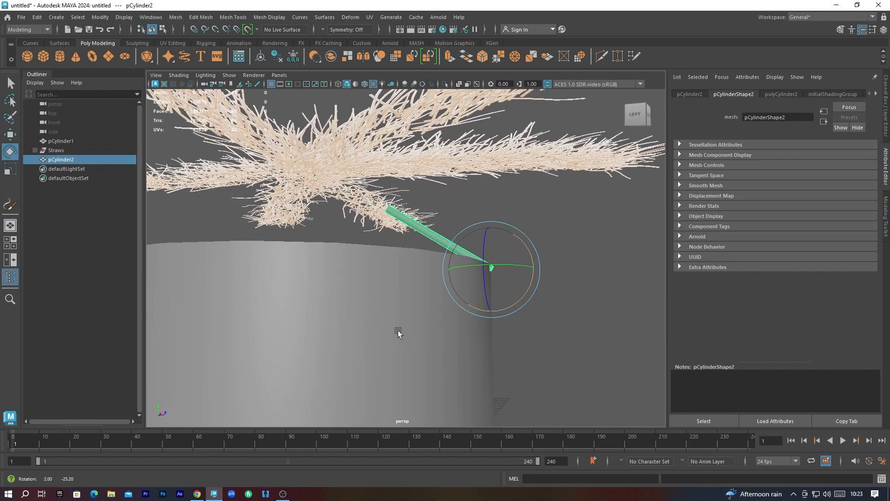
left_click_drag(439, 282, 394, 296, "alt")
left_click_drag(537, 284, 537, 281)
key("r")
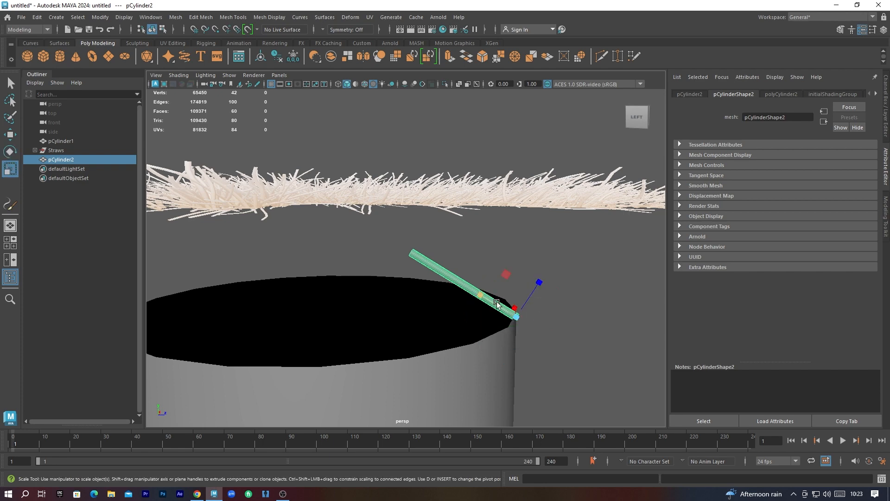
left_click_drag(485, 298, 472, 295)
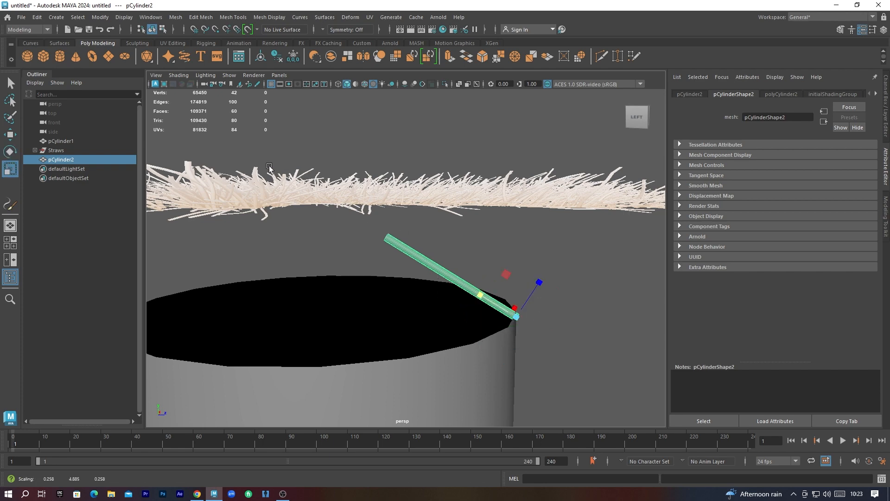
- Hide the whole Straws group
left_click(354, 193)
scroll(325, 241, "down", 5)
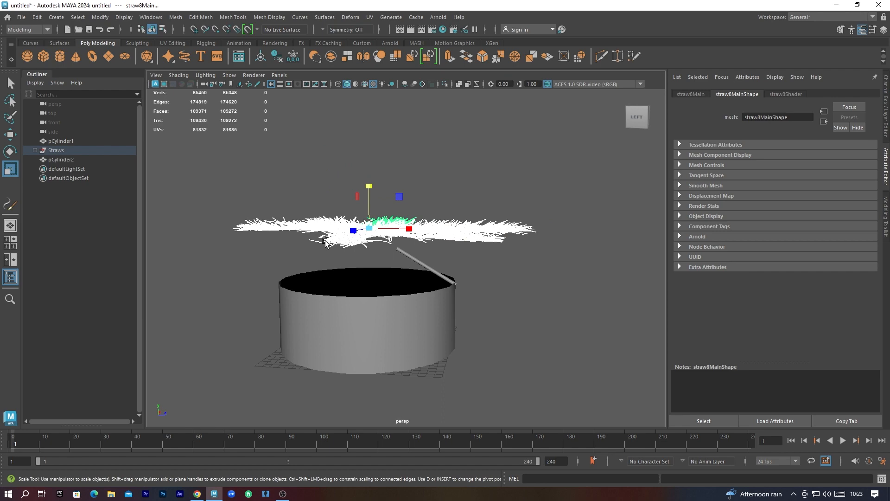
left_click_drag(383, 267, 319, 187, "alt")
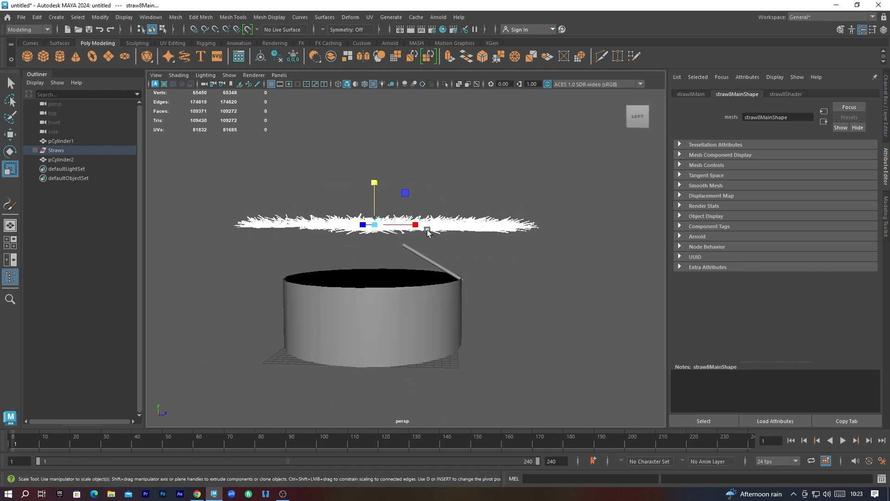
left_click(56, 151)
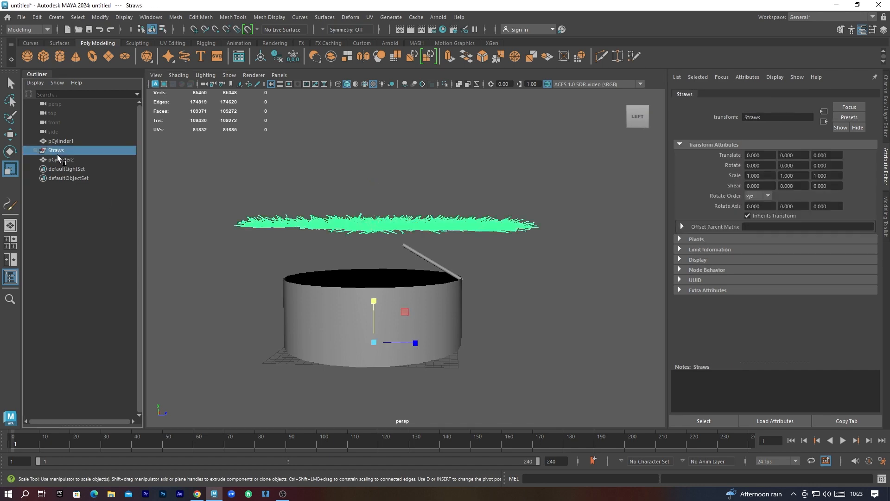
key("ctrl+h")
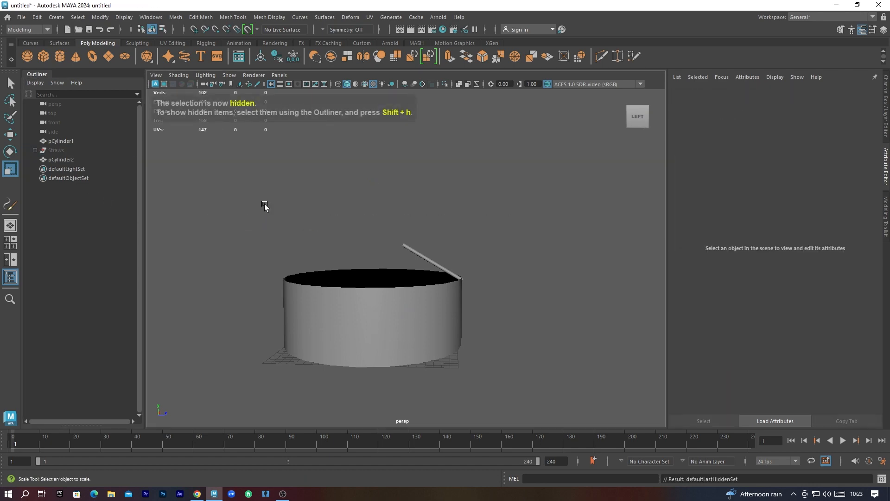
- Lengthen the tilted pole toward the hut's central axis to a Y scale of about 7.5
left_click(416, 251)
key("space")
key("space")
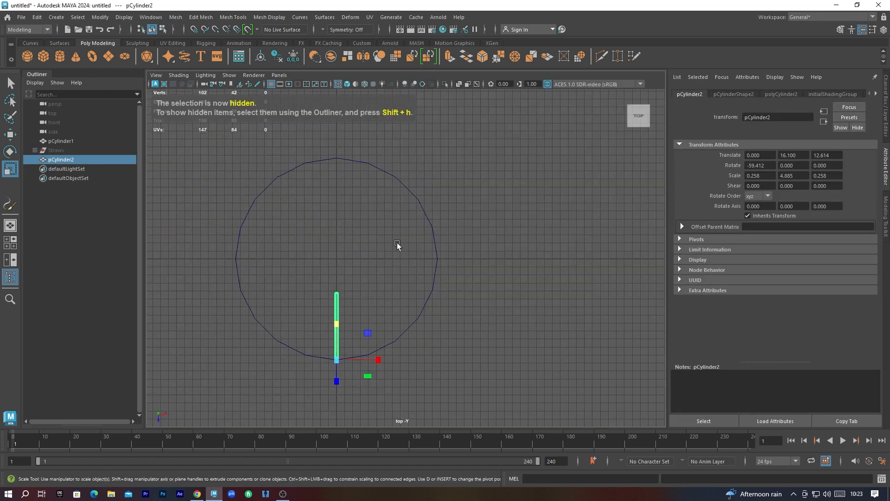
key("space")
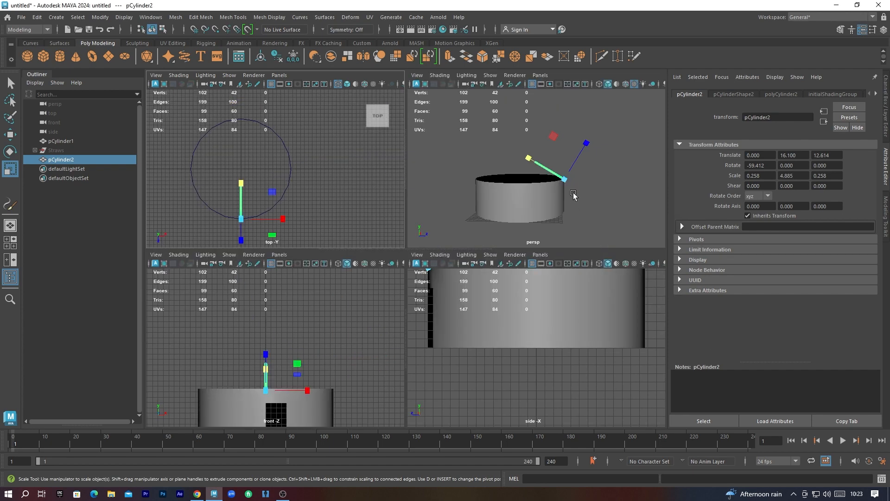
left_click_drag(537, 166, 509, 155)
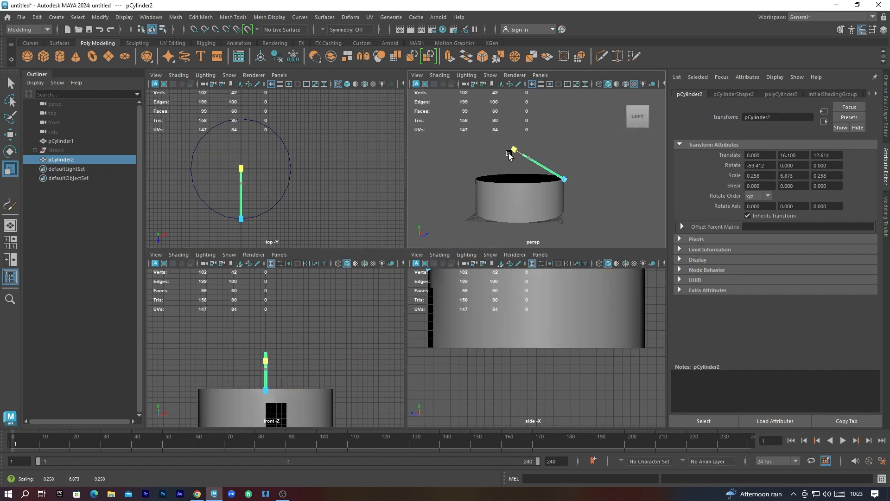
scroll(262, 188, "up", 2)
scroll(234, 174, "up", 2)
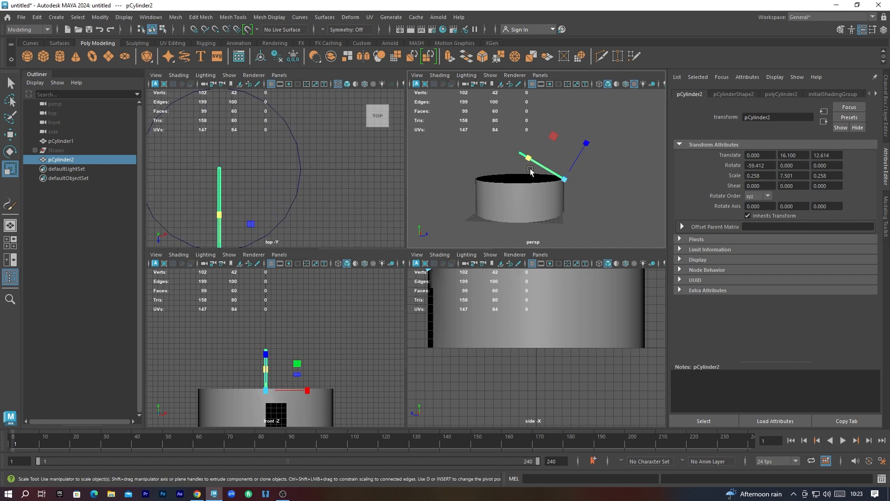
key("space")
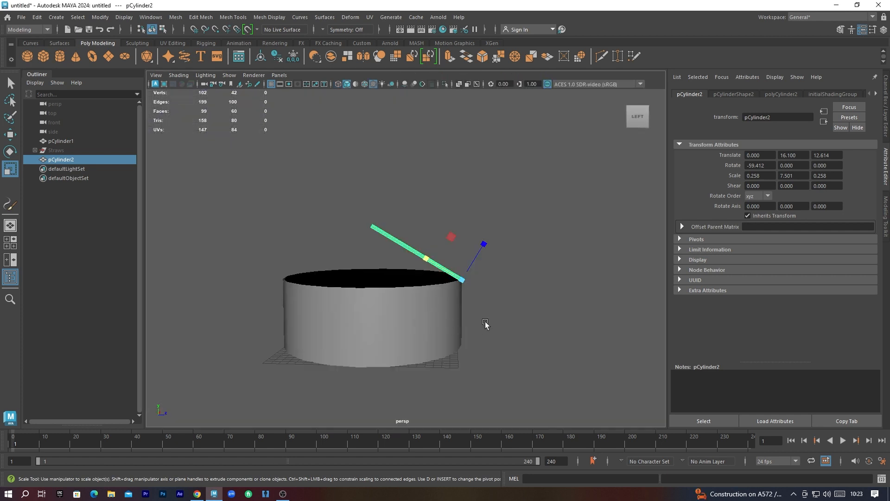
left_click_drag(513, 324, 507, 322, "alt")
scroll(490, 326, "up", 3)
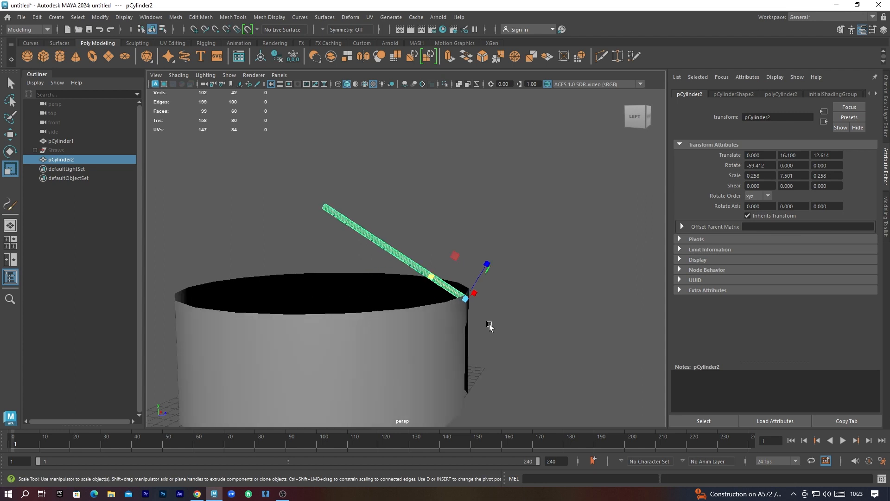
- Lower the pole to a Y position of about 15.65 and move it outward to a Z position of about 12.9
key("w")
left_click_drag(466, 256, 469, 261)
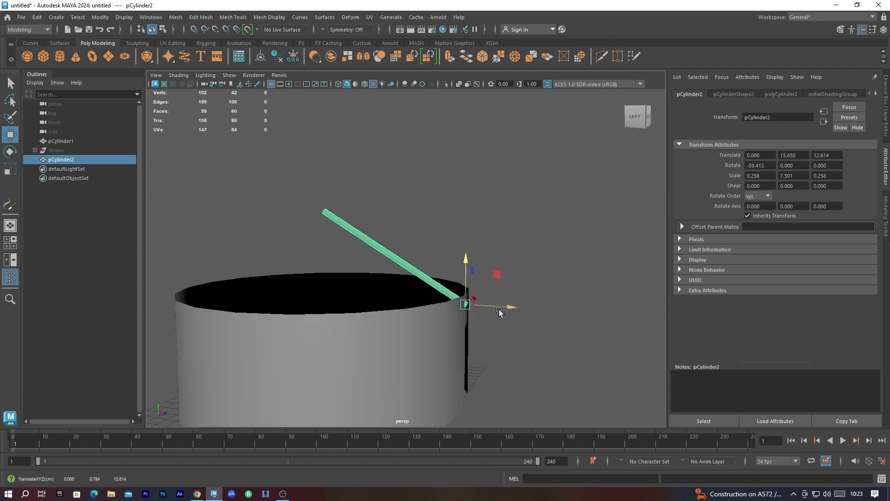
left_click_drag(510, 310, 477, 339)
- Lengthen the tilted pole slightly to a Y scale of about 7.6
key("space")
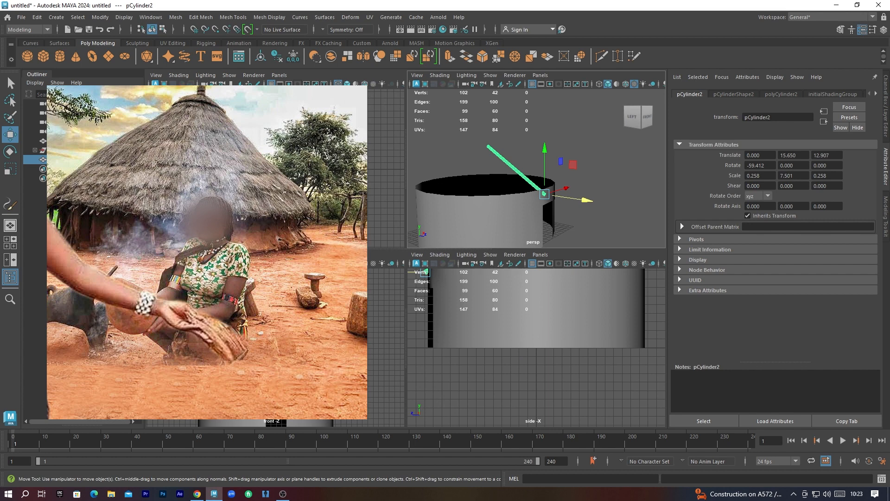
key("r")
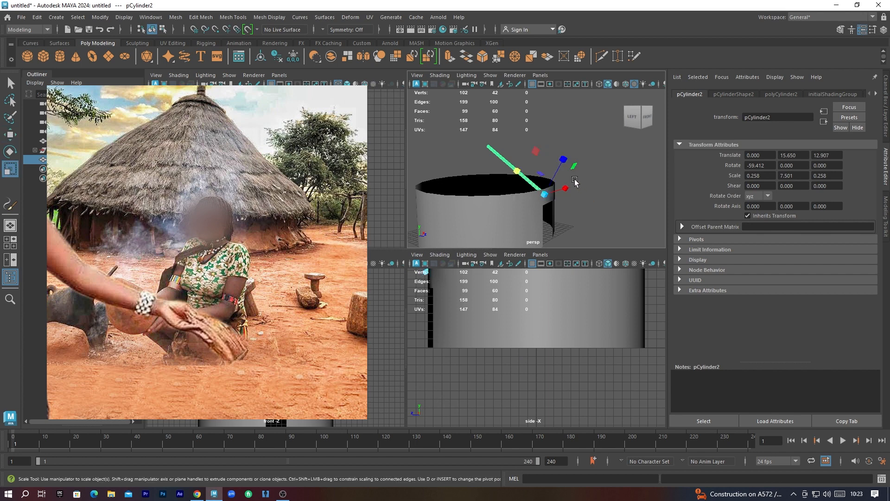
left_click_drag(516, 178, 517, 173)
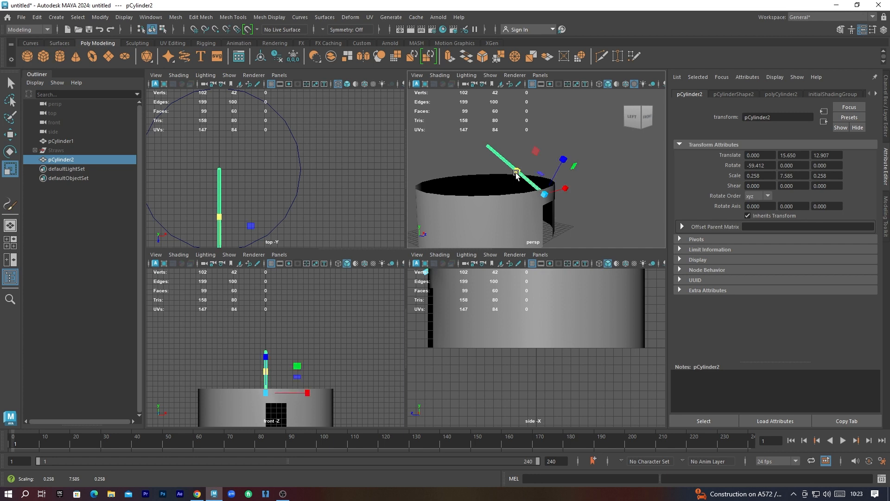
right_click_drag(506, 162, 551, 143)
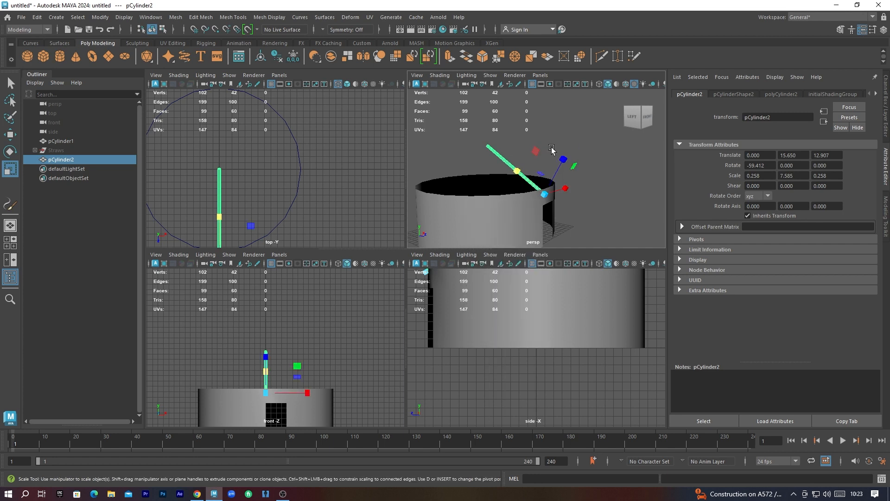
- Insert six edge loops spaced along the length of the roof pole
key("space")
scroll(371, 270, "up", 3)
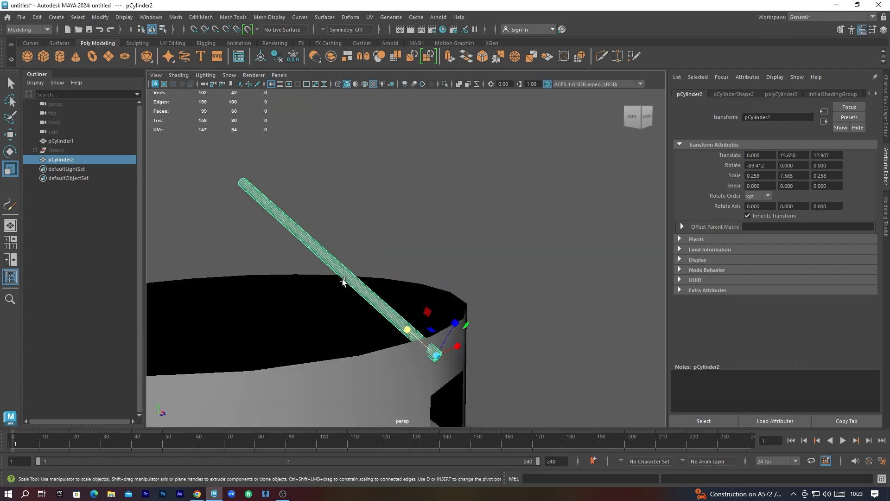
right_click_drag(343, 277, 279, 219, "shift")
left_click(269, 208)
left_click(291, 229)
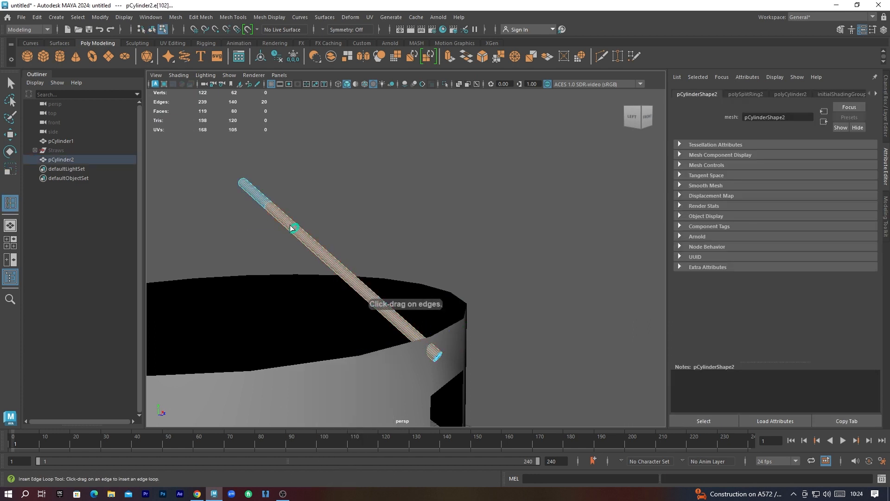
left_click(308, 242)
left_click_drag(331, 264, 340, 272)
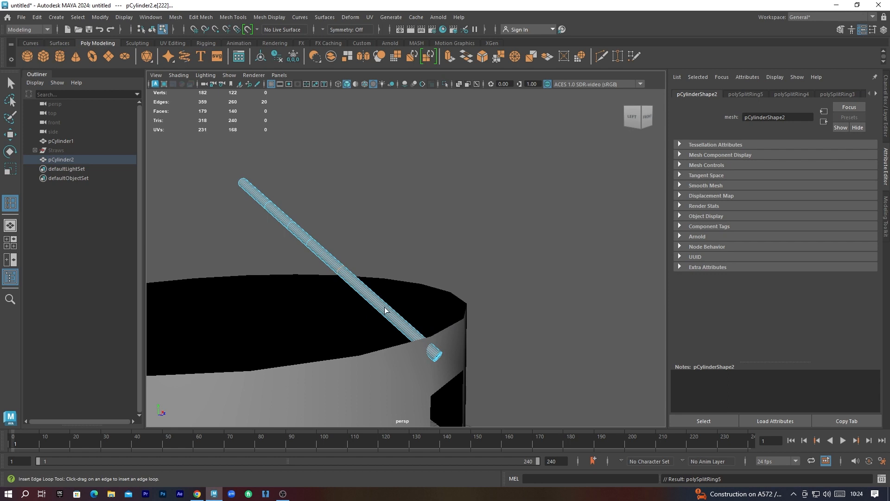
left_click_drag(397, 321, 408, 330)
left_click(370, 306)
scroll(259, 207, "up", 2)
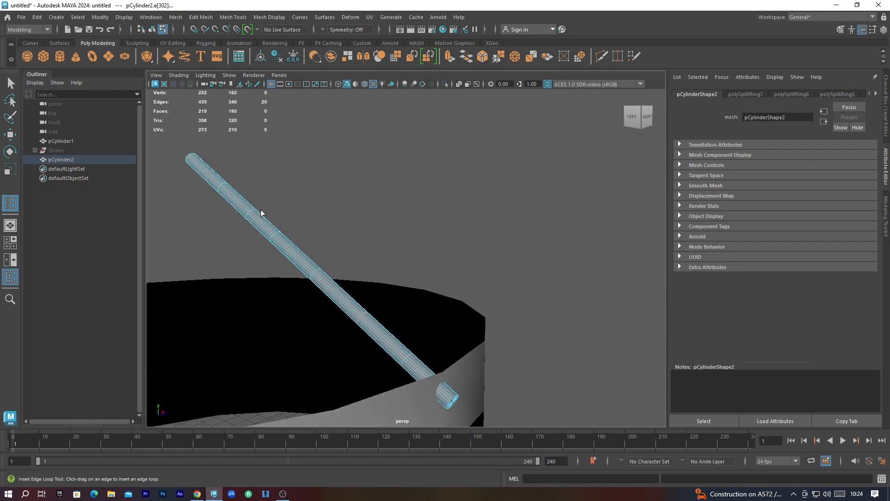
- Raise the edge loop nearest the pole's upper end slightly and nudge the next loop vertically to bend the pole
key("r")
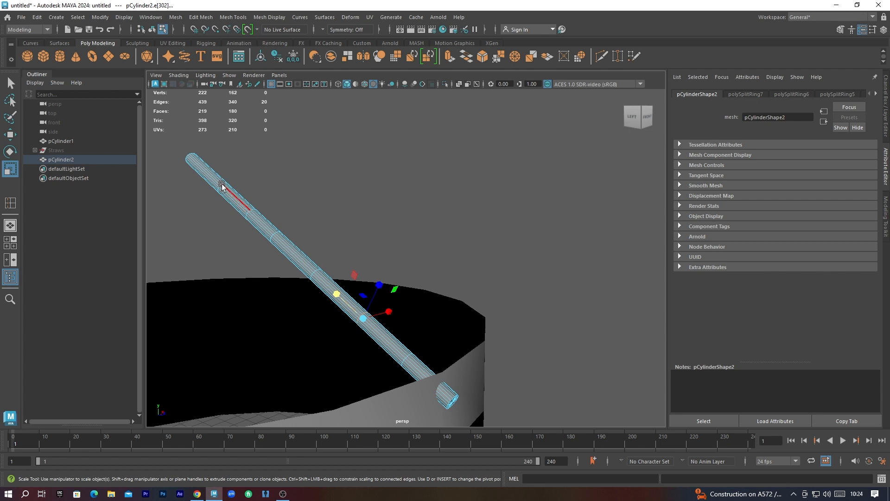
double_click(223, 183)
scroll(217, 192, "up", 3)
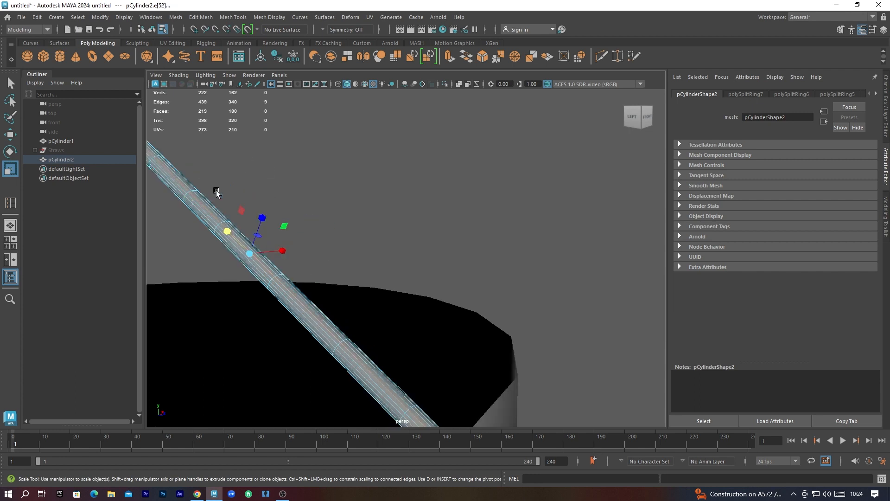
double_click(157, 158)
key("w")
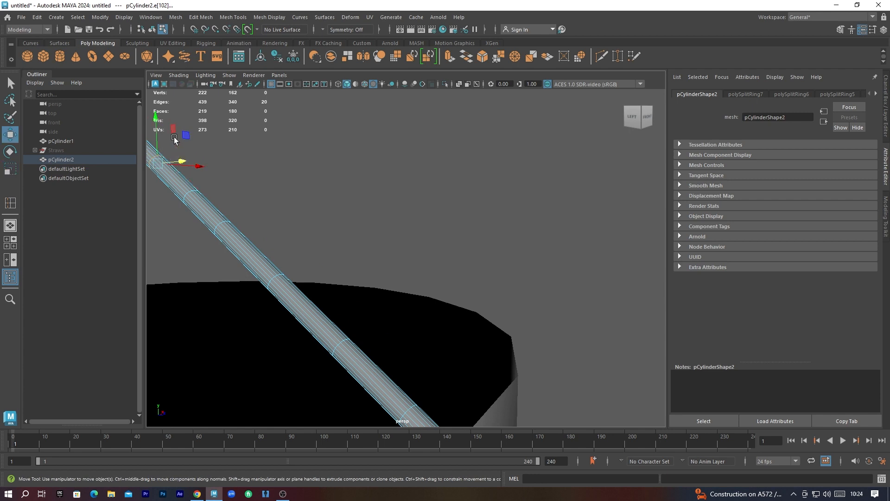
left_click_drag(159, 119, 160, 115)
double_click(191, 195)
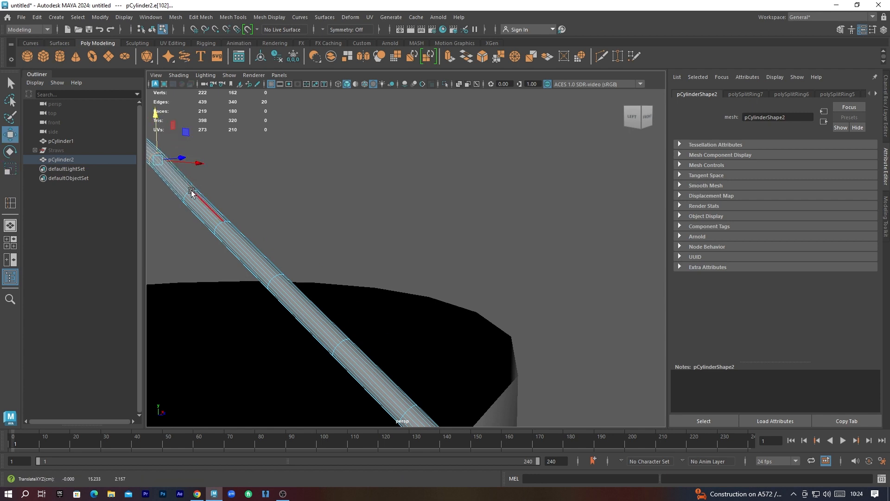
left_click(192, 160)
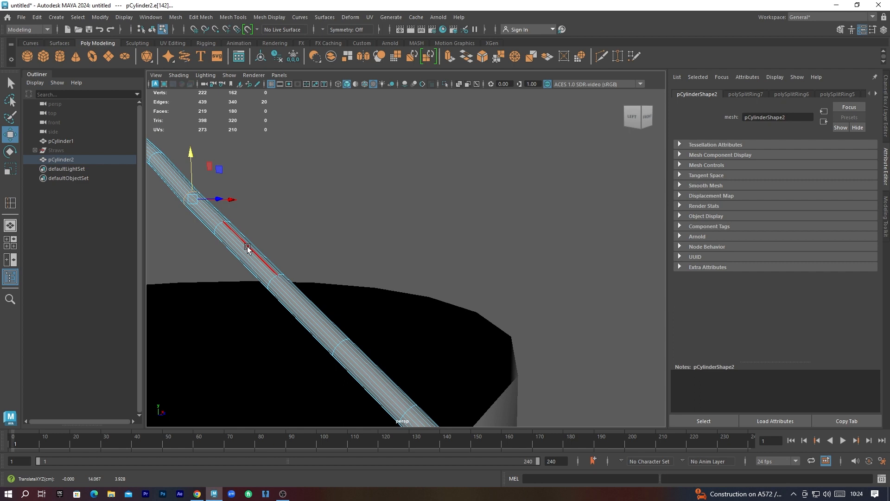
- Raise the edge loop near the pole's middle slightly and lower the following loop toward the rim
left_click(273, 278)
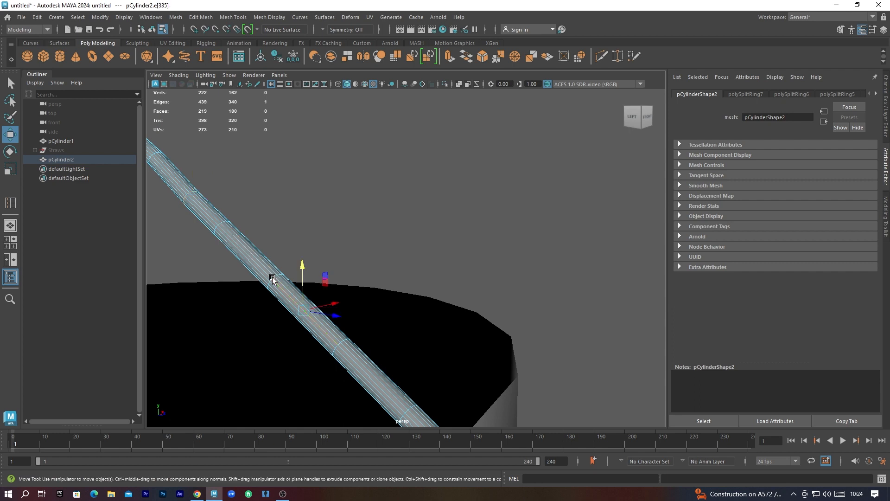
double_click(273, 279)
key("r")
left_click_drag(276, 283, 277, 283)
key("w")
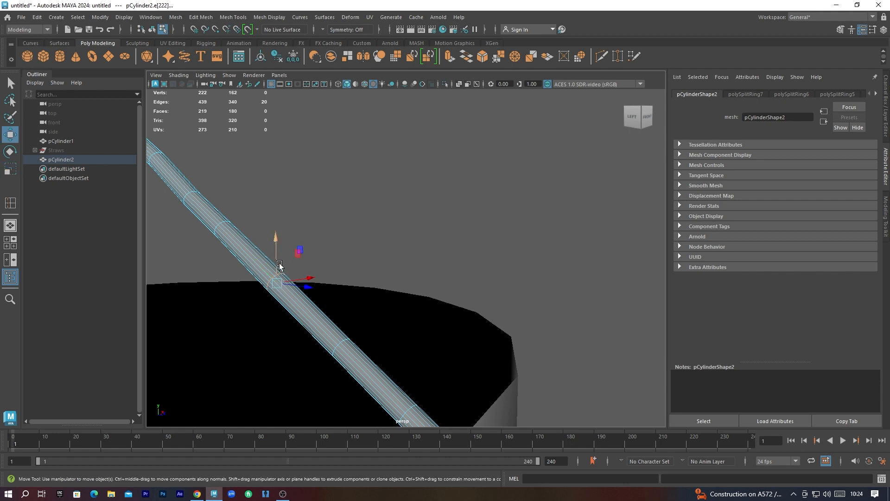
left_click_drag(279, 239, 278, 235)
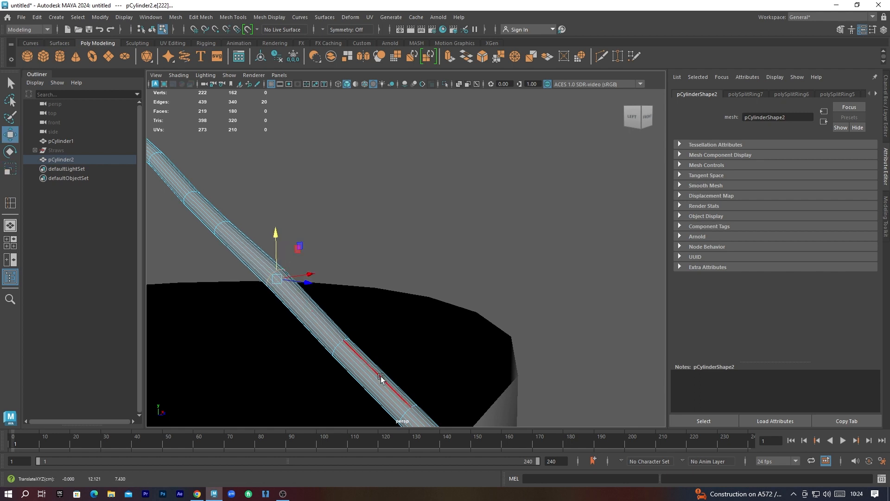
double_click(339, 344)
left_click_drag(340, 307, 340, 313)
- Raise the edge loop nearest the pole's lower end slightly and return to object selection
scroll(357, 337, "down", 5)
double_click(406, 327)
scroll(407, 329, "up", 3)
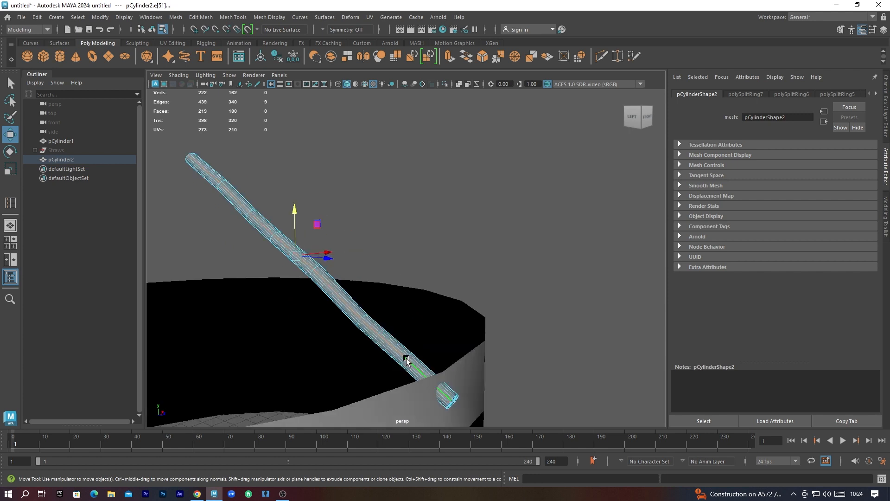
double_click(407, 358)
double_click(403, 360)
left_click_drag(407, 329, 408, 320)
right_click_drag(308, 274, 354, 207)
- Move the pole's pivot along its length to the upper end, above the hut's center
left_click_drag(347, 238, 338, 247, "alt")
left_click_drag(344, 307, 363, 314, "alt")
key("d")
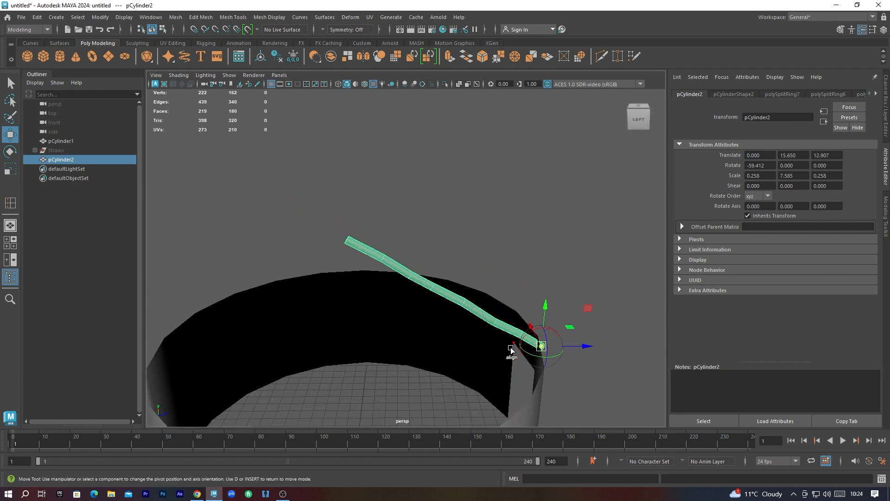
key("r")
key("d")
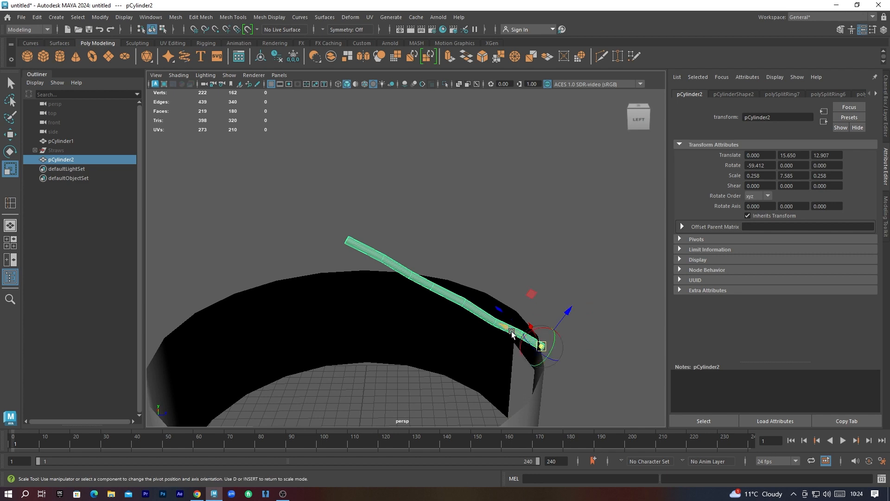
key("x")
left_click_drag(502, 327, 324, 272)
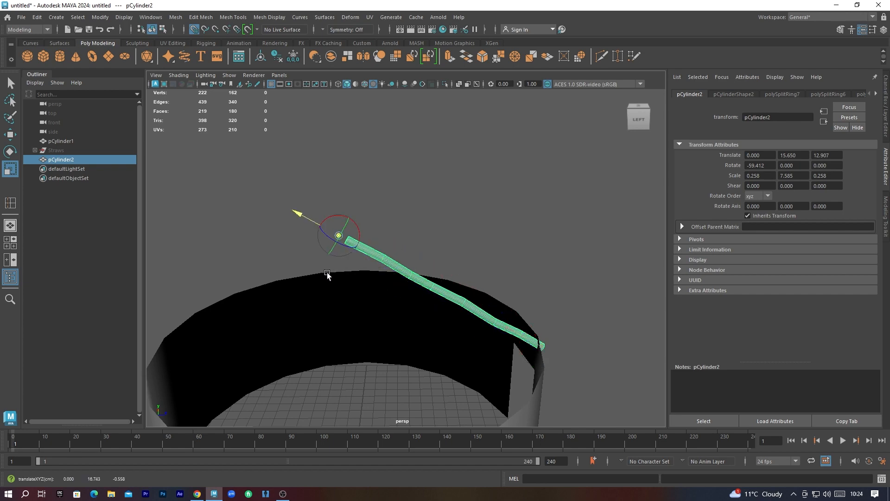
scroll(327, 272, "up", 10)
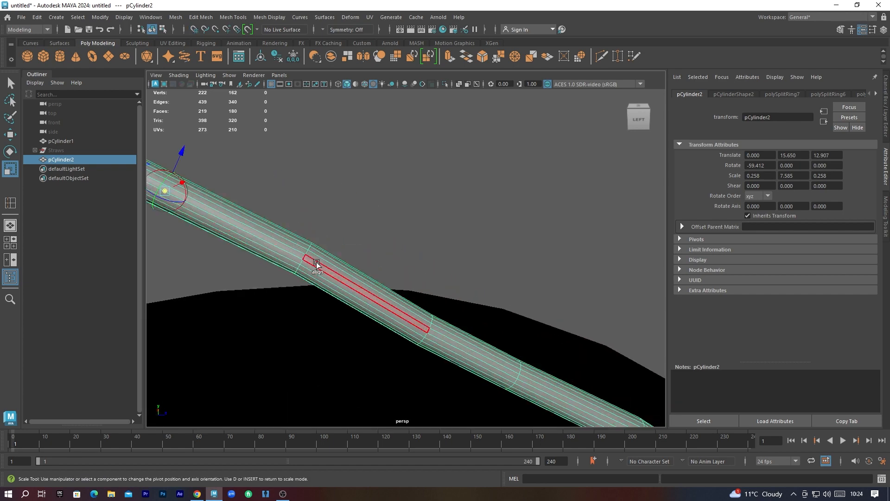
scroll(327, 269, "down", 3)
left_click_drag(213, 196, 192, 197)
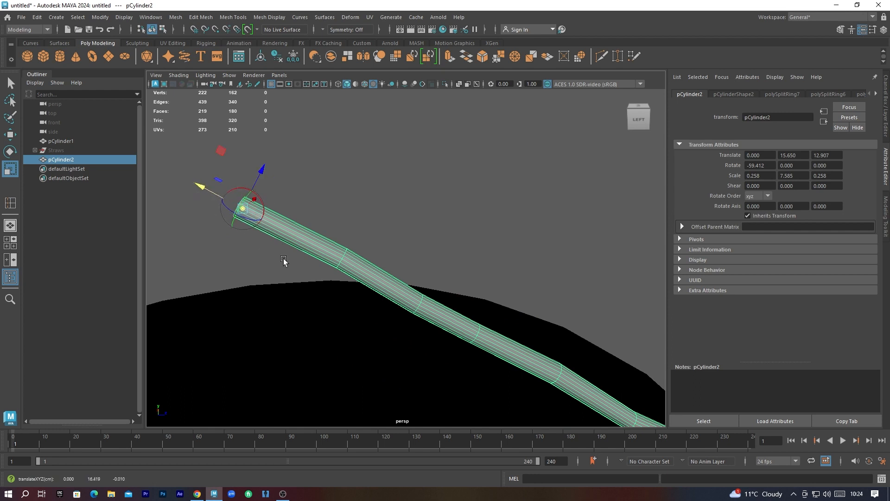
left_click_drag(284, 261, 338, 268, "alt")
key("w")
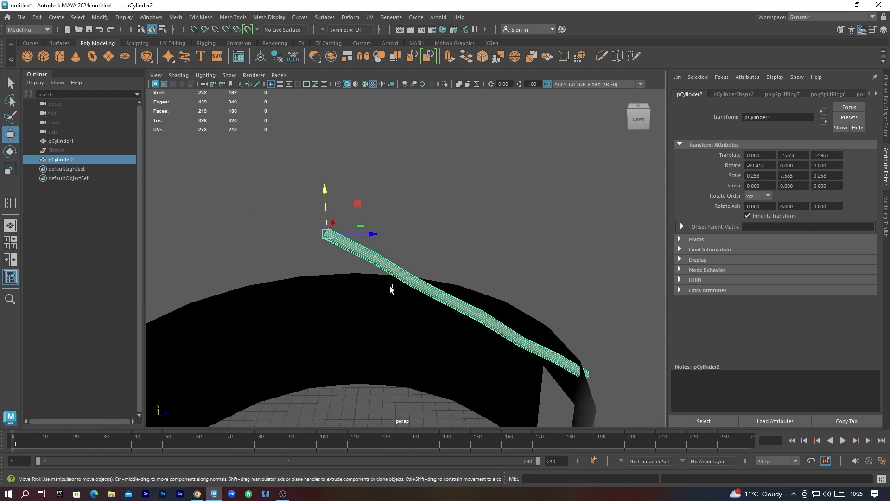
- Duplicate the pole, rotate the copy around the vertical axis, and repeat the duplication until ten poles ring the hut
scroll(391, 286, "down", 4)
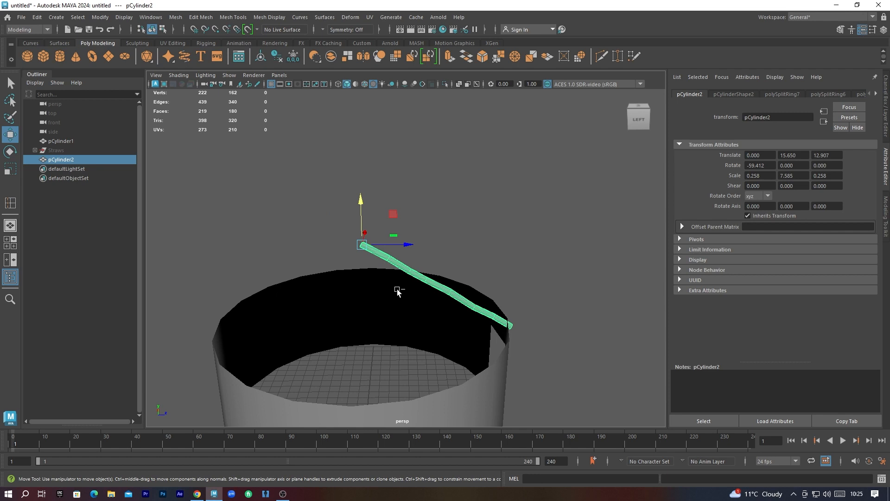
key("ctrl+d")
key("e")
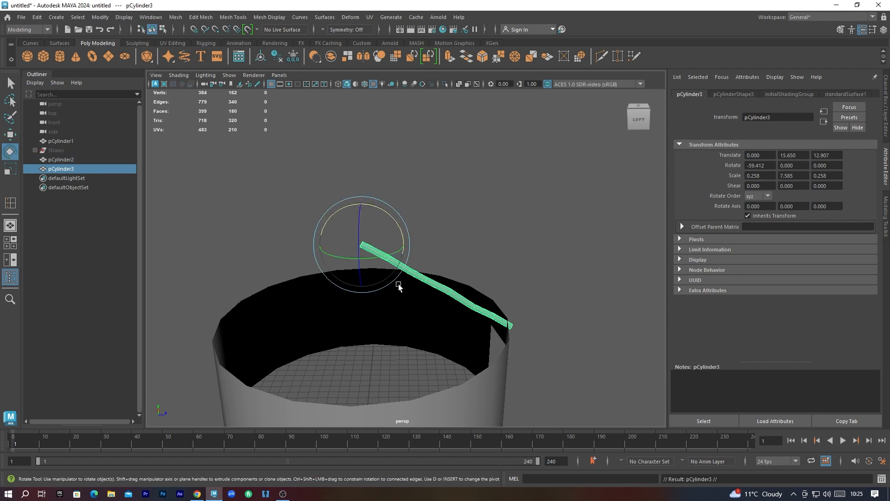
left_click_drag(388, 257, 360, 266)
key("shift+d")
key("shift+d")
key("shift+d")
key("shift+d")
key("shift+d")
key("shift+d")
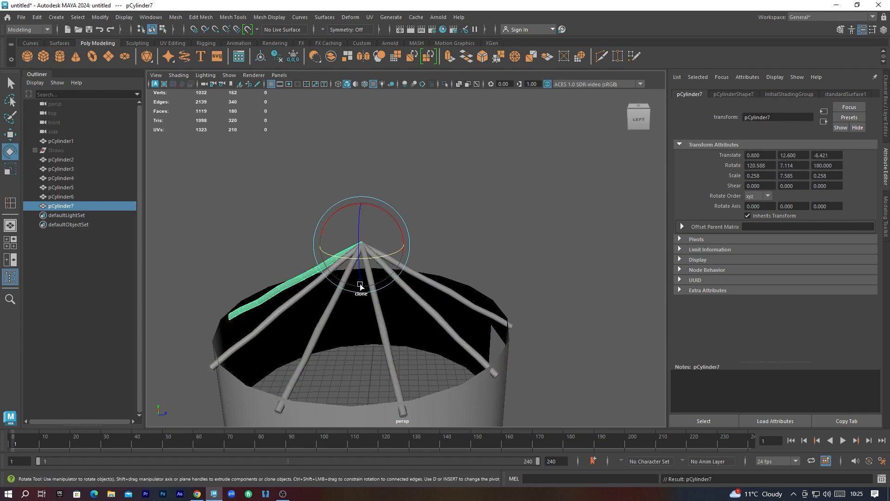
key("shift+d")
key("shift+d")
left_click_drag(455, 295, 423, 299, "alt")
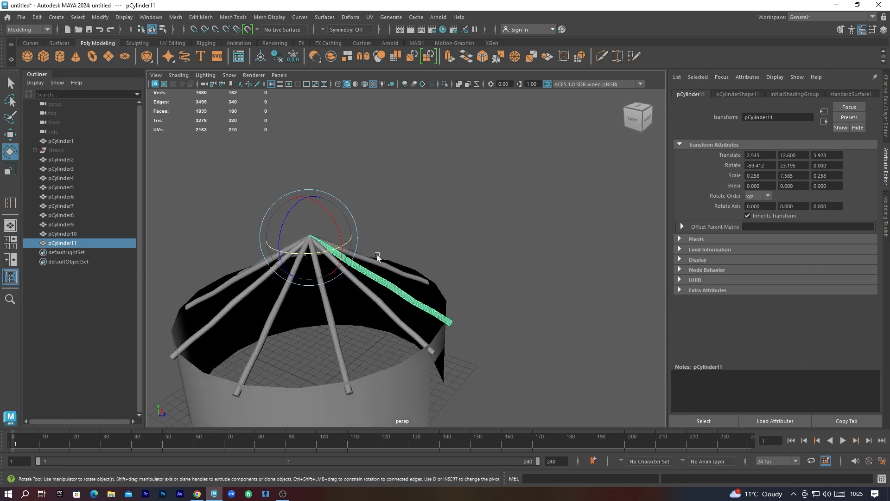
left_click(392, 222)
right_click_drag(324, 247, 351, 209)
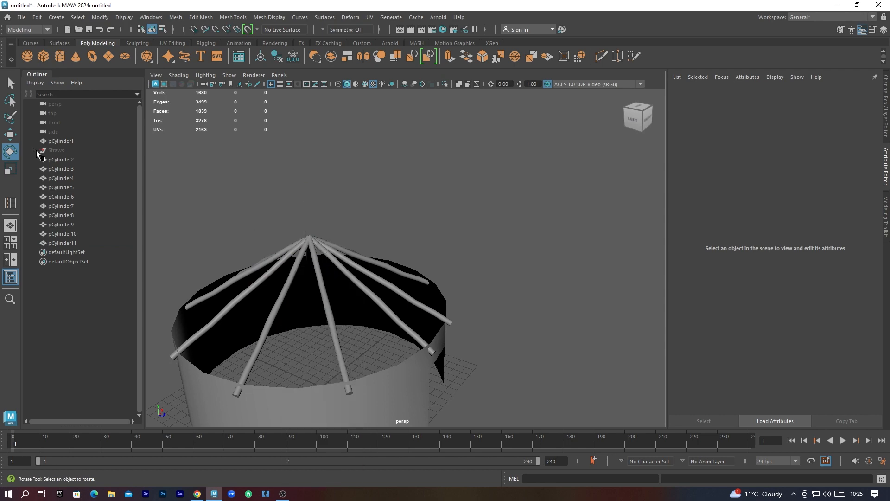
- Make the hidden Straws group visible again
left_click(55, 150)
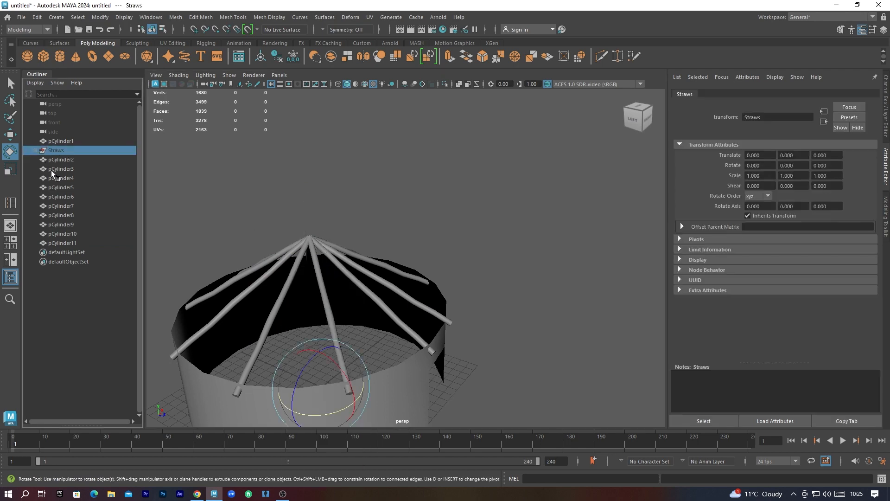
left_click_drag(357, 299, 403, 300, "alt")
left_click(518, 270)
- Select the straw12Main strand and set the Rotate tool's axis orientation to Object
left_click(383, 198)
left_click_drag(386, 205, 355, 280, "alt")
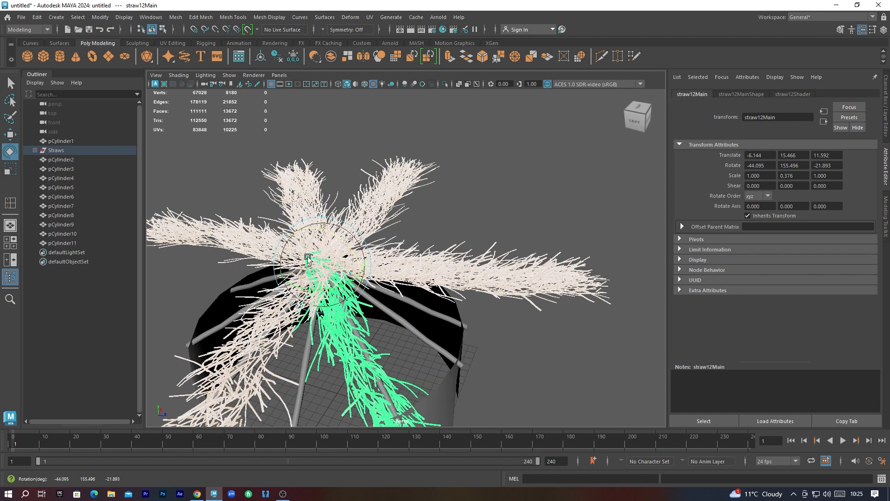
left_click(873, 29)
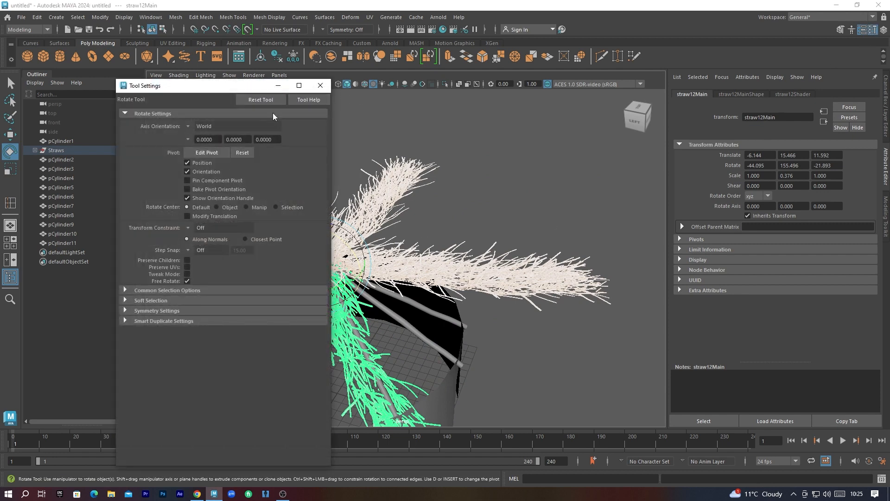
left_click(191, 126)
left_click(210, 133)
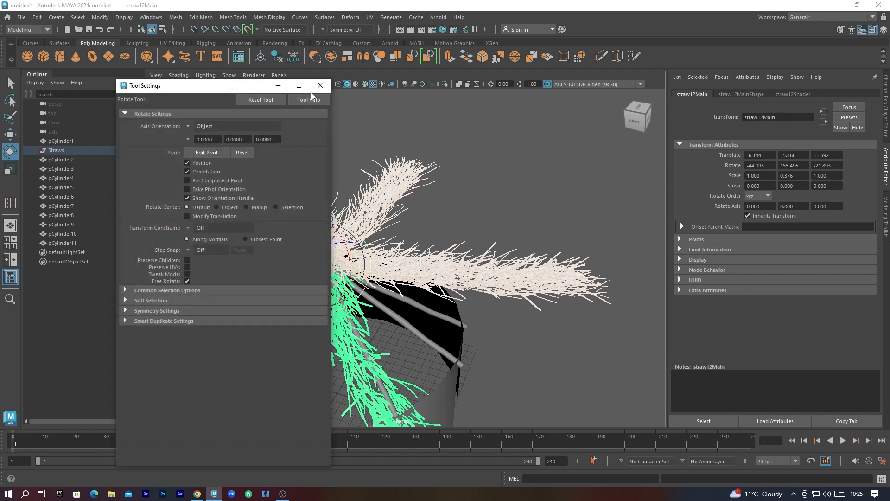
left_click(320, 85)
- Tilt the straw12Main strand downward so it follows the slope of the roof poles
left_click_drag(320, 248, 310, 254)
left_click_drag(429, 314, 437, 297, "alt")
left_click_drag(337, 207, 361, 217)
- Tilt the horizontal straw7Main strand downward along the roof slope
left_click(442, 218)
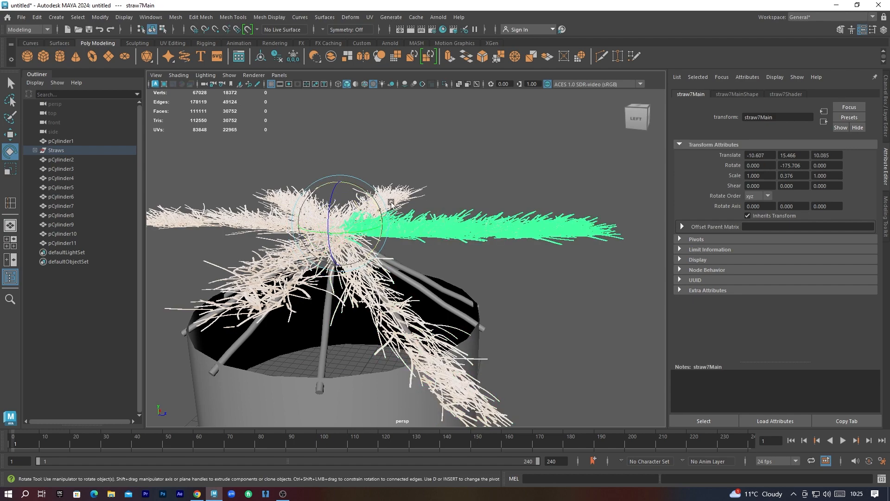
left_click_drag(492, 227, 392, 243, "alt")
left_click_drag(306, 184, 304, 198)
- Tilt the straw8Main strand downward along the roof slope, to about -28.6° in X
left_click(425, 200)
left_click_drag(493, 223, 411, 225, "alt")
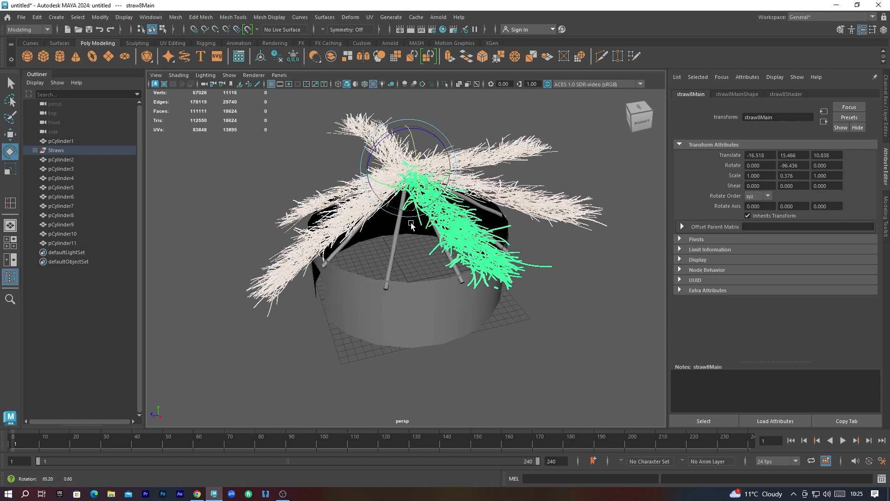
left_click_drag(415, 151, 416, 175)
- Tilt the straw10Main and straw11Main strands downward along the roof slope, to about -31.4° and -28.9° in X
left_click_drag(575, 237, 528, 223, "alt")
left_click(532, 245)
left_click_drag(492, 173, 542, 256)
left_click(542, 256)
left_click_drag(522, 186, 521, 205)
left_click_drag(612, 237, 542, 238, "alt")
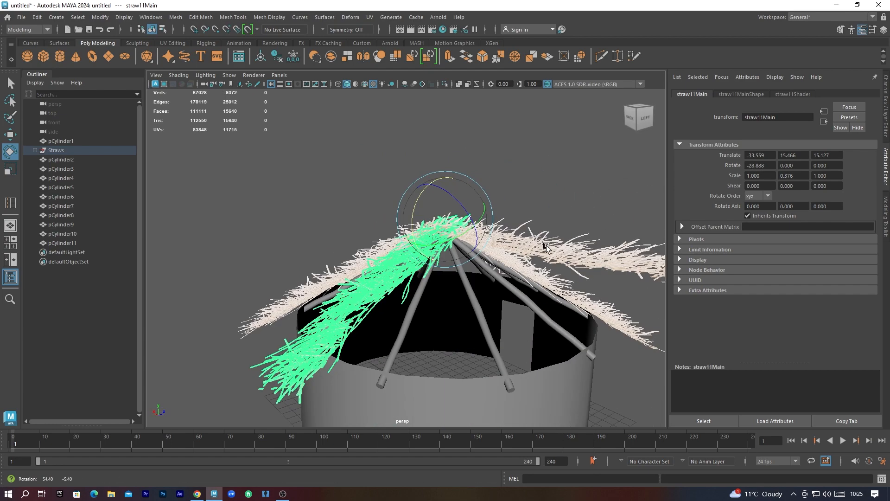
- Tilt the straw9Main strand downward to match the roof slope, to about -27.1° in X
left_click(536, 252)
left_click_drag(474, 197, 354, 289, "alt")
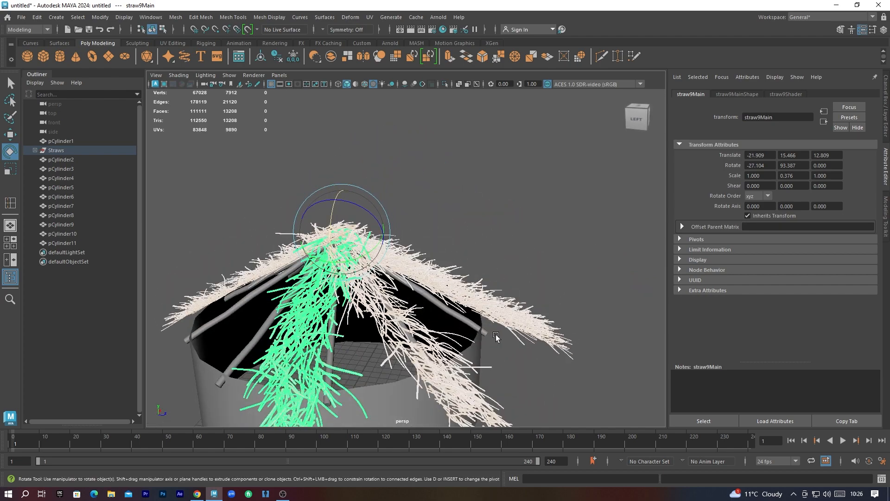
left_click_drag(450, 364, 421, 366, "alt")
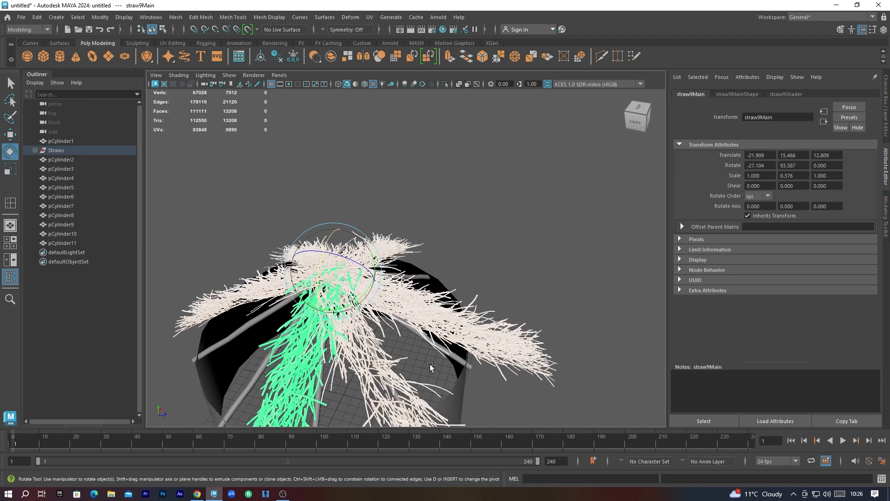
- Duplicate the straw7Main strand and, with the Rotate tool's axis orientation set to World, turn the copy to about -206.3° in Y
left_click(450, 319)
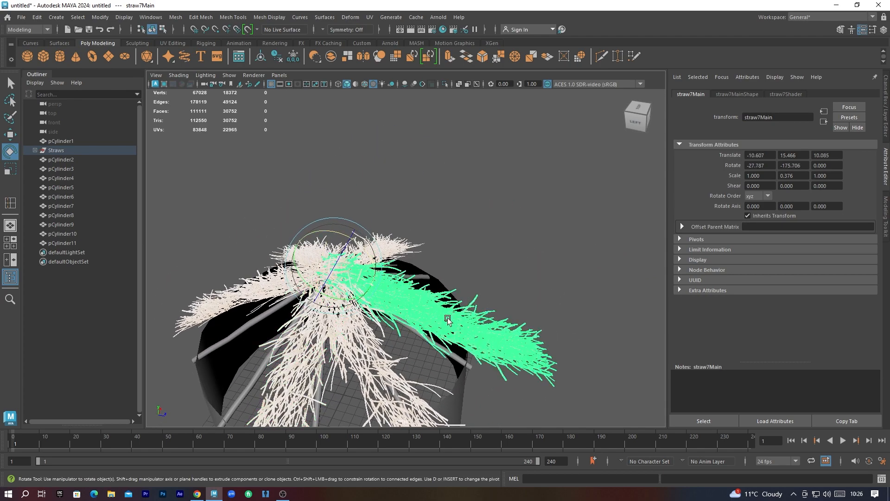
key("ctrl+d")
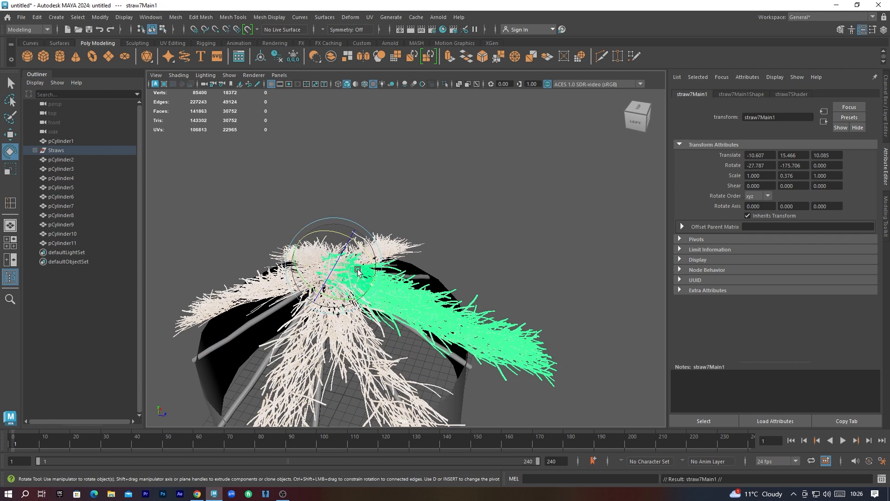
left_click(873, 30)
left_click(191, 126)
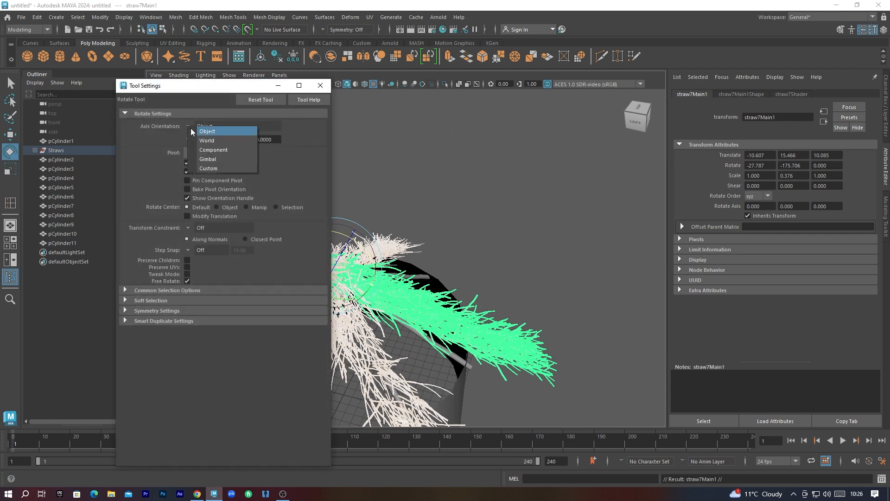
left_click(207, 140)
left_click(320, 85)
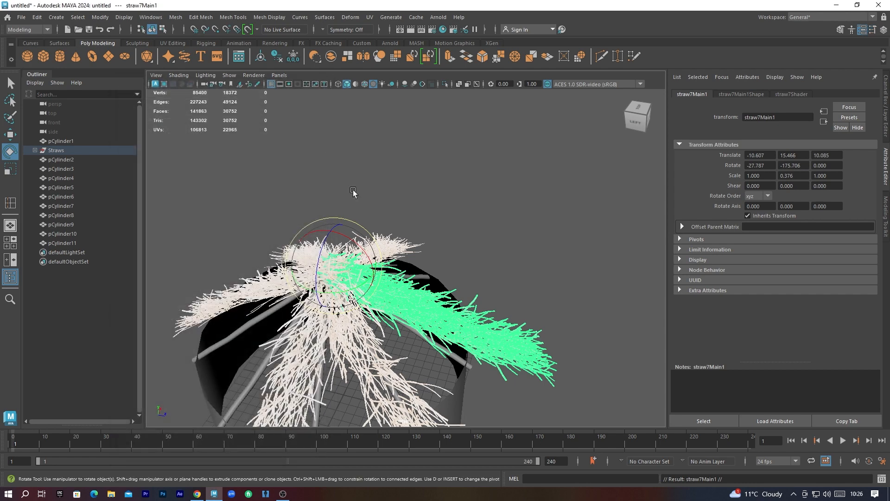
left_click_drag(373, 336, 368, 301, "alt")
left_click_drag(342, 240, 319, 248)
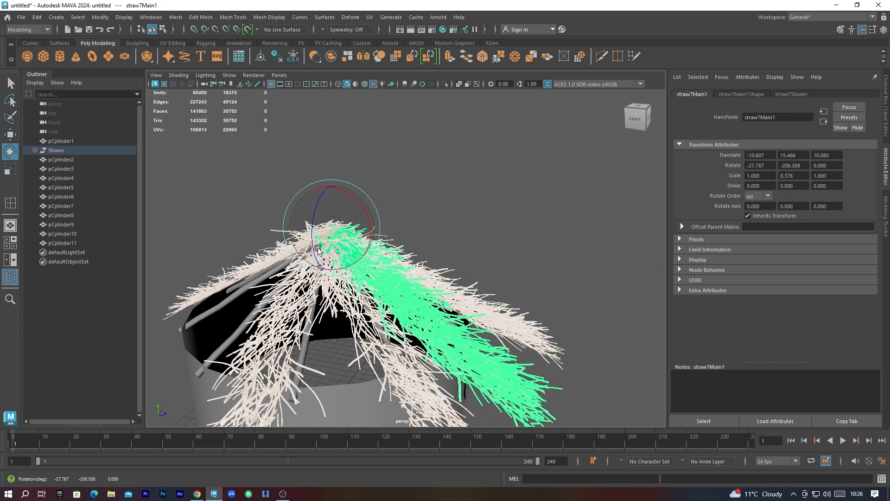
- Duplicate the straw9Main strand and rotate the copy around the vertical axis into the gap beside it
left_click(283, 334)
left_click_drag(283, 333, 308, 360, "alt")
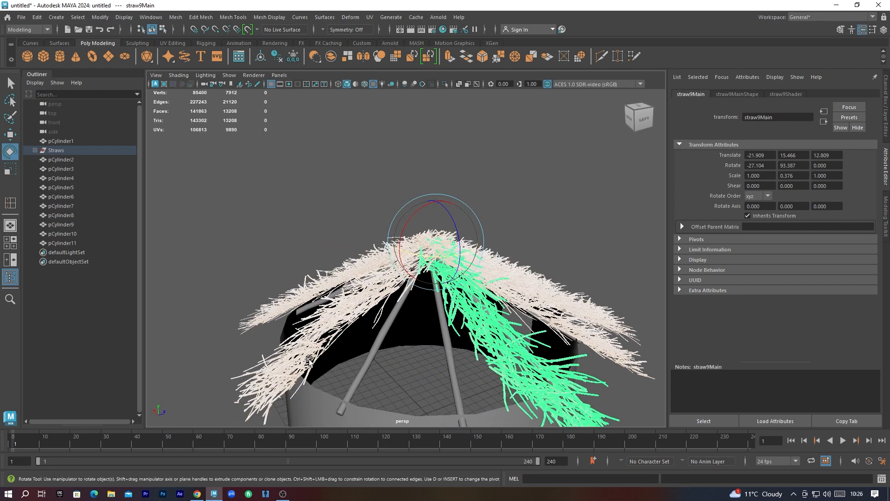
key("ctrl+d")
left_click_drag(445, 280, 420, 264)
- Duplicate the straw11Main and straw10Main strands and rotate each copy around the vertical axis to cover an uncovered part of the roof
left_click(354, 317)
key("ctrl+d")
left_click_drag(402, 294, 454, 307)
left_click(472, 304)
key("ctrl+d")
left_click_drag(492, 227, 479, 277)
- Duplicate the straw8Main strand and rotate the copy to about -123.8° in Y over the exposed poles
left_click_drag(420, 352, 491, 354, "alt")
left_click(448, 286)
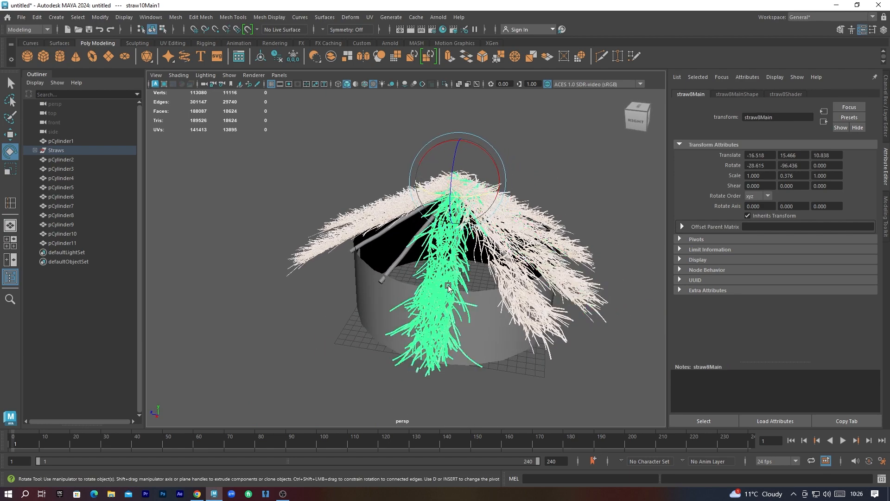
key("ctrl+d")
left_click_drag(459, 195, 450, 205)
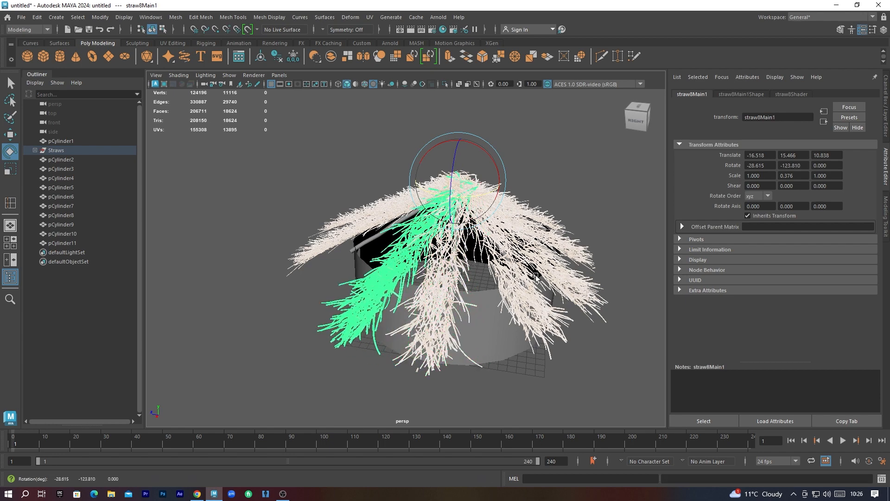
- Make another copy of the straw10Main strand and rotate it to about -73.2° in Y
left_click(513, 281)
key("ctrl+d")
left_click_drag(469, 222, 393, 276)
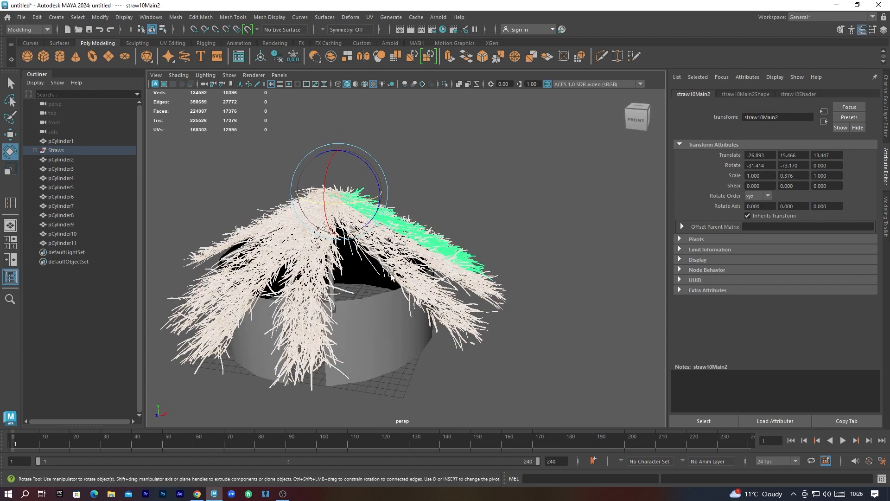
- Make another copy of the straw7Main strand and rotate it to about -146.7° in Y
left_click(308, 285)
key("ctrl+d")
left_click_drag(316, 232, 374, 355)
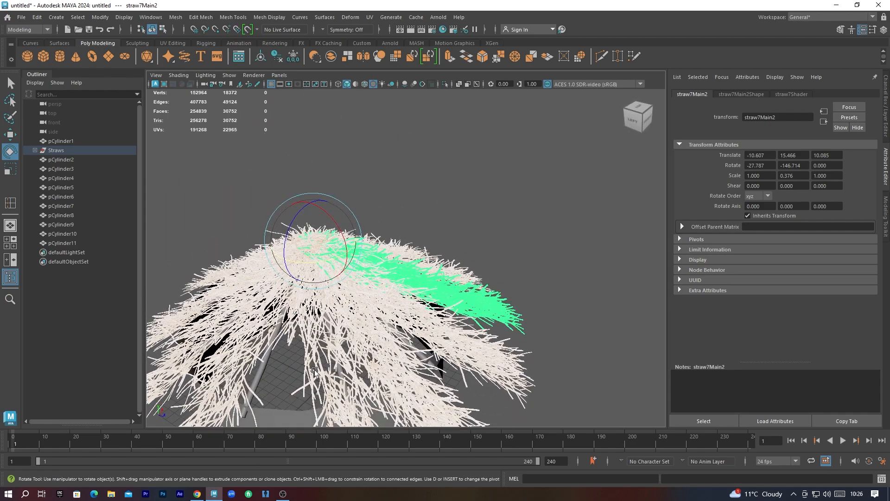
- Duplicate the straw12Main strand and rotate the copy around the vertical axis to fill the neighbouring gap
left_click(316, 372)
key("ctrl+d")
left_click_drag(318, 271, 302, 271)
- Make another copy of the straw11Main strand and rotate it to about 16.5° in Y to close the remaining gap
left_click_drag(269, 352, 359, 375, "alt")
scroll(331, 360, "down", 3)
left_click(410, 356)
key("ctrl+d")
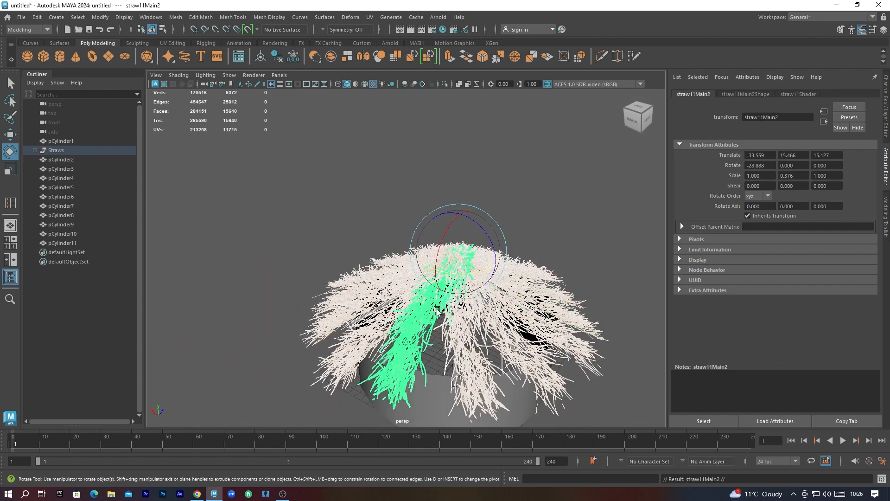
left_click_drag(449, 273, 466, 278)
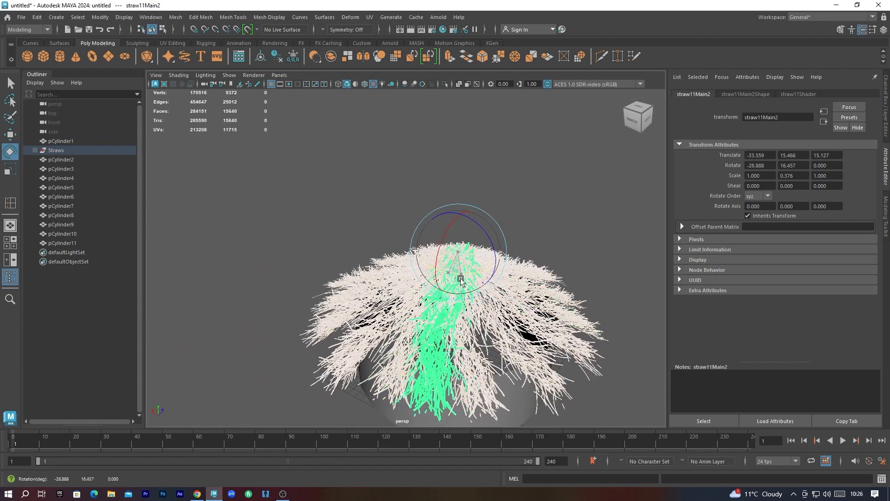
- Select all the straw strands on the roof and combine them into a single mesh
left_click_drag(545, 371, 465, 228, "alt")
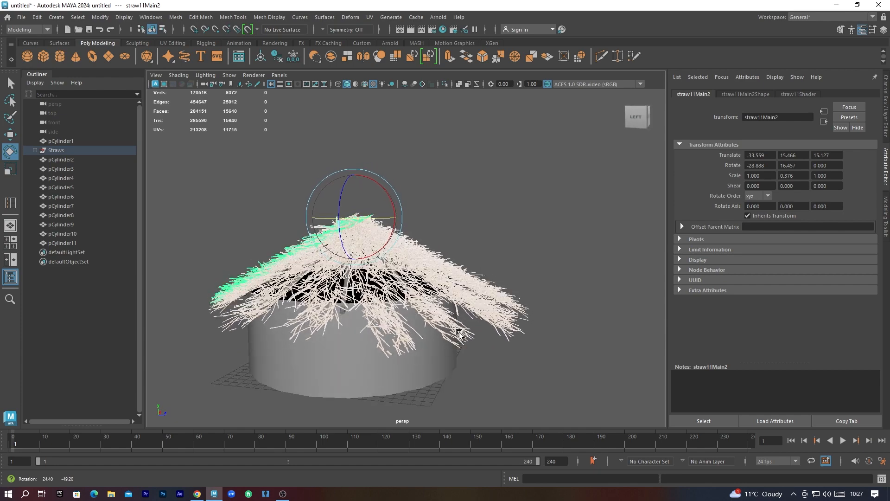
left_click_drag(281, 161, 451, 274)
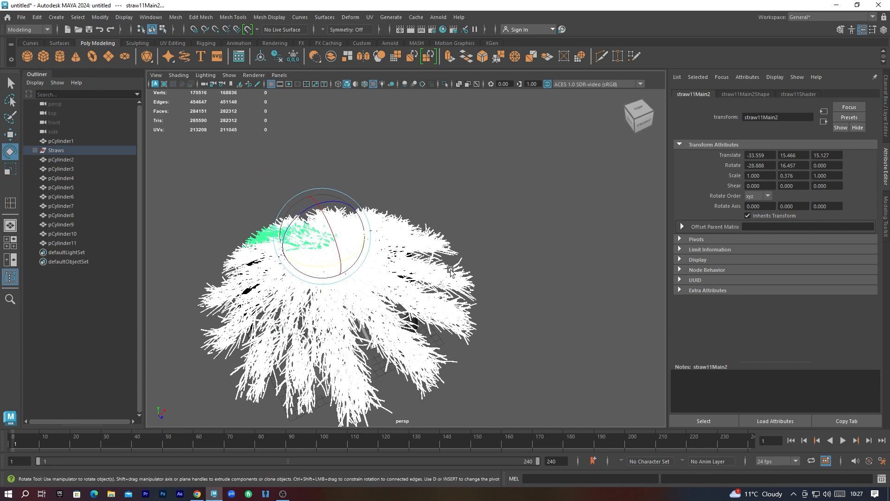
left_click(174, 20)
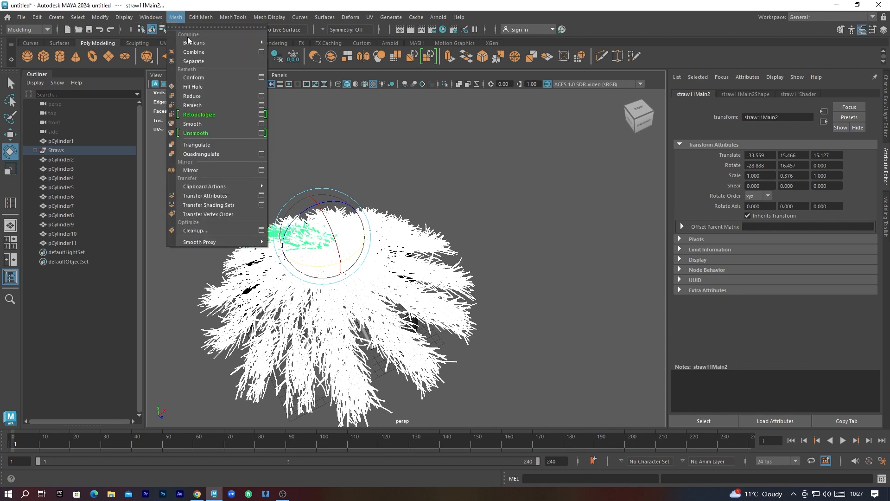
left_click(207, 52)
- Duplicate the combined straw roof and rotate the copy to about -14° in Y to thicken the thatch
left_click_drag(385, 306, 400, 310, "alt")
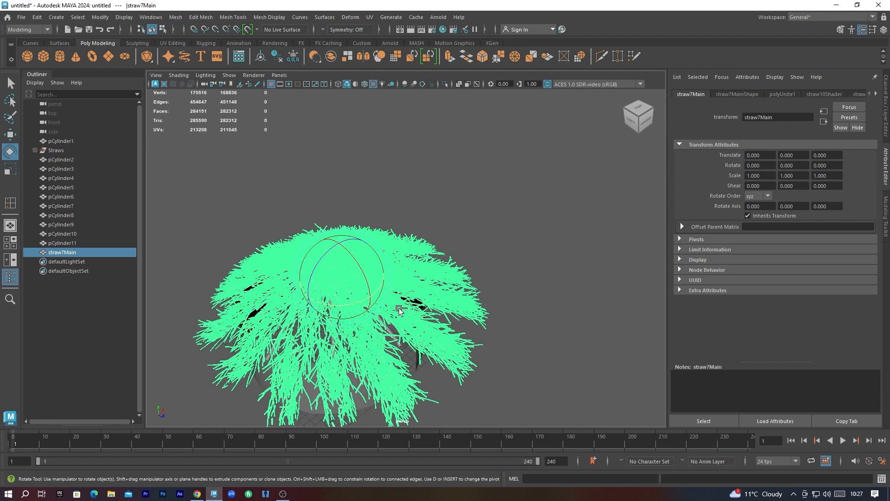
key("ctrl+d")
left_click_drag(356, 304, 433, 337)
left_click(508, 269)
left_click_drag(402, 290, 320, 197, "alt")
left_click_drag(394, 320, 367, 283, "alt")
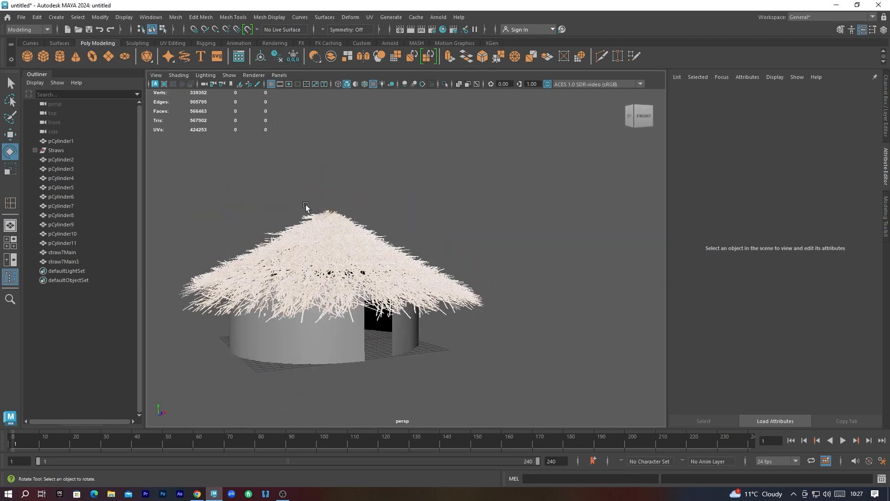
- Select both straw roof layers and combine them into one mesh
left_click_drag(343, 214, 346, 217)
mouse_move(350, 254)
left_mouse_down("alt")
mouse_move(353, 290)
mouse_move(351, 252)
left_mouse_up("alt")
left_click(175, 17)
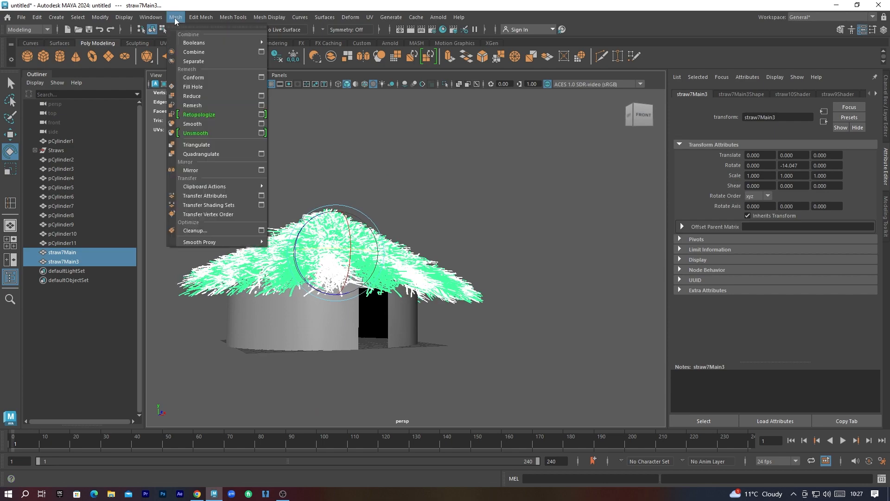
left_click(203, 52)
- Switch the combined straw roof mesh to face component mode
left_click_drag(403, 225, 391, 172, "alt")
right_click_drag(391, 171, 208, 204, "alt")
left_click_drag(355, 230, 368, 229, "alt")
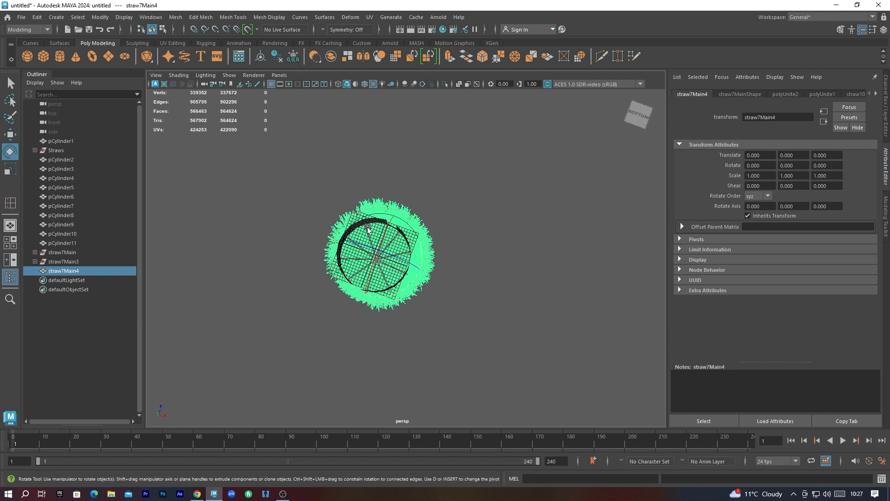
mouse_move(421, 245)
left_mouse_down("alt")
mouse_move(405, 265)
mouse_move(439, 254)
mouse_move(438, 310)
mouse_move(434, 239)
left_mouse_up("alt")
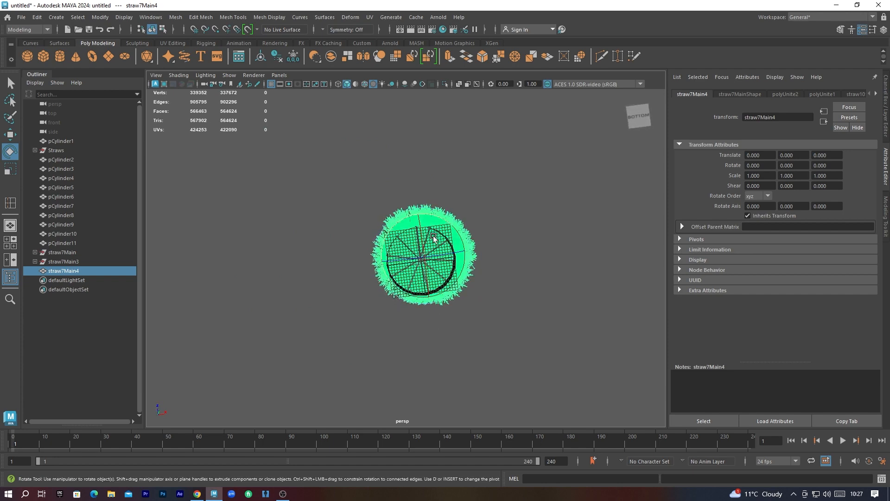
scroll(429, 251, "up", 4)
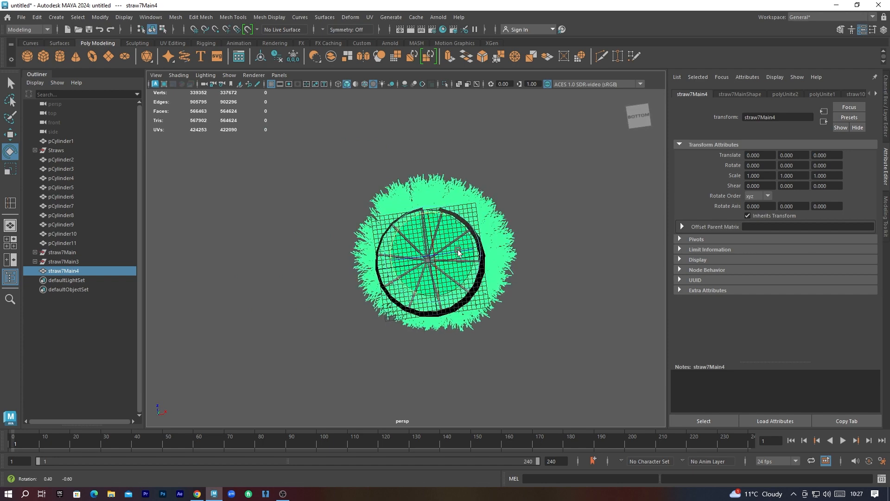
right_click(425, 196)
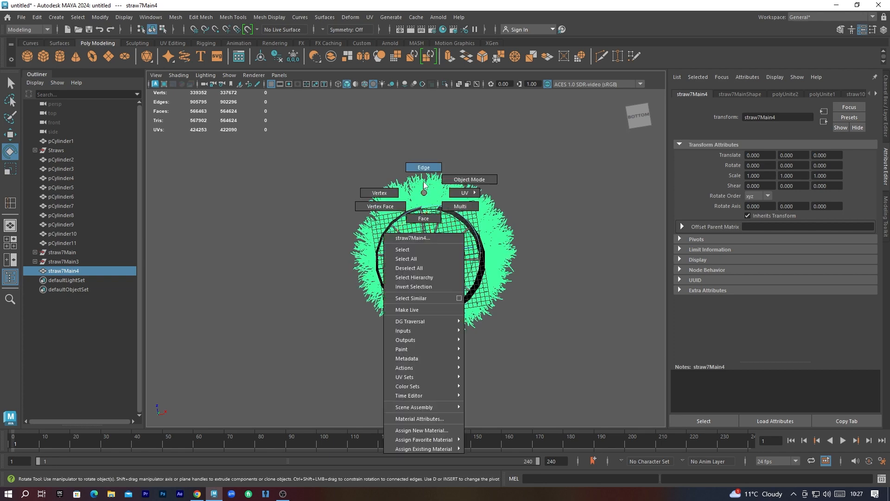
right_click_drag(428, 187, 424, 191)
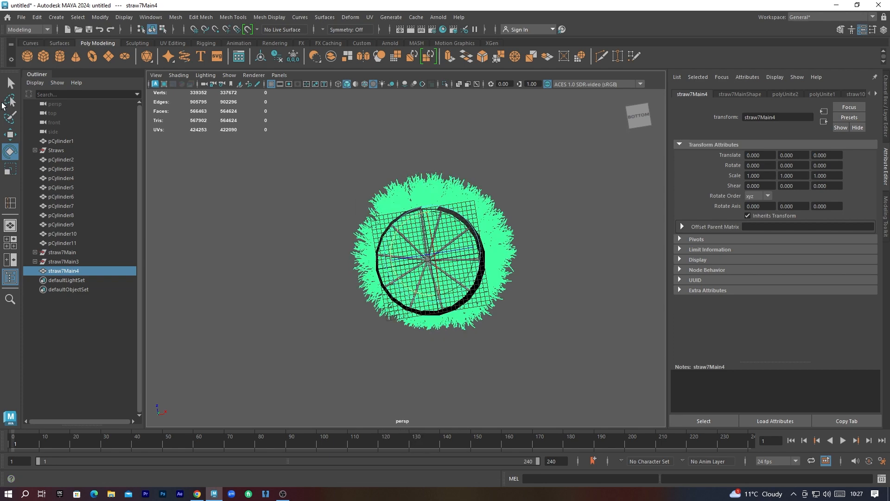
right_click(427, 192)
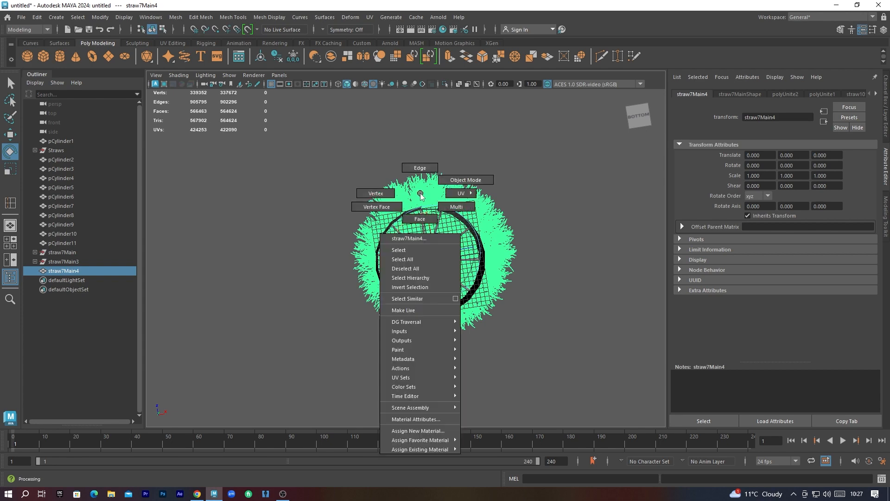
left_click(258, 196)
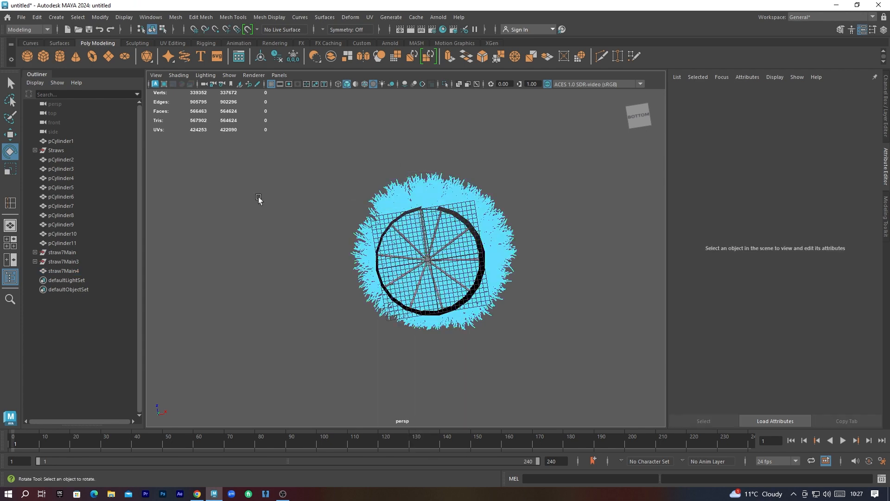
- Select the ragged straw faces overhanging the wall all around the roof's rim with the Lasso tool and delete them
left_click(10, 100)
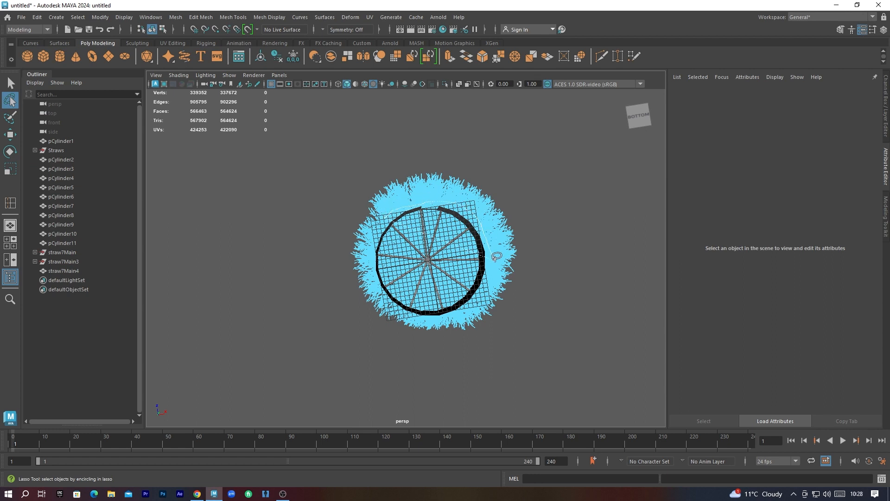
left_click_drag(481, 296, 469, 308)
left_click_drag(374, 288, 370, 267)
mouse_move(378, 219)
left_mouse_down()
mouse_move(331, 199)
mouse_move(416, 338)
mouse_move(575, 224)
mouse_move(397, 117)
mouse_move(357, 229)
left_mouse_up()
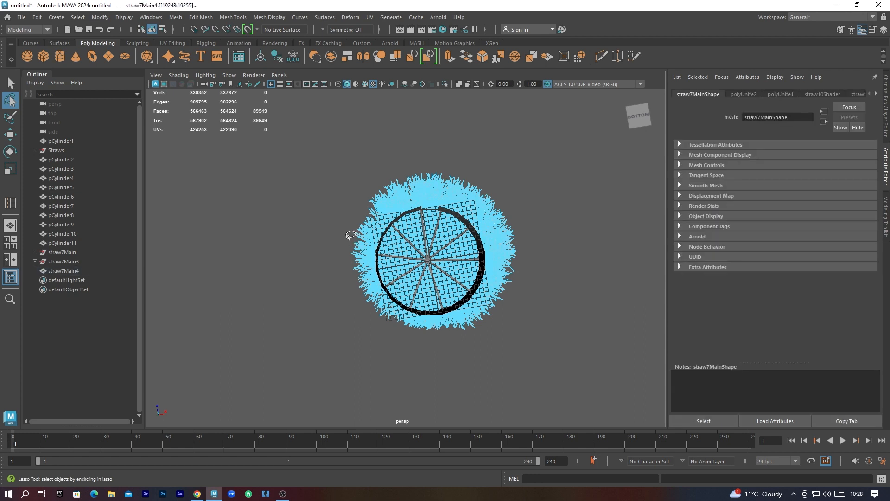
key("Delete")
- Select the stray straw faces left over at the trimmed roof rim and delete them
key("w")
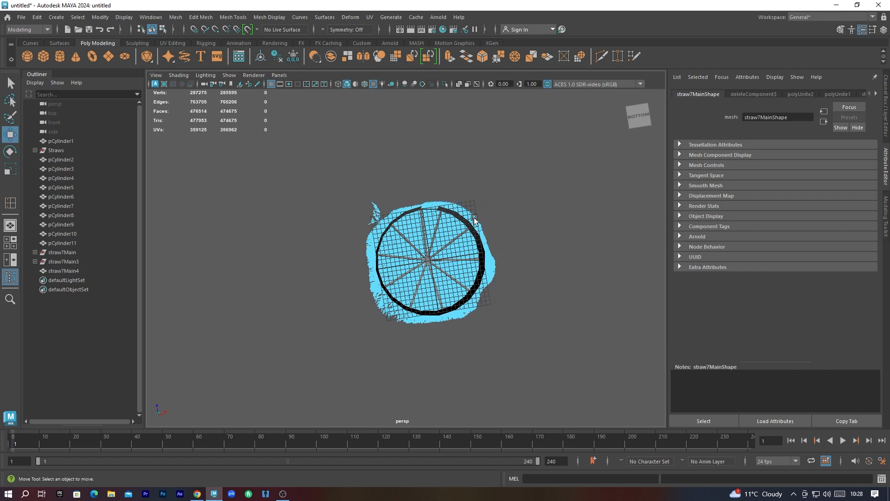
left_click_drag(358, 209, 380, 221)
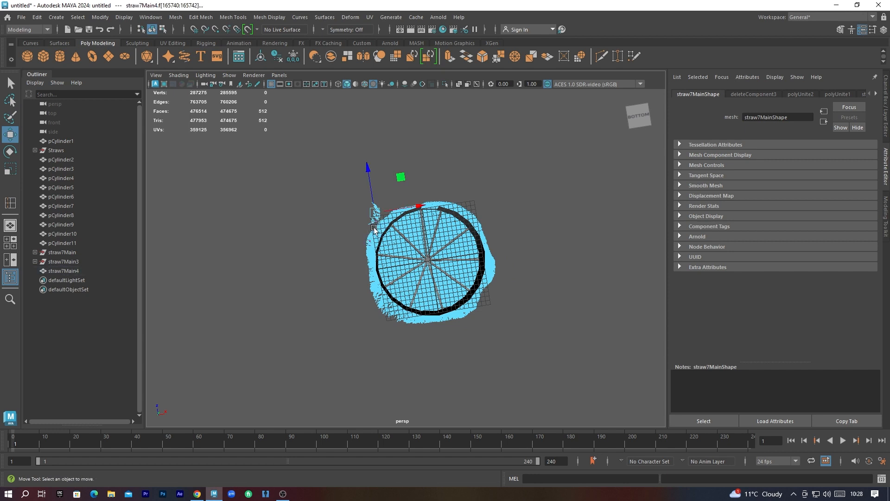
key("Delete")
right_click(375, 227)
right_click_drag(379, 224, 379, 246)
mouse_move(361, 227)
left_mouse_down()
mouse_move(374, 226)
mouse_move(370, 242)
left_mouse_up()
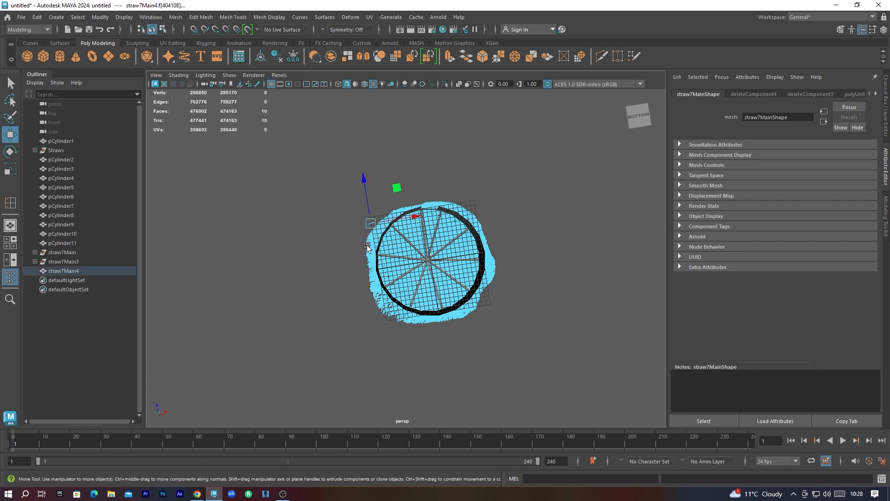
key("Delete")
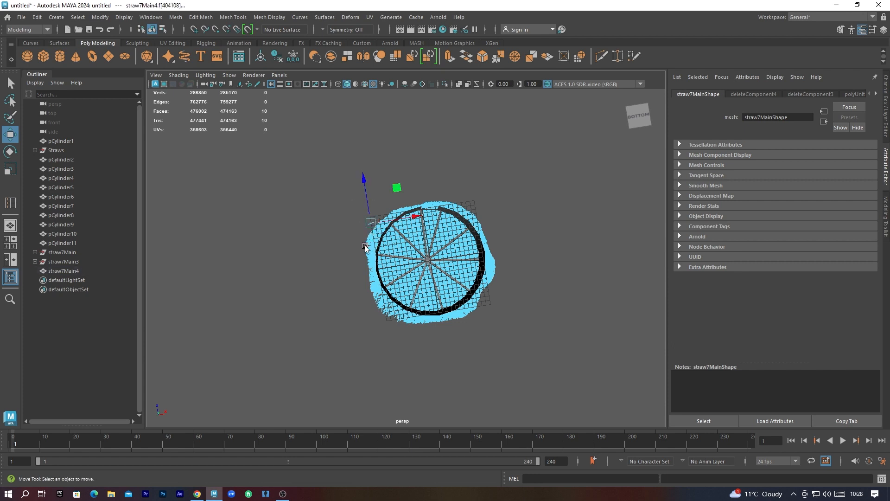
- Delete the last selected stray faces at the thatch rim and return the straw roof mesh to object mode
key("Delete")
right_click_drag(381, 228, 473, 186)
scroll(511, 271, "up", 4)
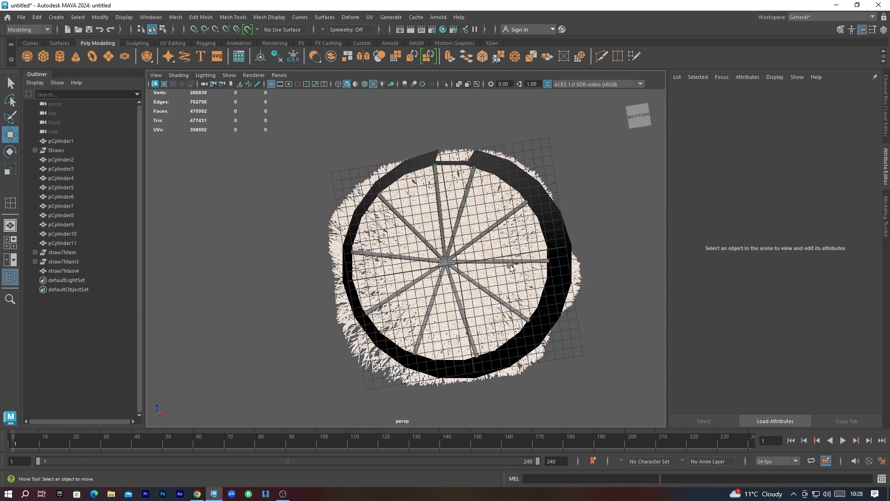
left_click(510, 242)
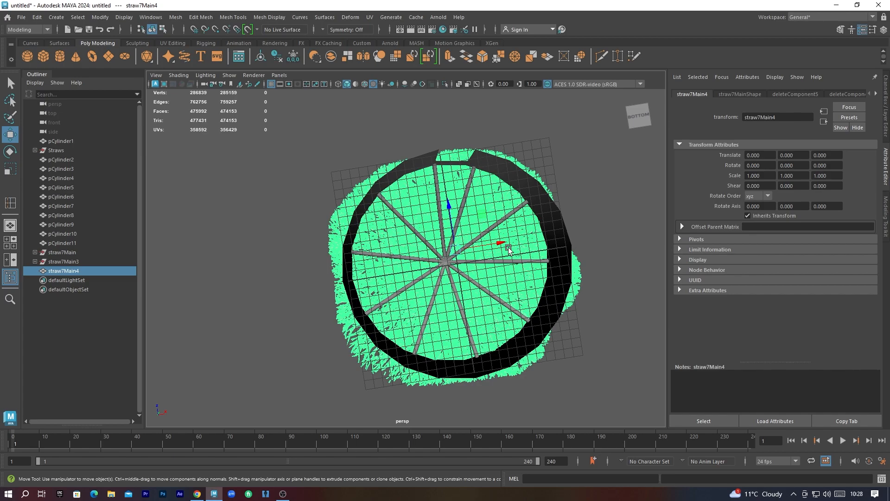
left_click_drag(535, 258, 416, 200, "alt")
scroll(416, 274, "up", 5)
left_click(491, 157)
scroll(423, 243, "down", 5)
left_click_drag(437, 232, 532, 286, "alt")
middle_click_drag(532, 286, 486, 294, "alt")
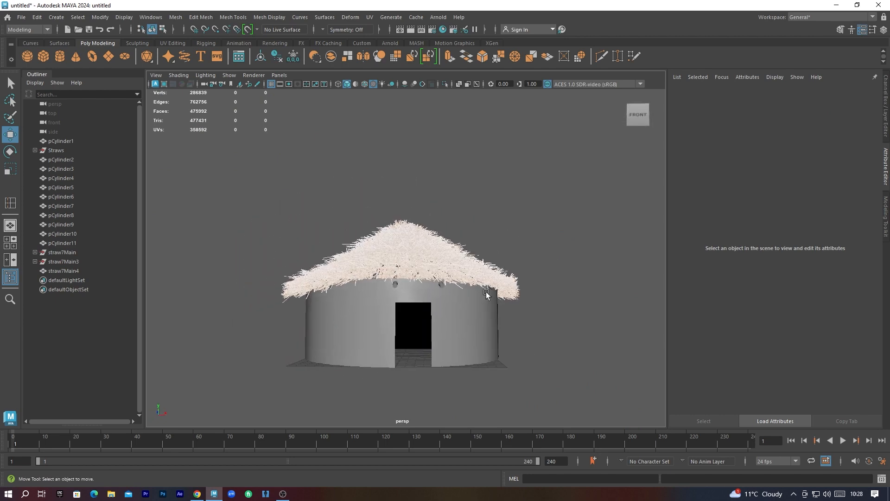
- Duplicate a roof pole above the doorway, move the copy away, and stand it upright with Rotate X and Rotate Y at 0
left_click(440, 287)
left_click_drag(470, 321, 464, 285, "alt")
key("ctrl+d")
left_click_drag(406, 208, 483, 211)
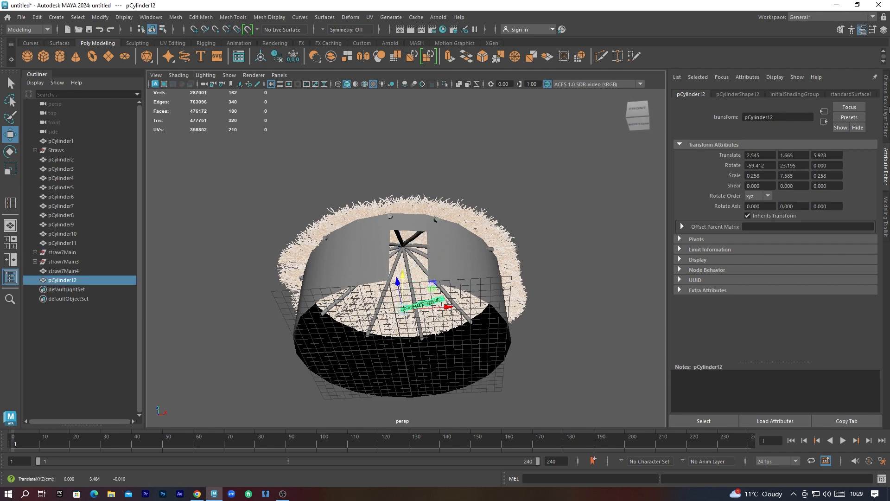
left_click(886, 109)
left_click_drag(861, 124, 864, 132)
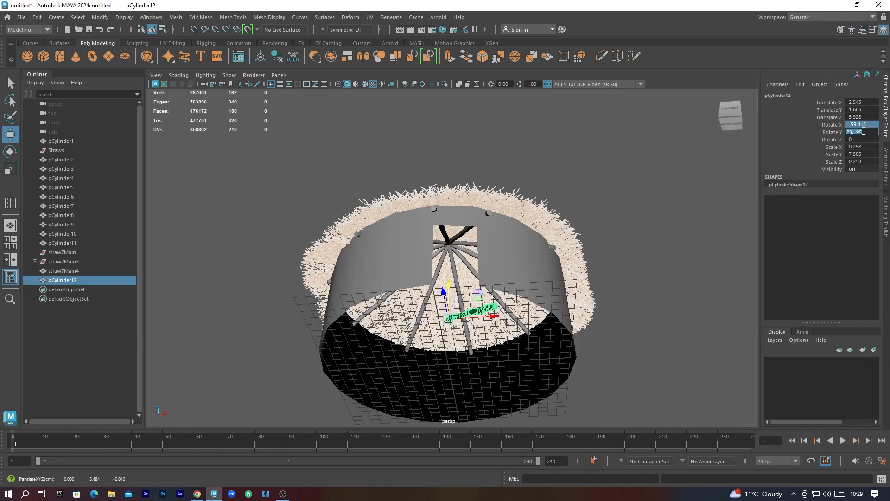
type("0")
key("Return")
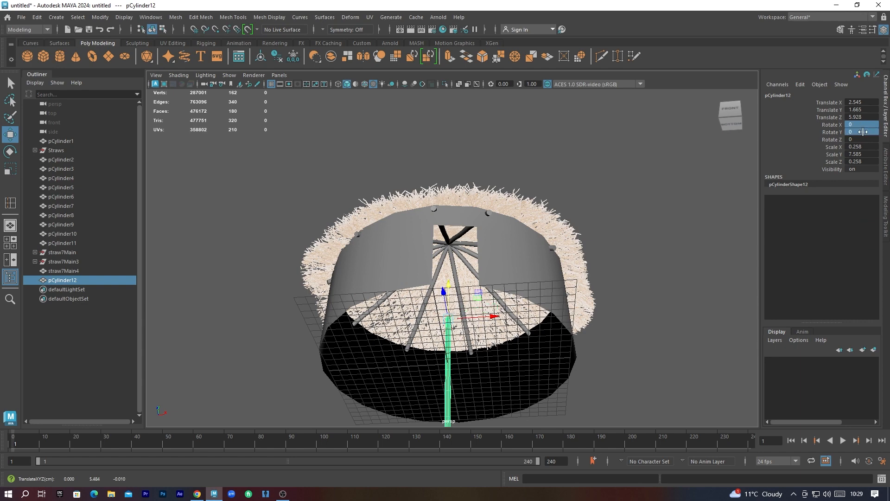
- Place the upright pole at the doorway's left edge and scale it to door height, about 3.5 in Scale Y and 0.29 in Scale X and Z
left_click_drag(493, 298, 408, 368, "alt")
scroll(429, 370, "up", 3)
scroll(439, 373, "up", 8)
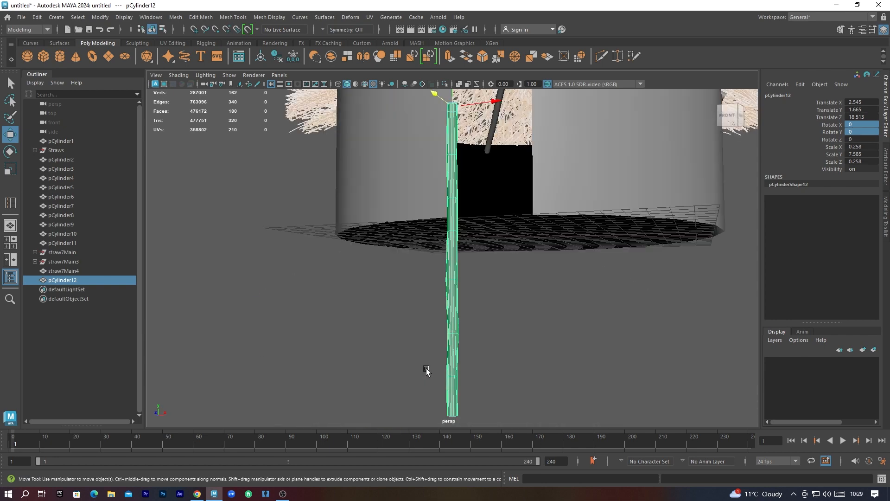
left_click_drag(475, 197, 466, 299, "alt")
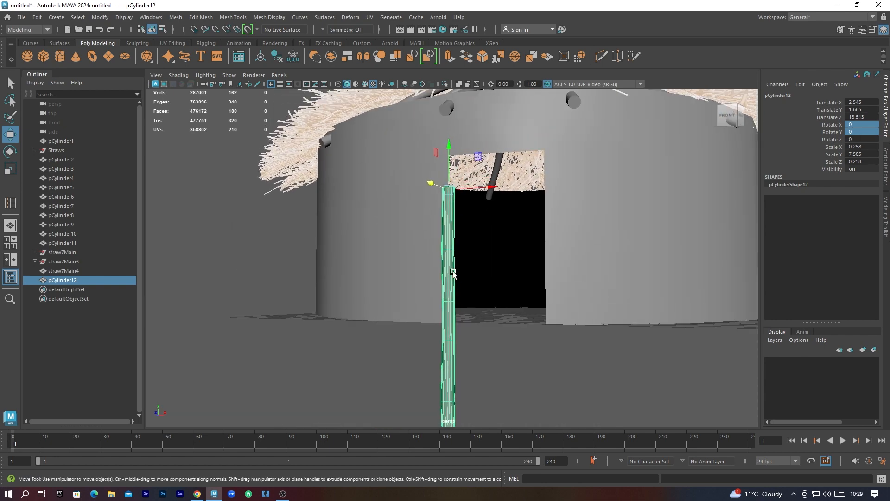
left_click_drag(449, 149, 462, 112)
left_click_drag(479, 224, 504, 158, "alt")
key("r")
left_click_drag(456, 110, 460, 136)
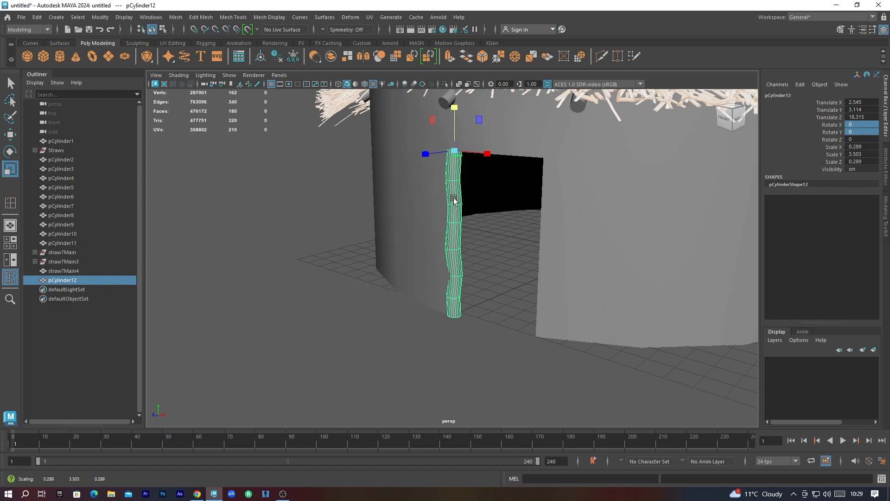
left_click_drag(496, 284, 516, 275, "alt")
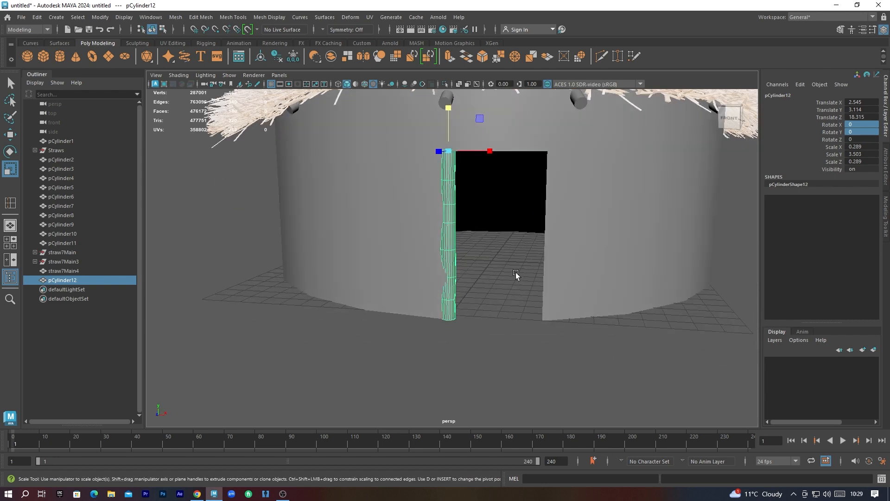
- Duplicate the left doorpost to the doorway's right edge, at Translate X about 6.26, and rotate the copy about -25.5° around Y
key("ctrl+d")
key("w")
left_click_drag(494, 152, 590, 160)
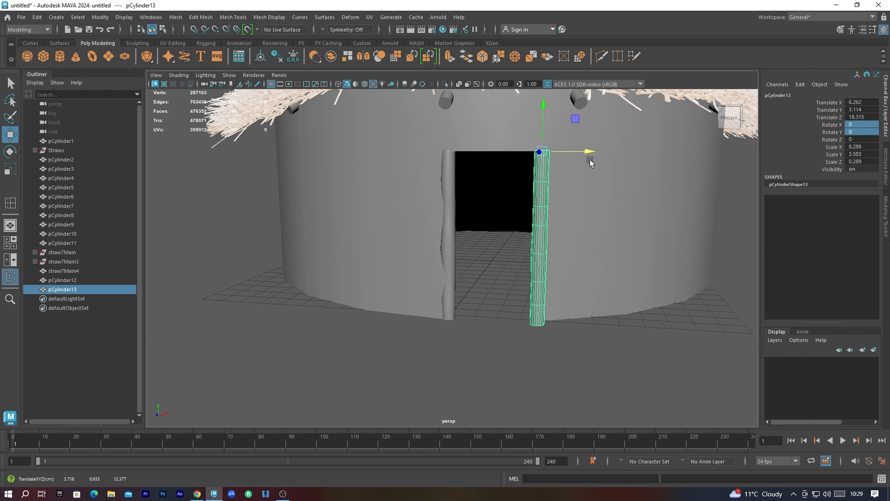
key("r")
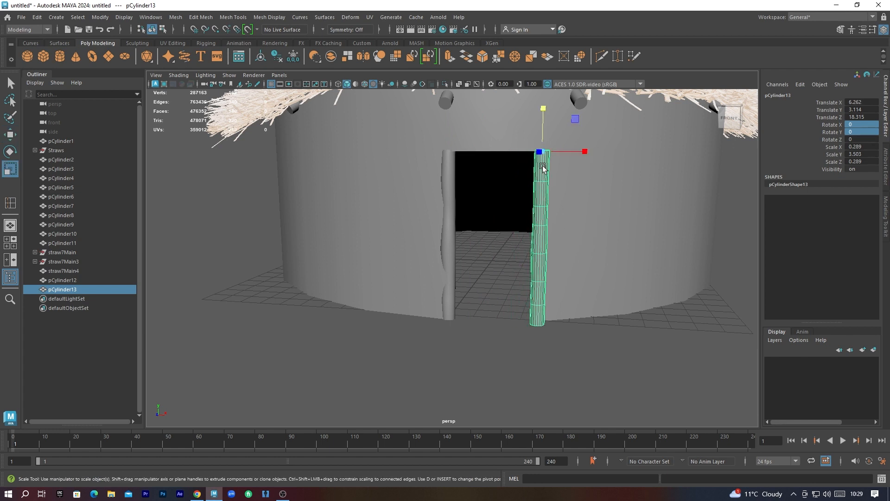
key("e")
mouse_move(543, 165)
left_mouse_down()
mouse_move(558, 151)
mouse_move(541, 151)
left_mouse_up()
key("ctrl+z")
scroll(550, 235, "up", 4)
scroll(550, 234, "down", 2)
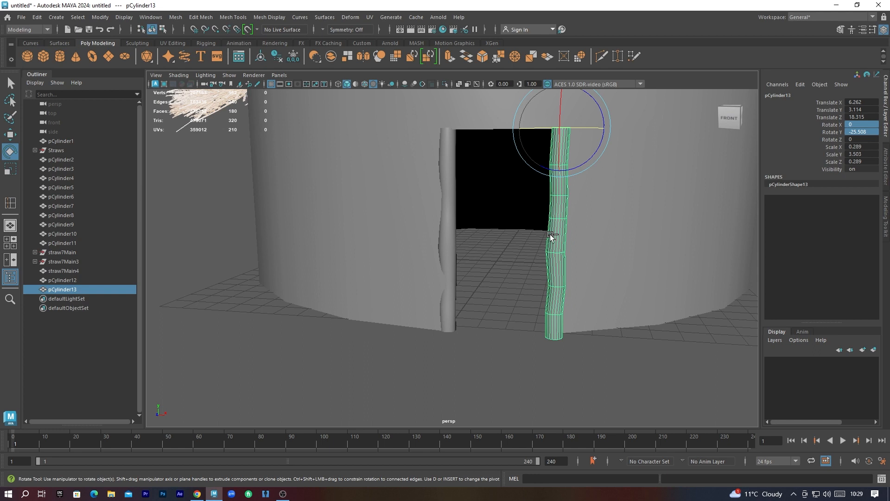
- Duplicate the right doorpost and lay the copy horizontally as a lintel with Rotate Y 0 and Rotate Z -90
key("ctrl+d")
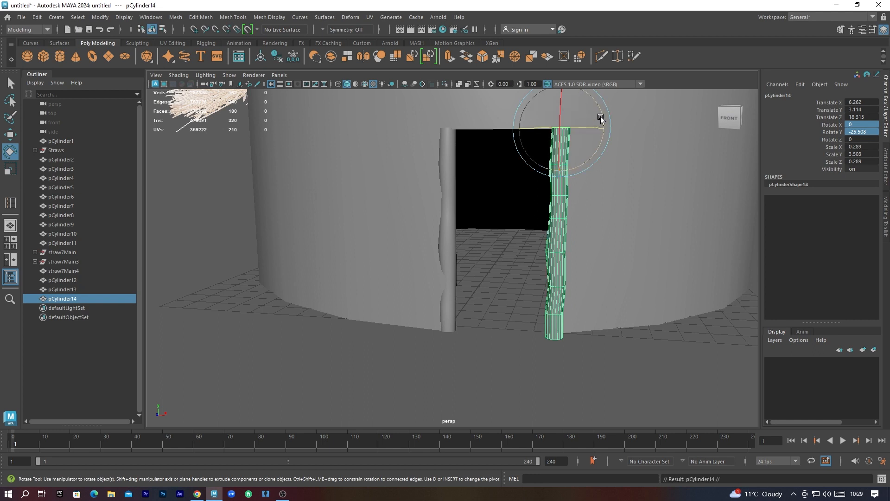
double_click(870, 132)
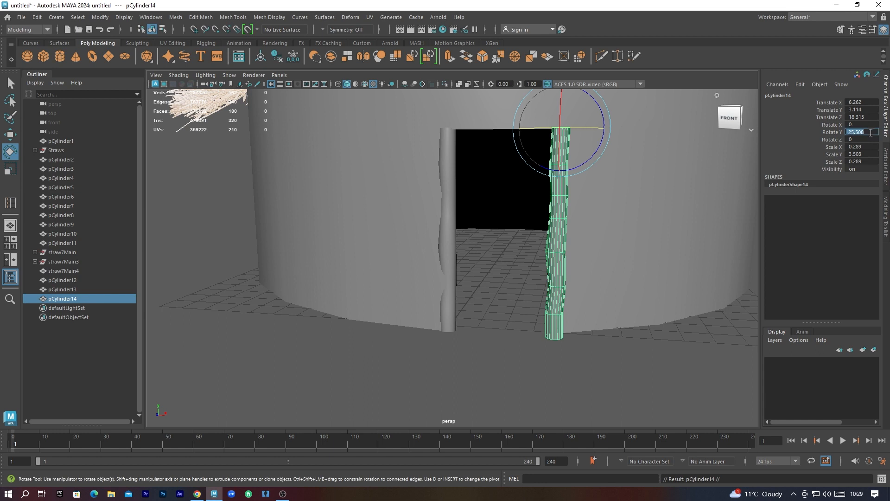
key("Return")
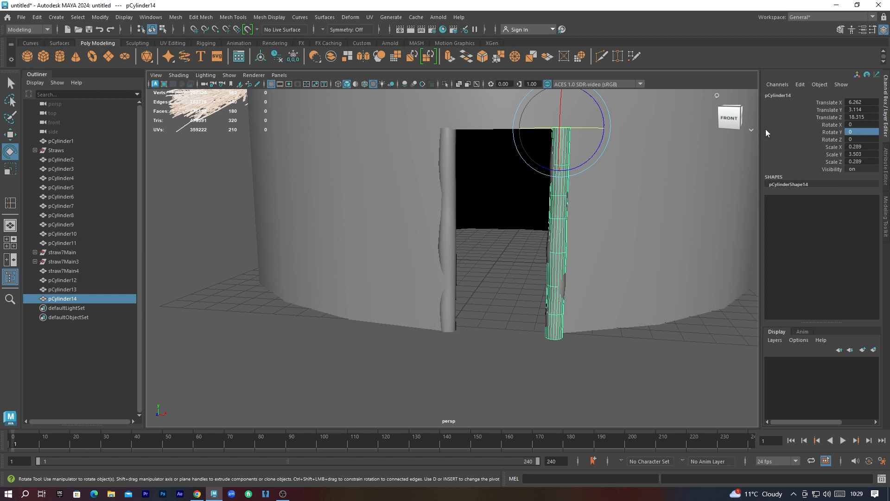
left_click_drag(601, 114, 605, 122)
left_click(855, 139)
double_click(855, 140)
type("-90")
key("Return")
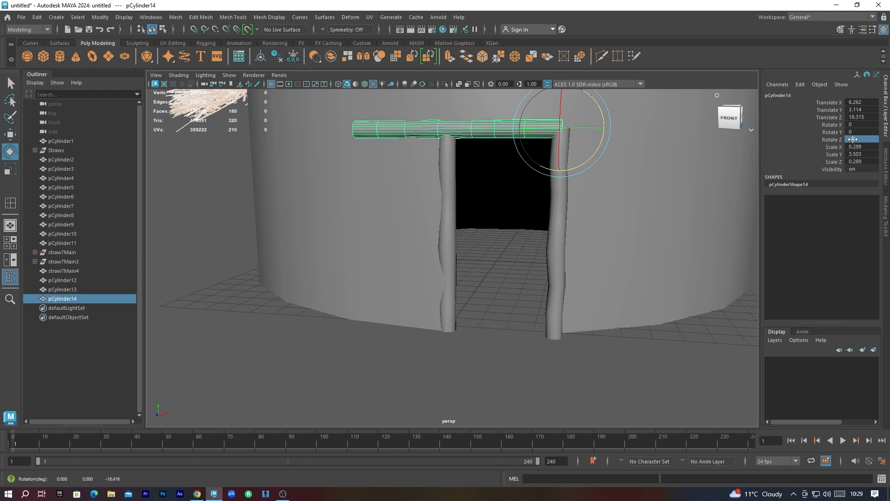
- Shift the lintel to Translate X about 6.6 and shorten it to about 2.2 in Scale Y so it spans both doorposts
key("w")
mouse_move(599, 129)
left_mouse_down()
mouse_move(622, 131)
mouse_move(603, 129)
left_mouse_up()
key("r")
right_click(524, 129)
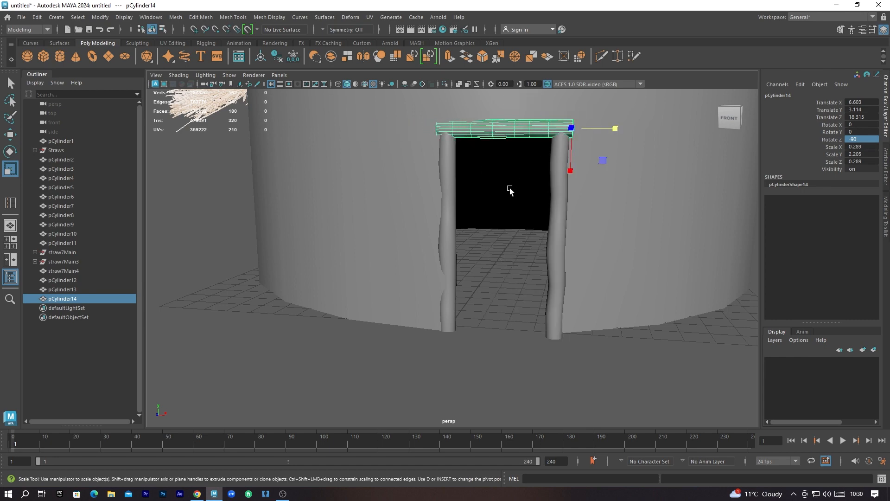
left_click(510, 187)
scroll(543, 224, "down", 3)
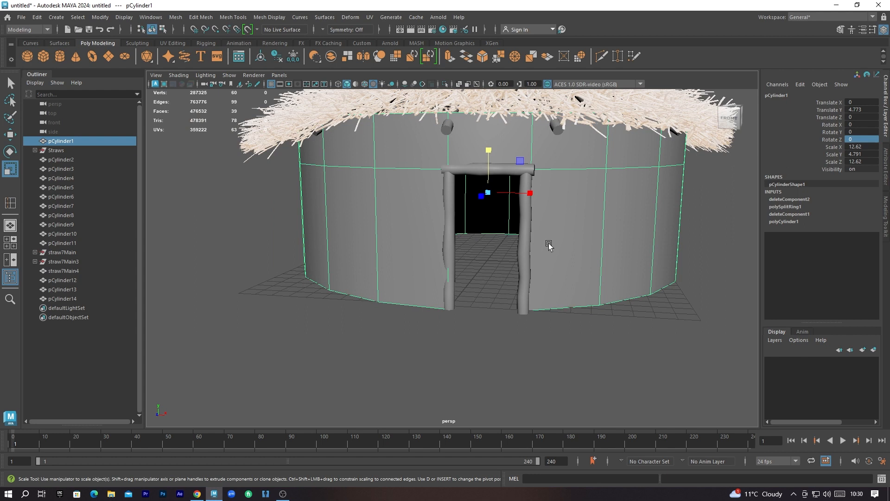
- Rotate the lintel around its own length to about -70° in Rotate Y
left_click(482, 171)
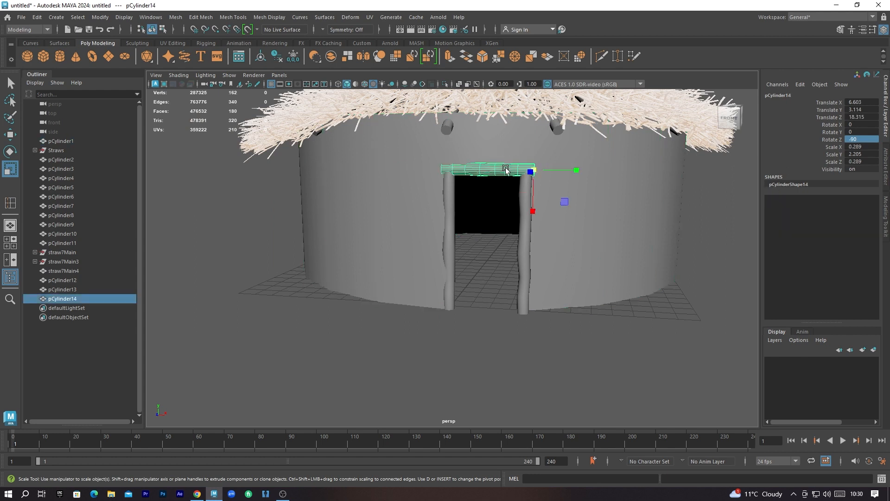
key("e")
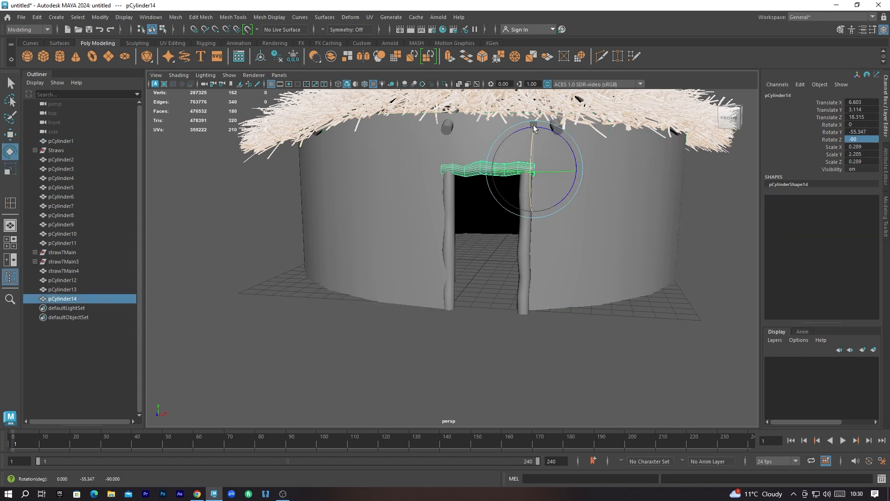
left_click(507, 277)
scroll(507, 277, "up", 2)
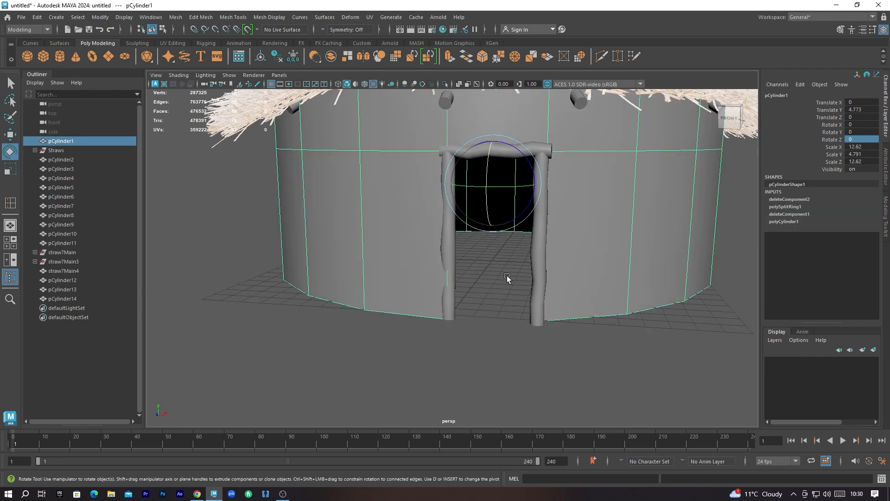
left_click_drag(508, 278, 507, 254, "alt")
- Move the right doorpost back against the wall and adjust the lintel's position above the doorposts
left_click(499, 256)
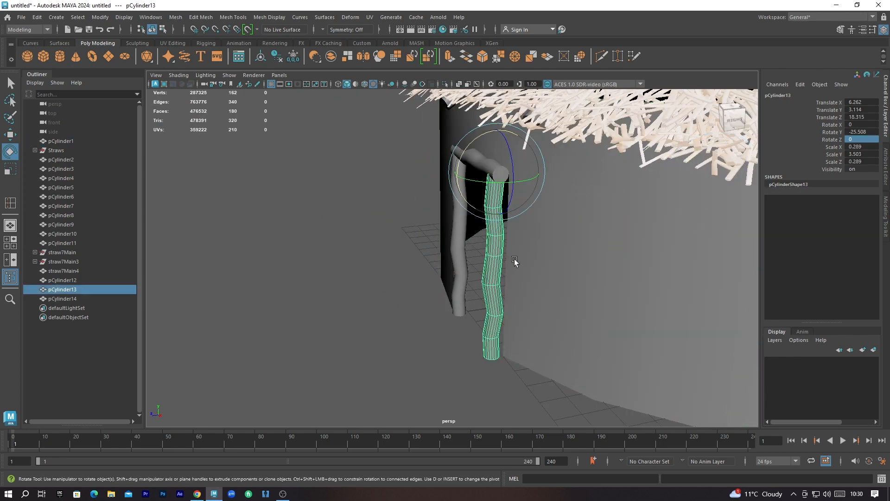
key("w")
left_click_drag(459, 177, 468, 176)
left_click(499, 175)
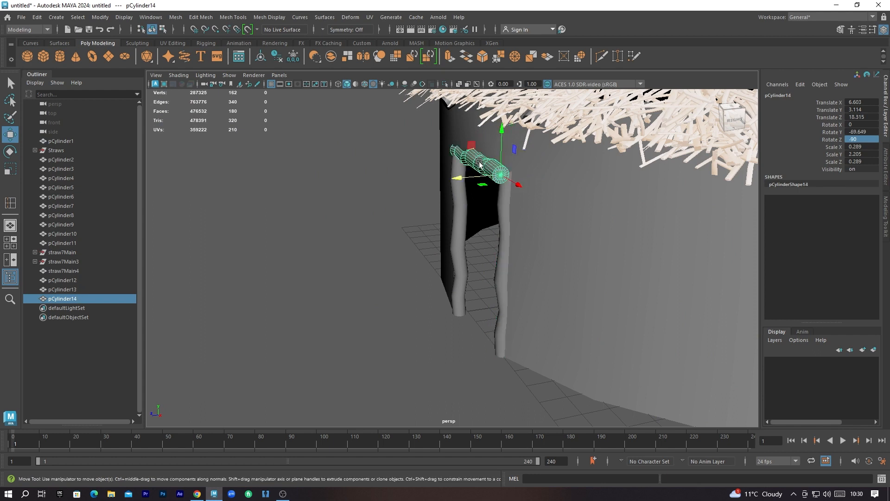
left_click_drag(499, 177, 505, 225)
key("e")
- Try to reposition the left doorpost against the wall beside the doorway
left_click(455, 221)
left_click_drag(481, 271, 562, 265, "alt")
key("w")
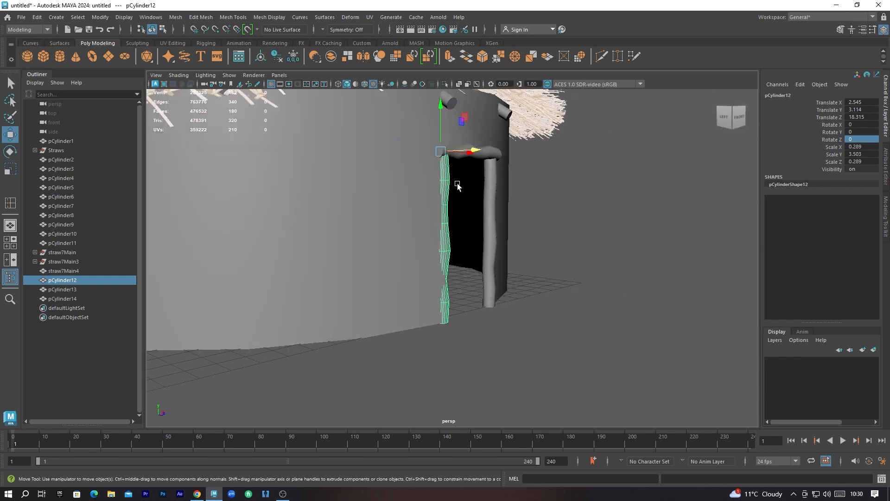
left_click_drag(474, 155, 476, 296)
key("ctrl+z")
left_click(480, 315)
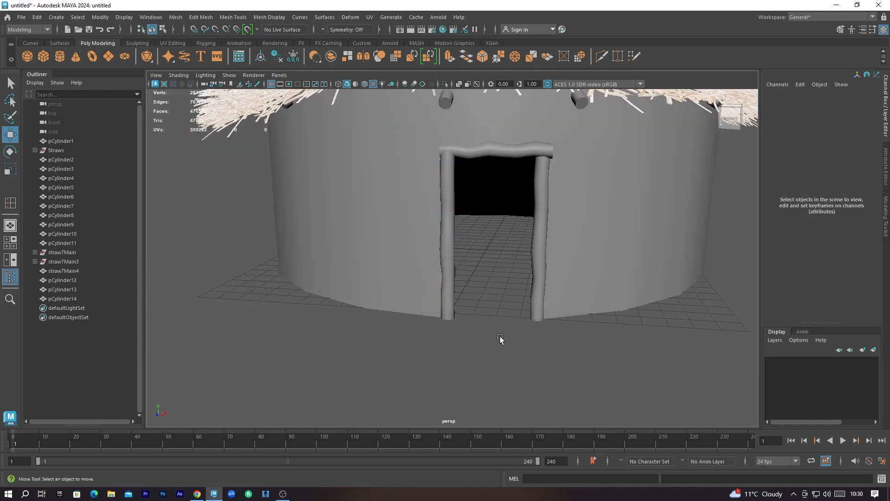
- Select all materials in the Hypershade, delete them to clear the straw and wood shaders, and close the Hypershade
left_click_drag(533, 346, 541, 324, "alt")
scroll(538, 324, "down", 6)
left_click_drag(403, 310, 418, 330, "alt")
left_click_drag(571, 310, 501, 299, "alt")
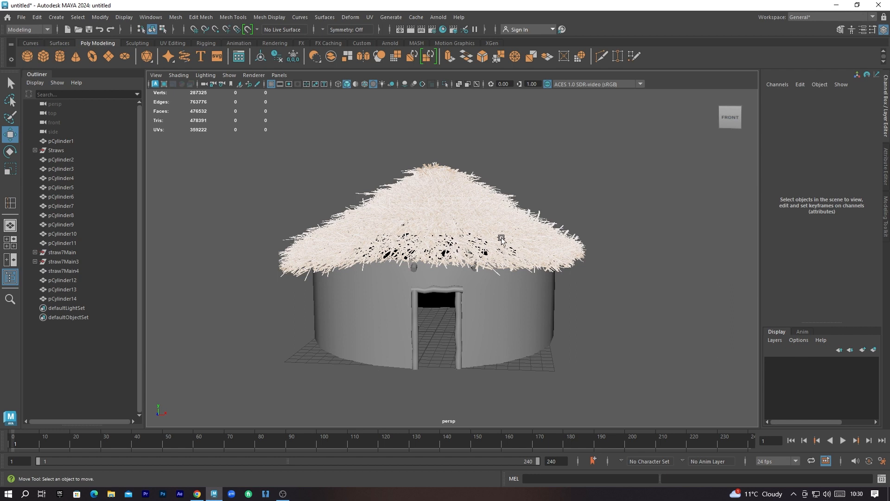
left_click(503, 222)
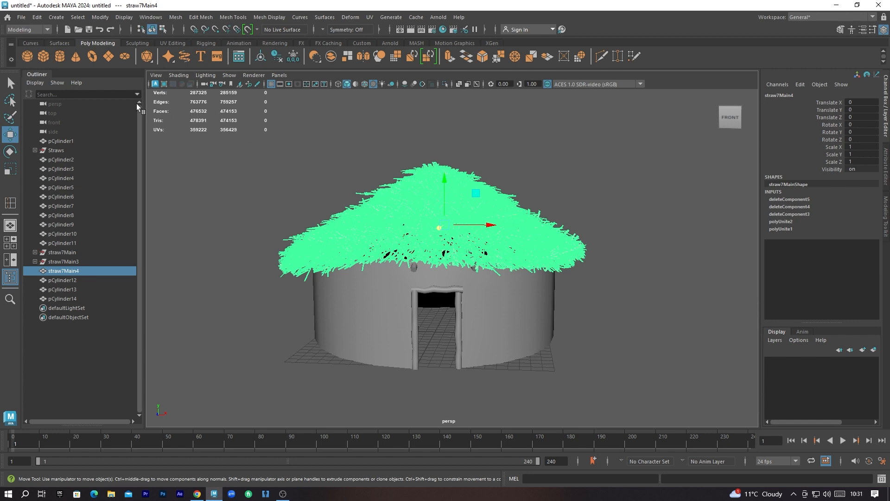
left_click(442, 30)
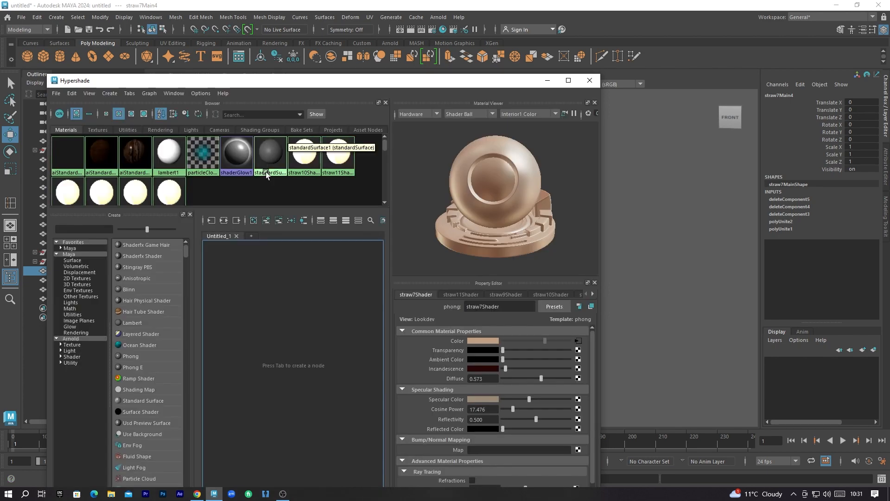
left_click_drag(356, 198, 27, 158)
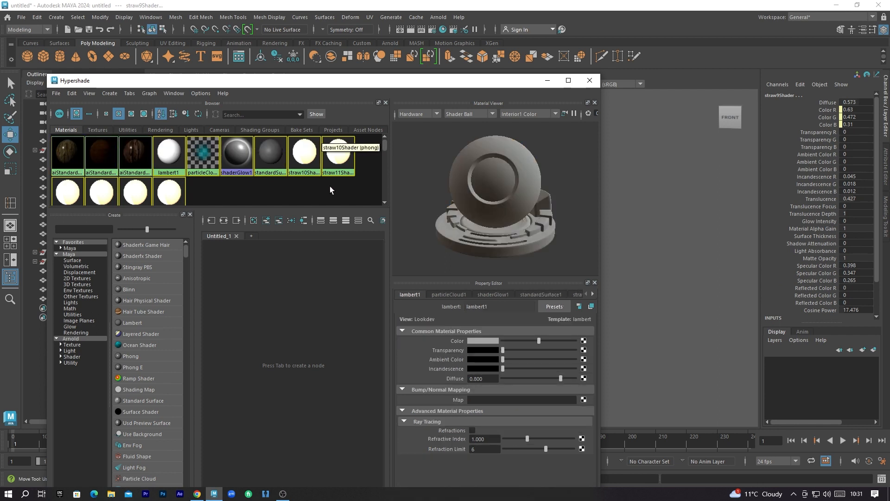
left_click_drag(346, 193, 55, 139)
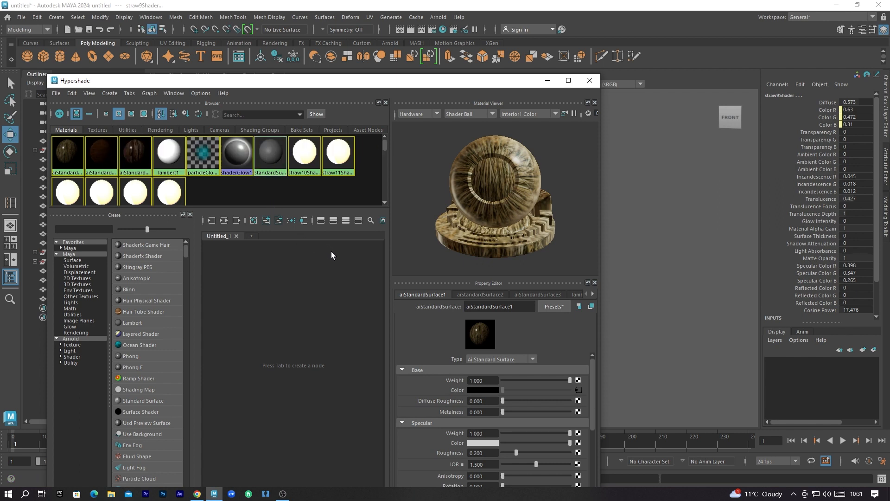
key("Delete")
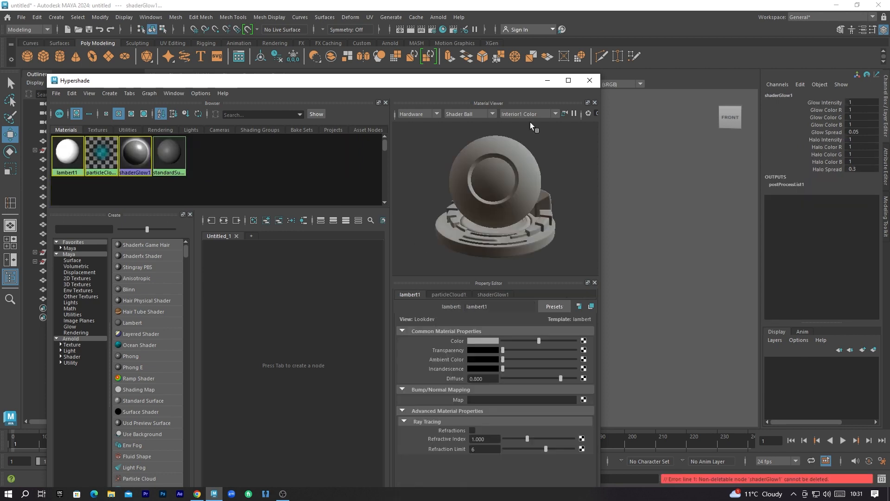
left_click(590, 80)
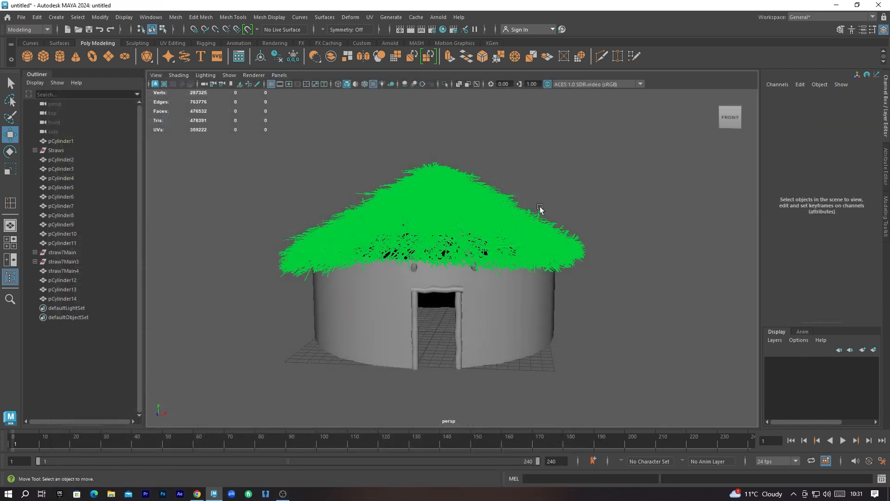
- Assign a new Arnold aiStandardSurface material to the straw thatch mesh
left_click(443, 176)
right_click_drag(422, 178, 487, 436)
left_click(588, 344)
left_click(494, 209)
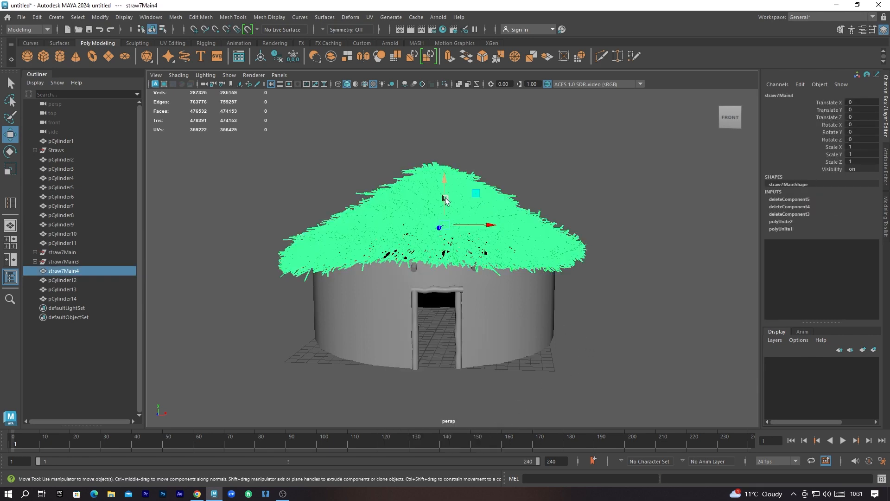
right_click_drag(414, 185, 425, 423)
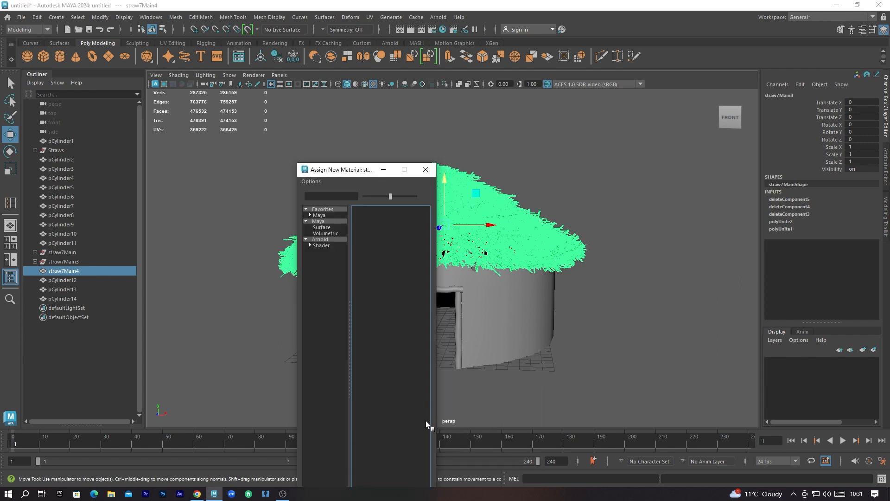
left_click(322, 240)
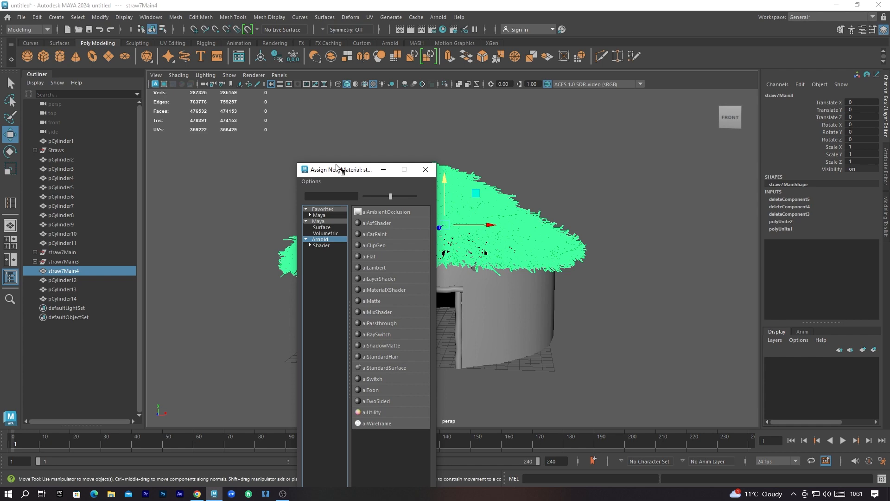
left_click(369, 258)
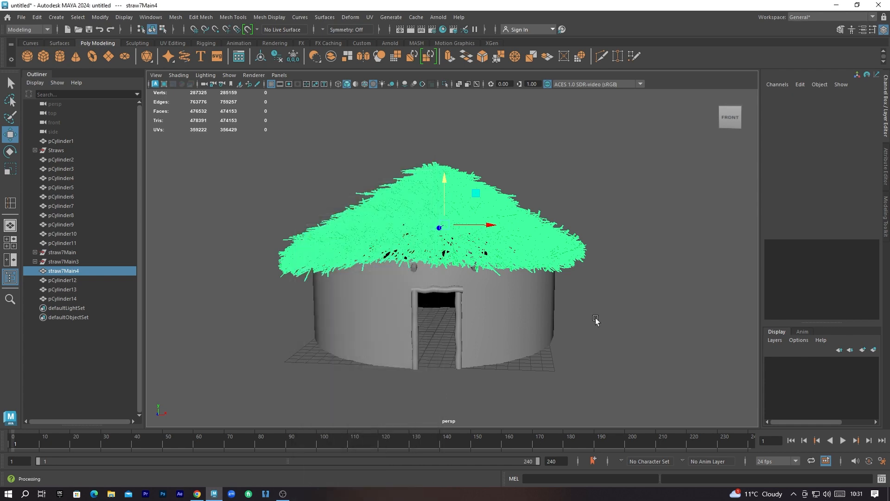
scroll(433, 213, "up", 3)
left_click(433, 214)
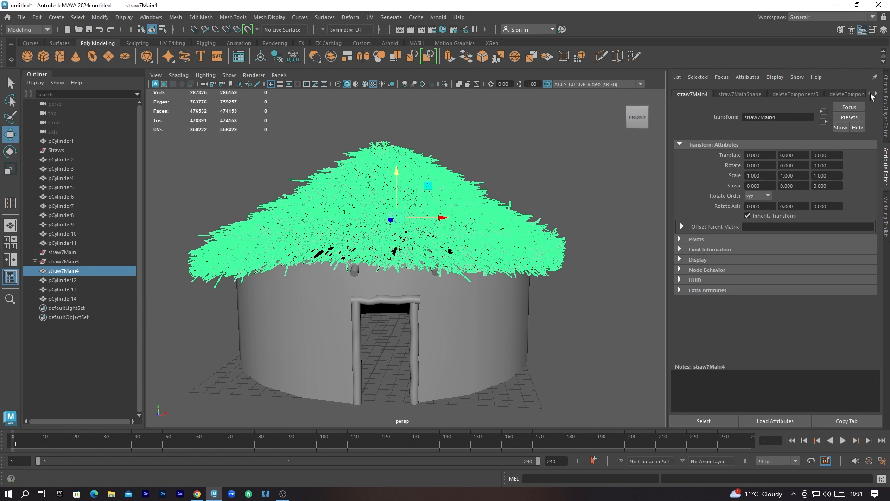
- Delete all construction history in the scene
left_click(876, 95)
left_click(876, 94)
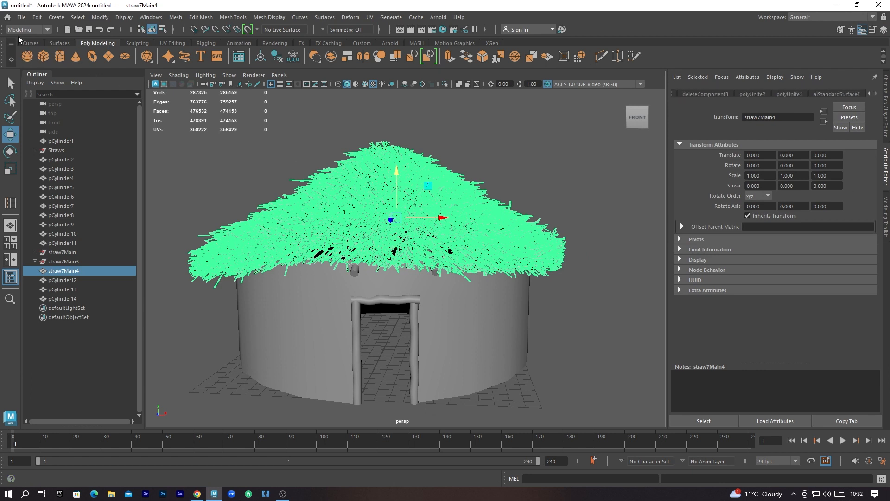
left_click(37, 19)
mouse_move(116, 141)
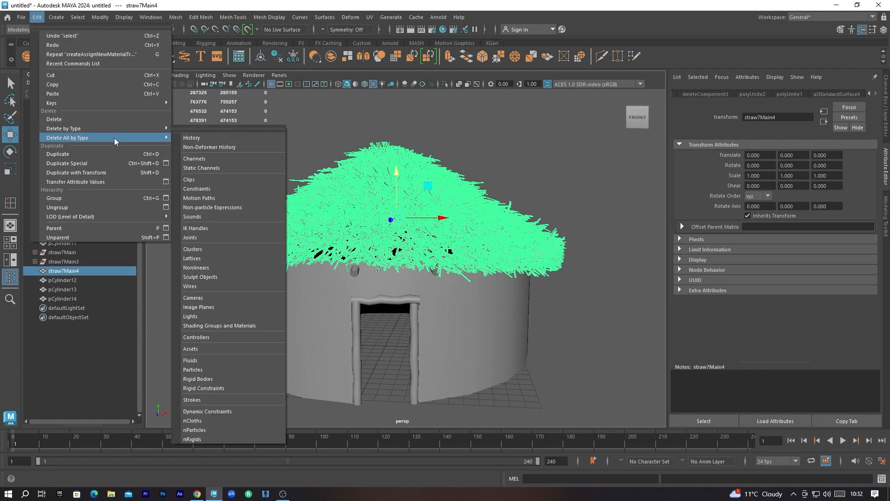
left_click(192, 138)
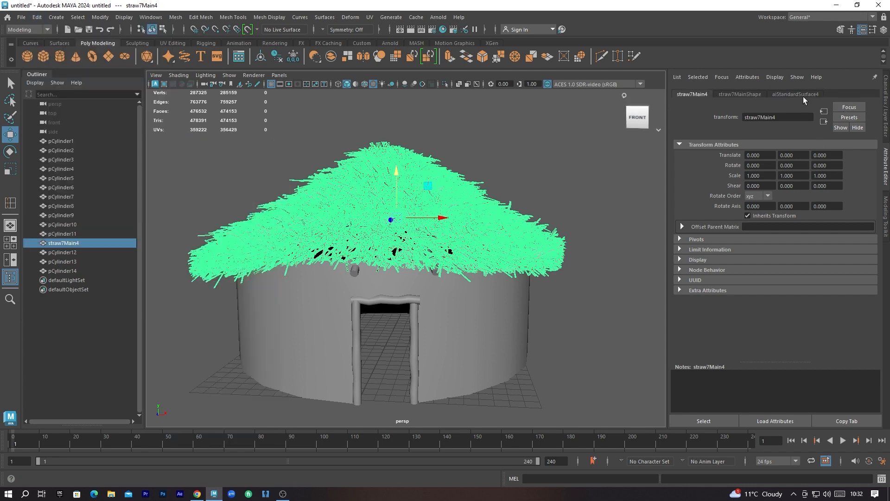
- Connect a File texture to the base color of the thatch's aiStandardSurface material
left_click(806, 94)
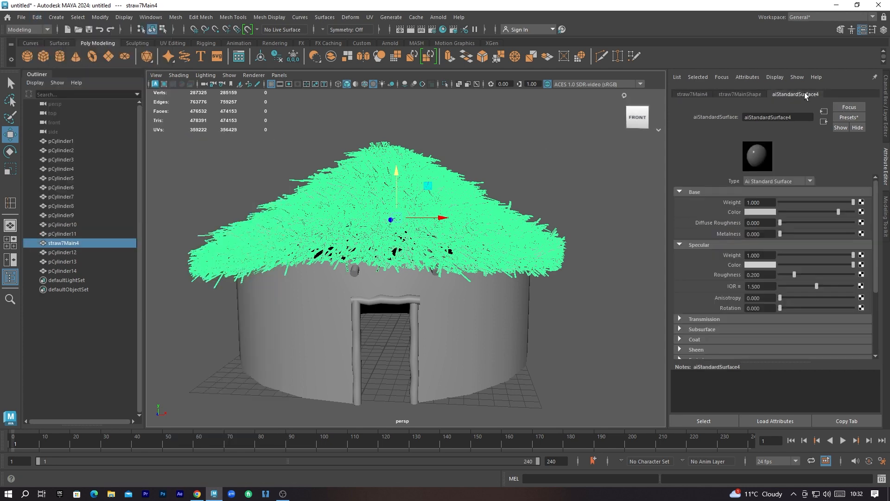
left_click(861, 212)
left_click(383, 246)
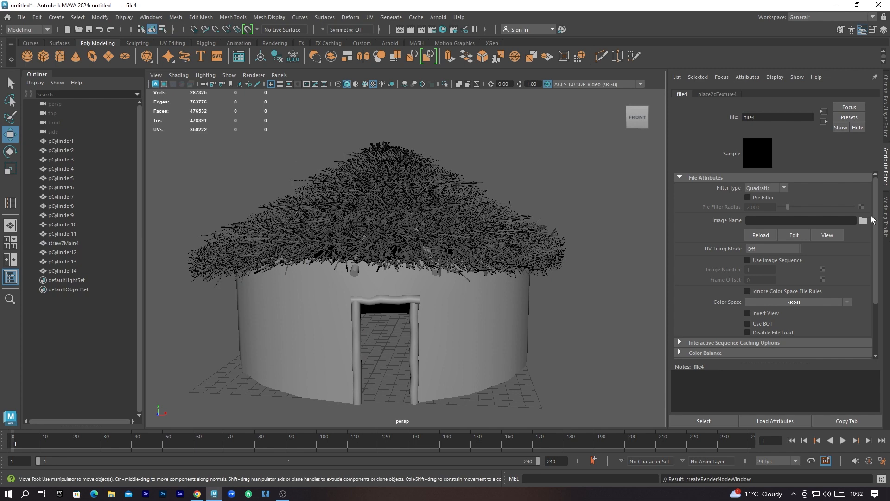
- Load the dry-grass sRGB_ACEScg.jpg.tx image from the Yoruba Village Hut project's sourceimages folder into the thatch's file texture
left_click(864, 221)
left_click(511, 118)
left_click(511, 118)
left_click(511, 118)
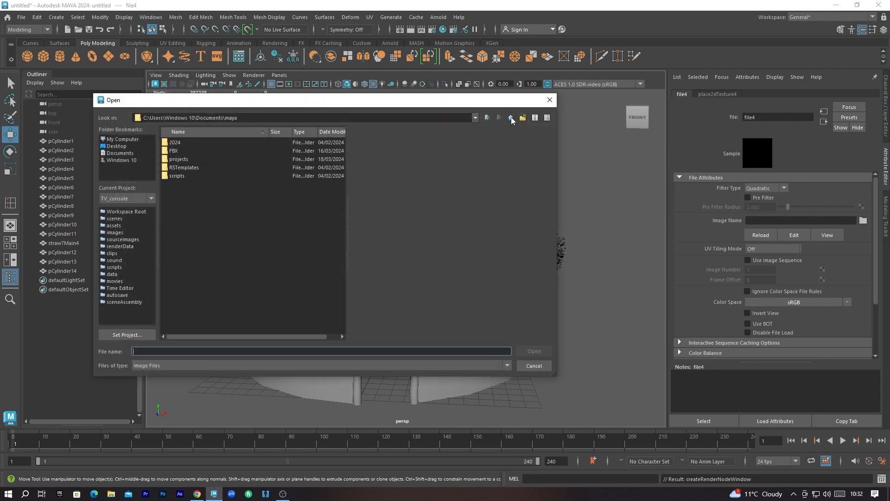
left_click(511, 118)
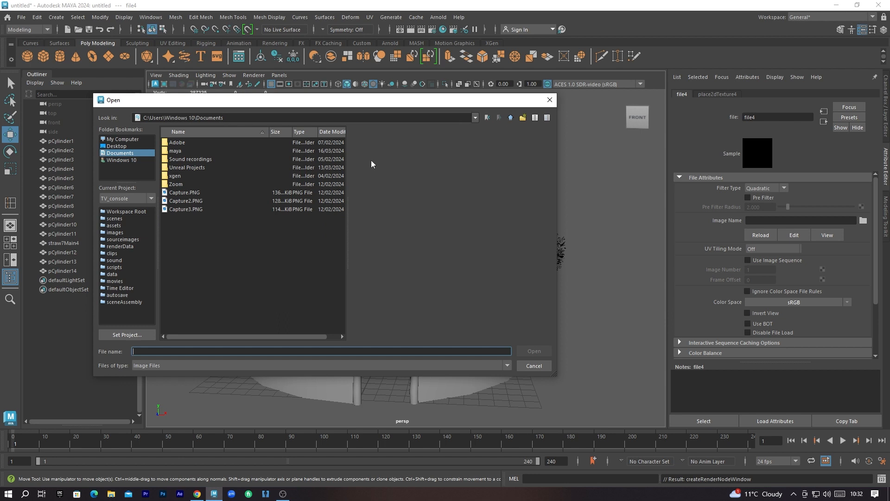
double_click(174, 152)
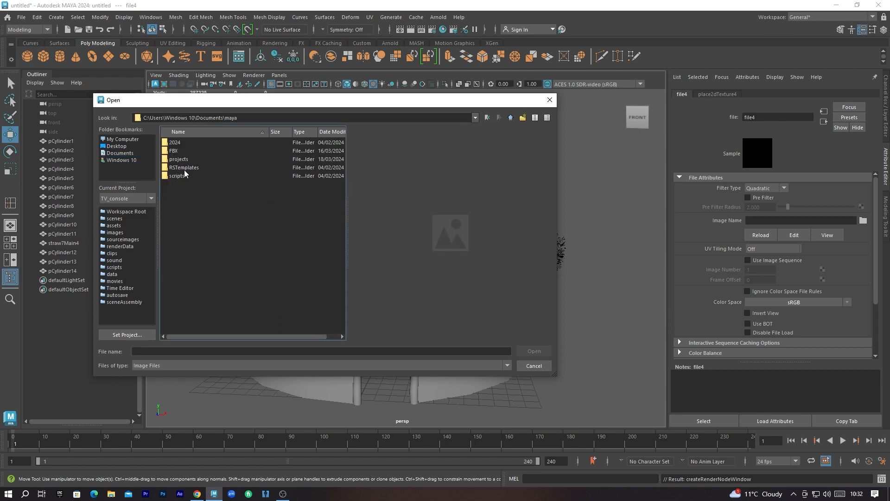
double_click(183, 167)
left_click(511, 117)
double_click(174, 159)
double_click(179, 167)
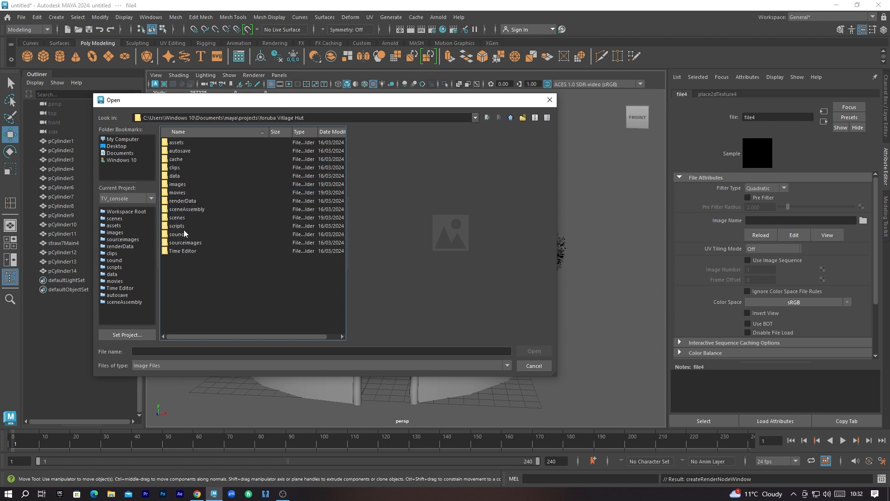
double_click(186, 242)
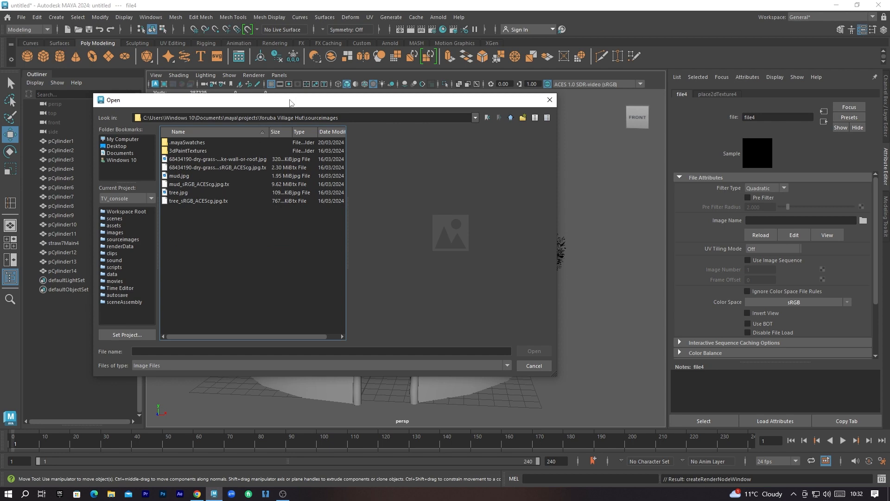
double_click(207, 167)
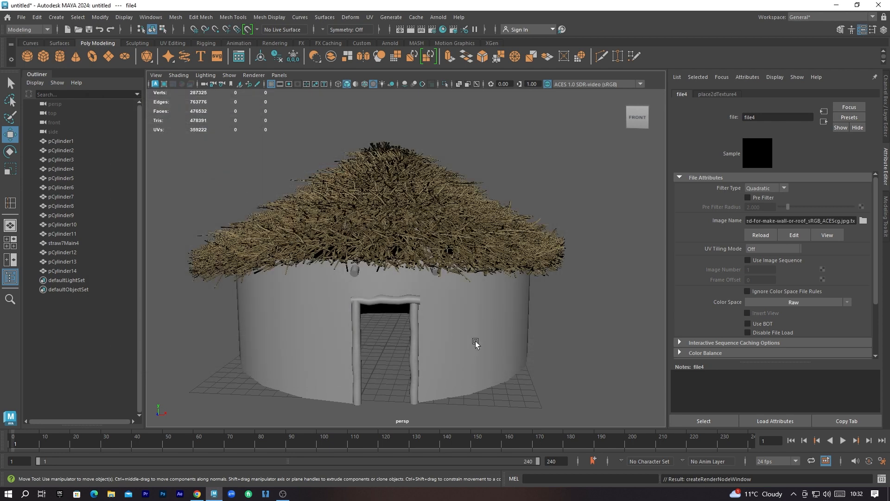
- Assign a new Arnold aiStandardSurface material to the round hut wall
middle_click_drag(494, 255, 504, 306, "alt")
left_click_drag(504, 306, 469, 309, "alt")
left_click(470, 308)
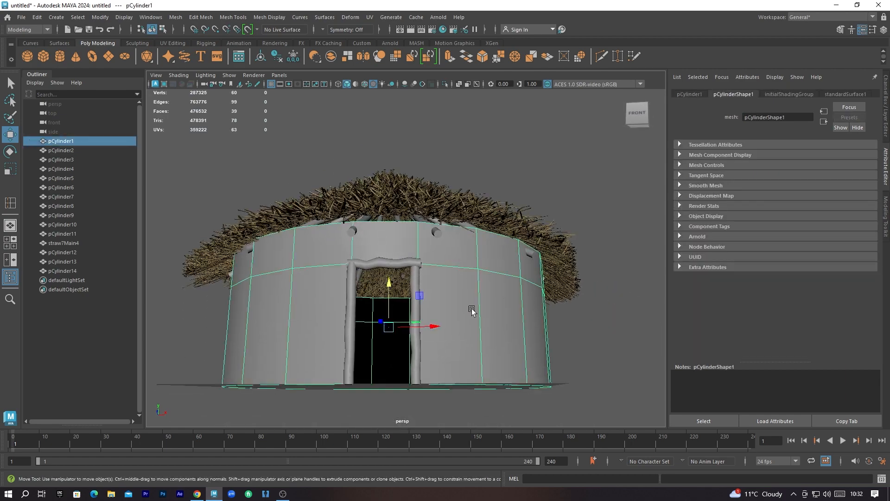
right_click(480, 222)
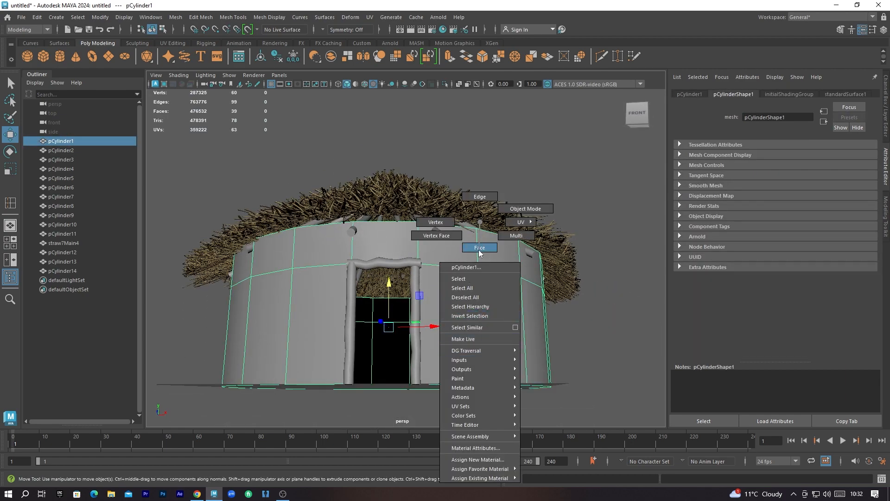
left_click(482, 459)
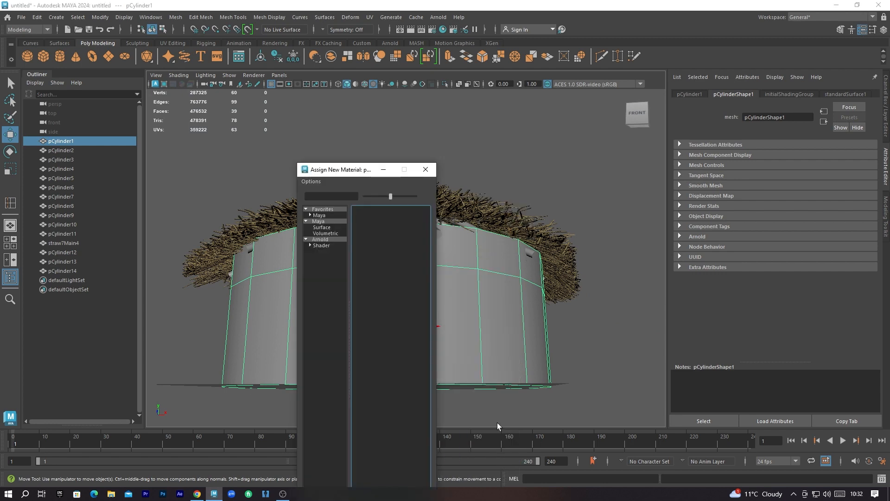
left_click(326, 240)
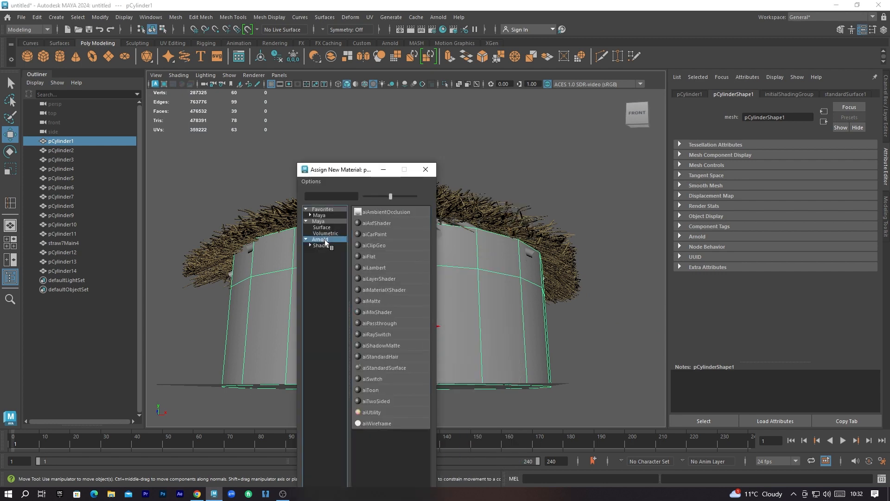
left_click(397, 367)
- Rename the hut wall's new material to "wall"
left_click(764, 118)
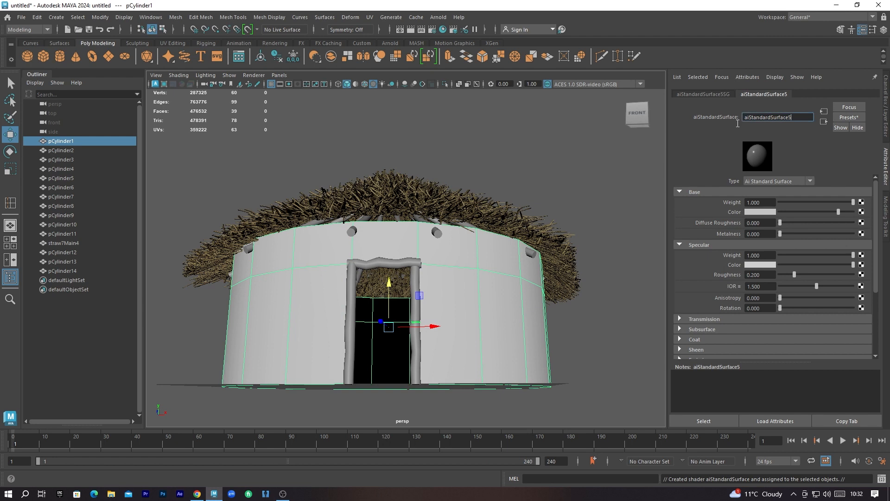
type("wall")
key("Return")
left_click_drag(806, 119, 627, 115)
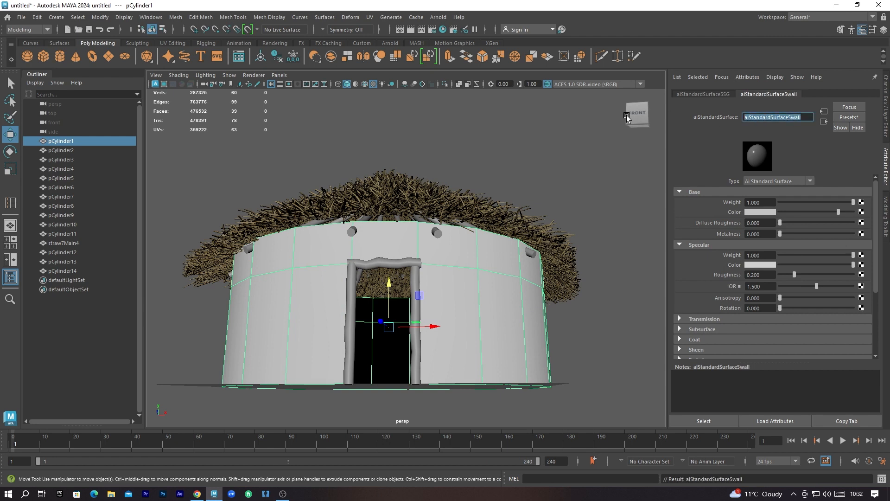
type("wall")
key("Return")
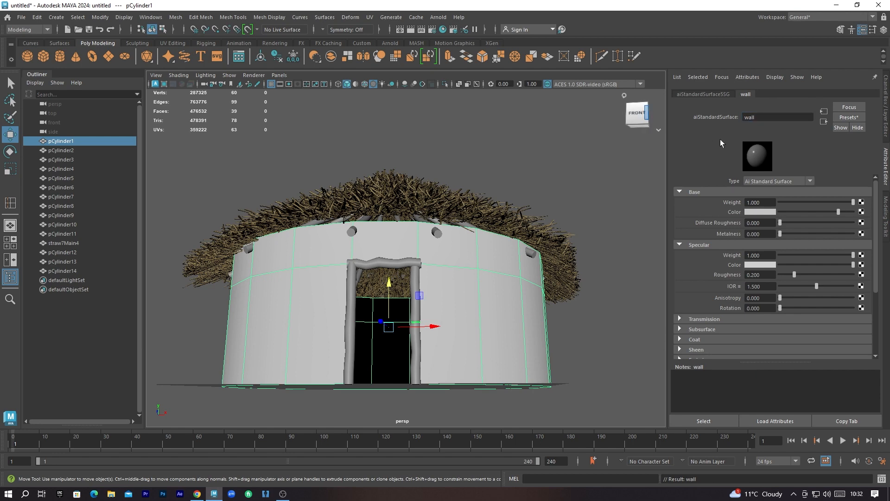
- Connect a File texture to the wall material's base color and load mud.jpg from the Yoruba Village Hut project's sourceimages folder
left_click(861, 212)
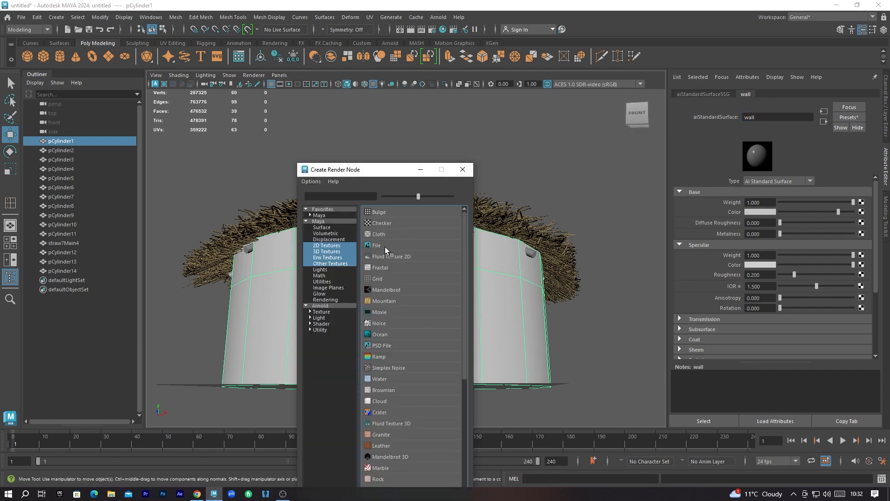
left_click(384, 246)
left_click(862, 220)
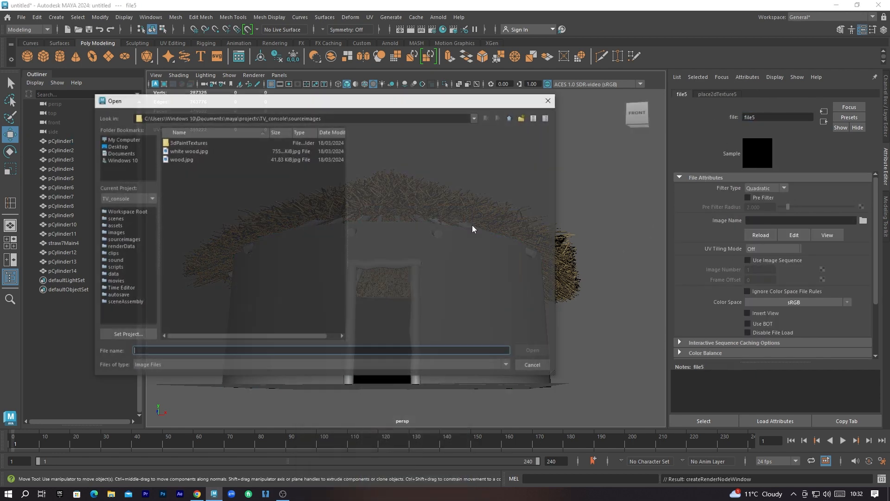
left_click(511, 119)
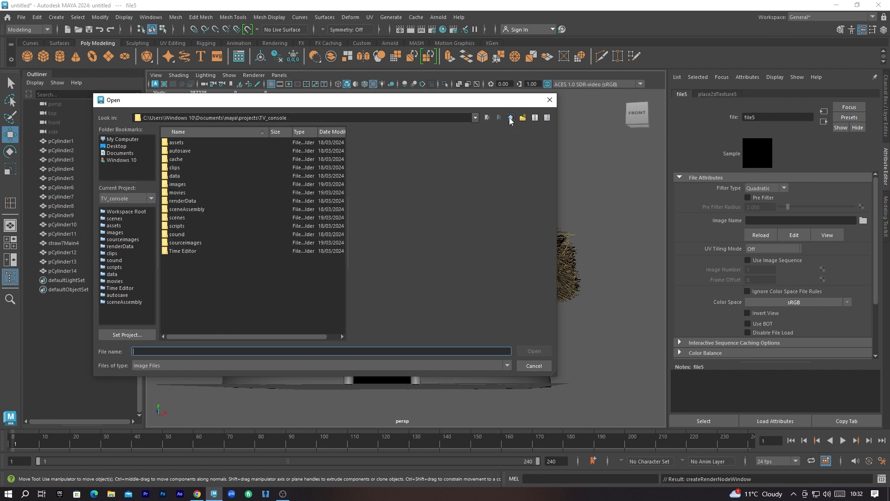
left_click(511, 119)
double_click(203, 167)
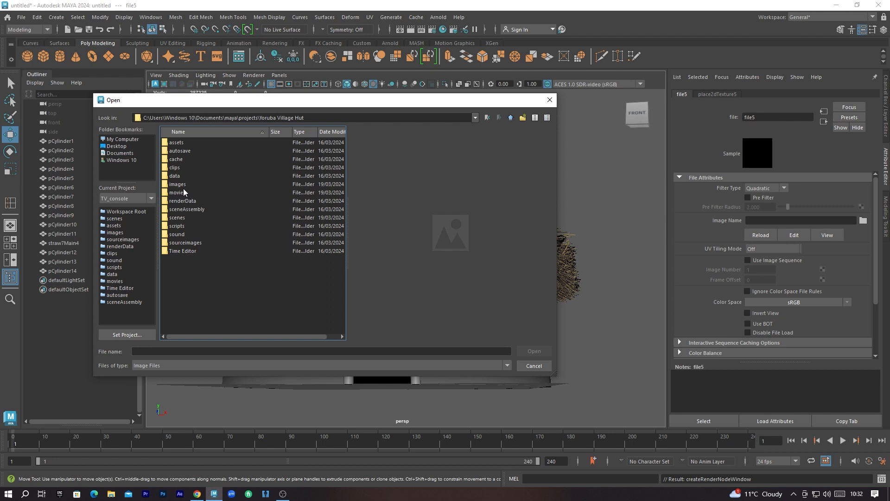
double_click(183, 243)
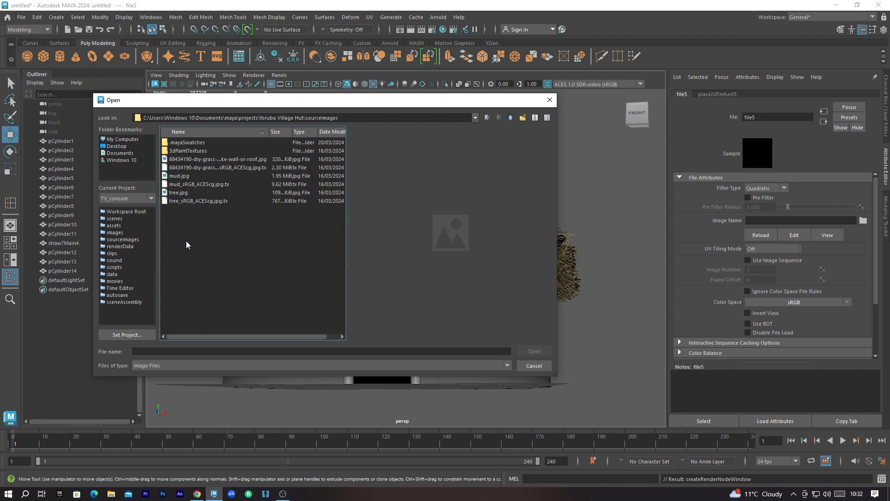
double_click(183, 177)
left_click_drag(483, 289, 494, 319, "alt")
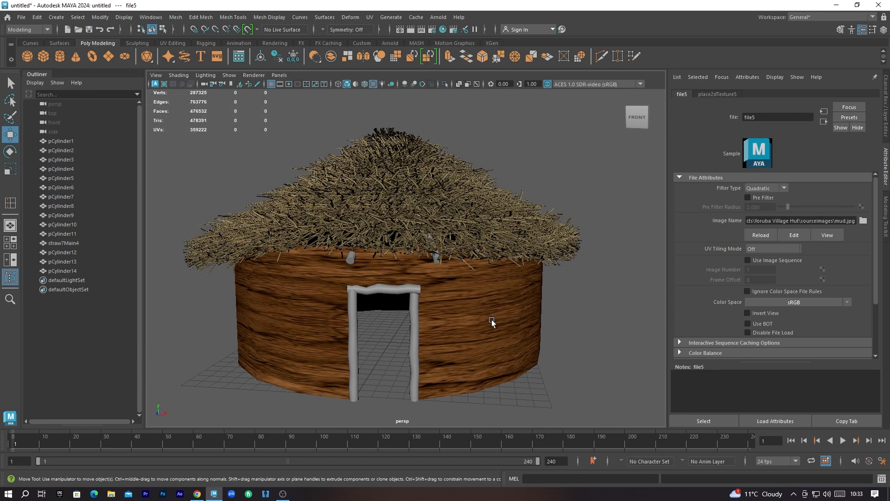
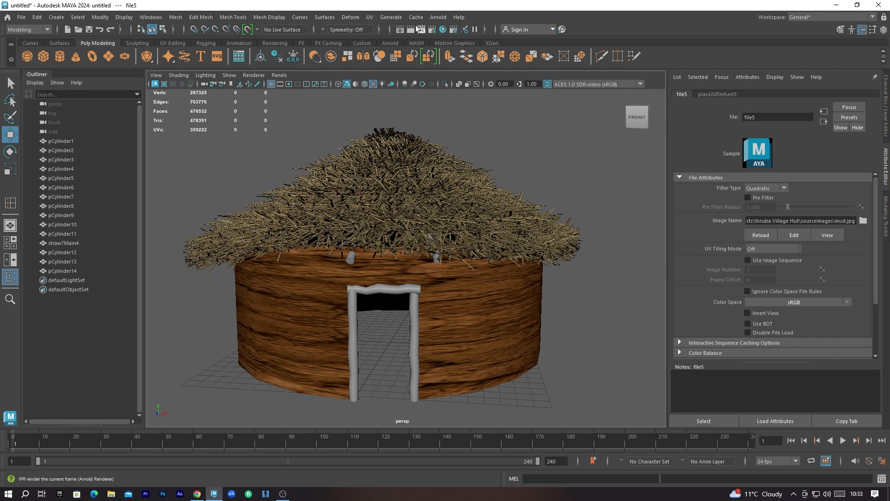
- Enlarge the wall's whole UV shell over the mud texture in the UV Editor, adjust its vertical scale, and close the editor
left_click(370, 17)
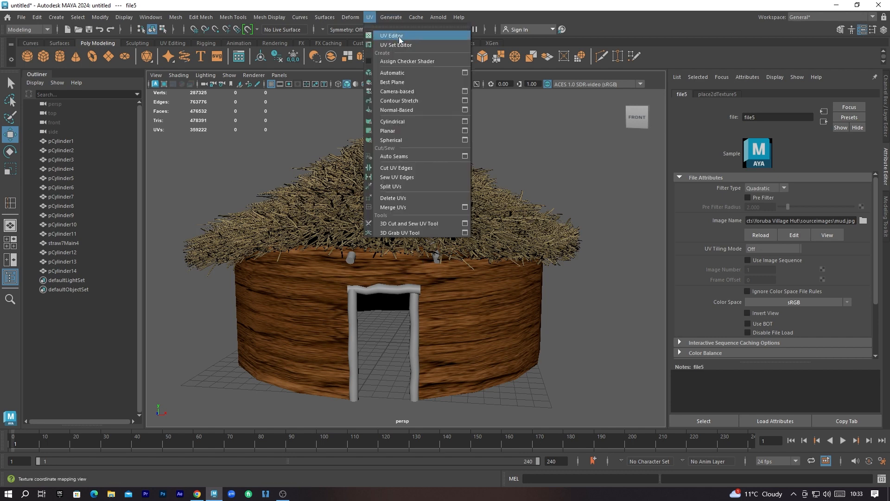
left_click(400, 40)
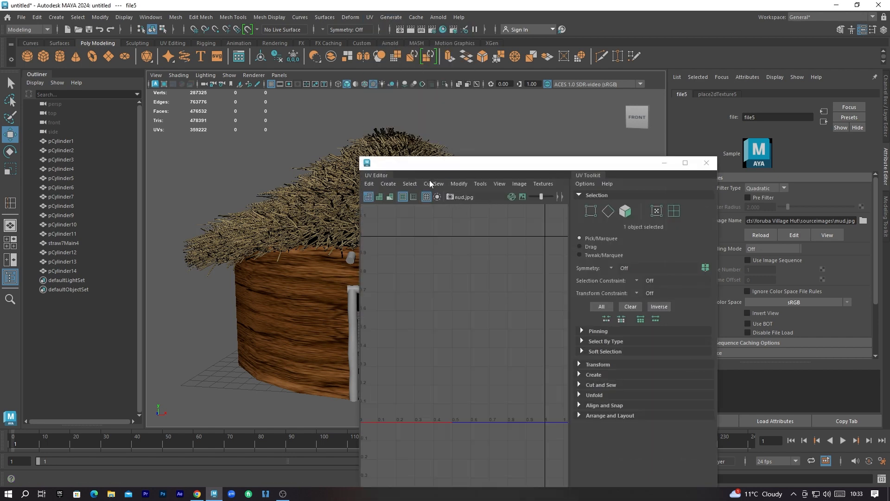
left_click(332, 294)
right_click_drag(454, 321, 415, 309)
left_click(452, 318)
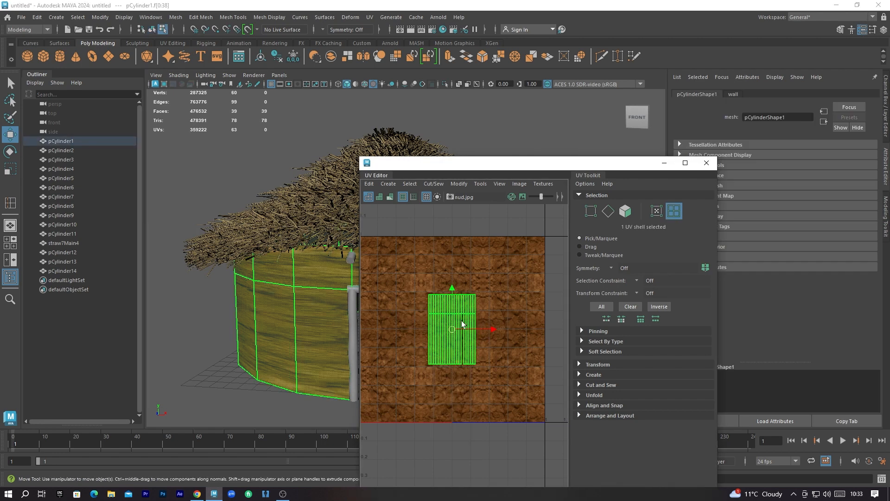
key("r")
left_click_drag(456, 328, 523, 328)
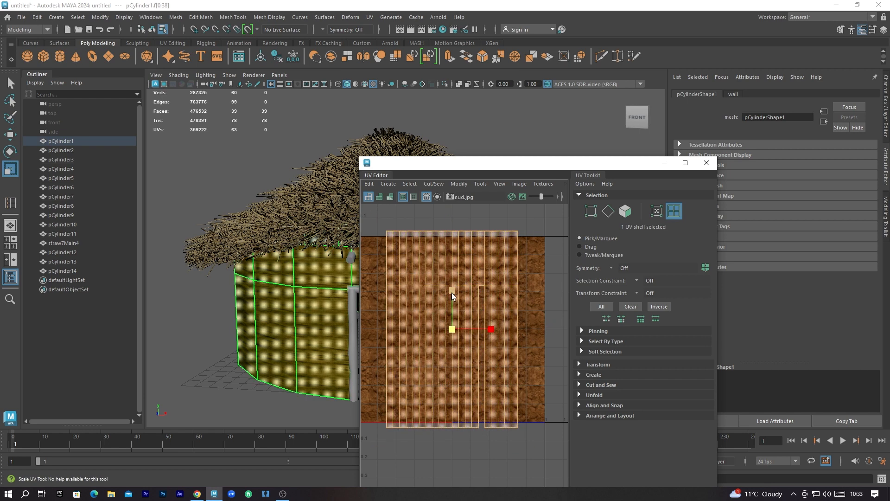
left_click_drag(453, 291, 476, 335)
left_click(707, 163)
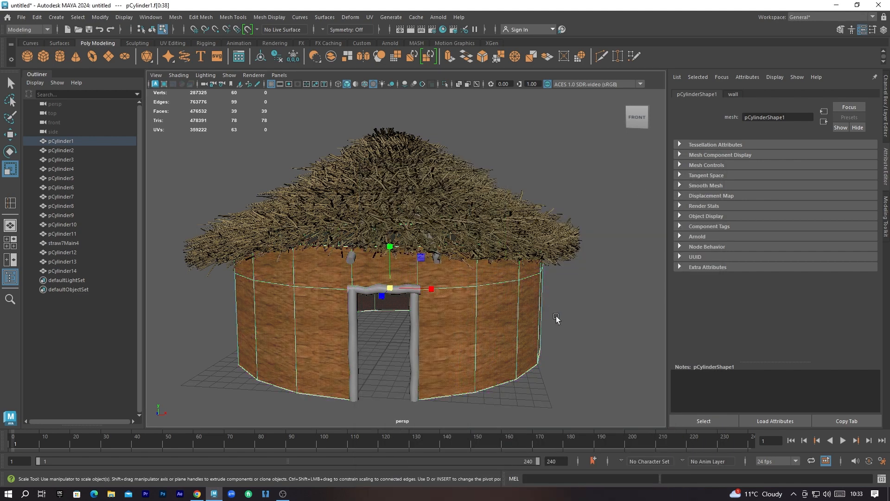
- Return the hut wall to object mode and clear the selection
left_click(571, 313)
right_click_drag(488, 307, 542, 206)
left_click(567, 219)
left_click_drag(570, 317, 520, 302, "alt")
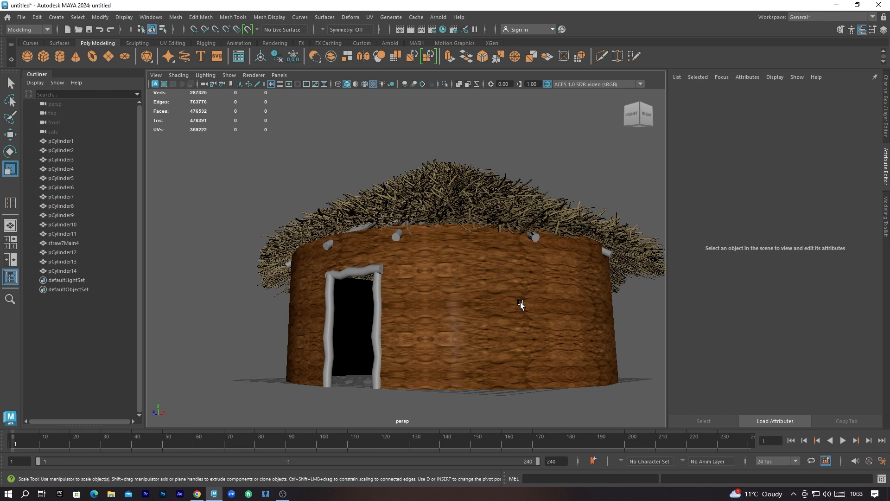
- Reduce the wall UV shell's height in the UV Editor, enlarge the whole shell uniformly over the mud texture, and return to object mode
left_click(520, 302)
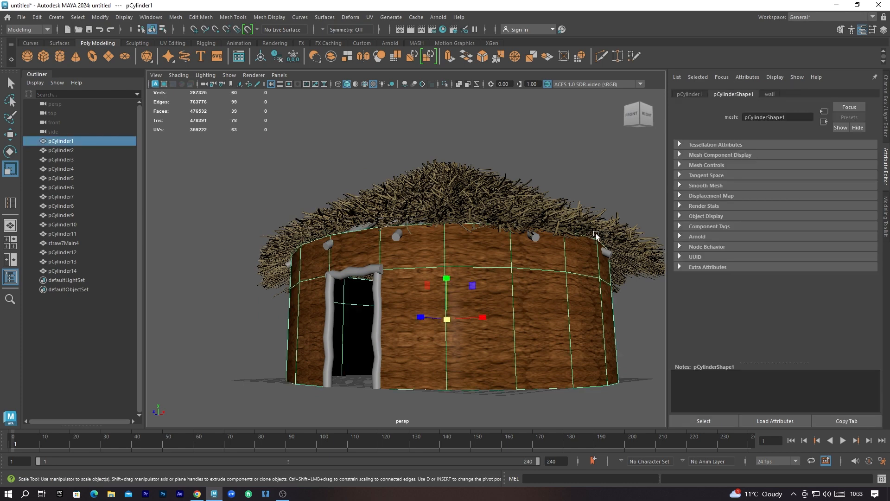
left_click(370, 17)
left_click(386, 36)
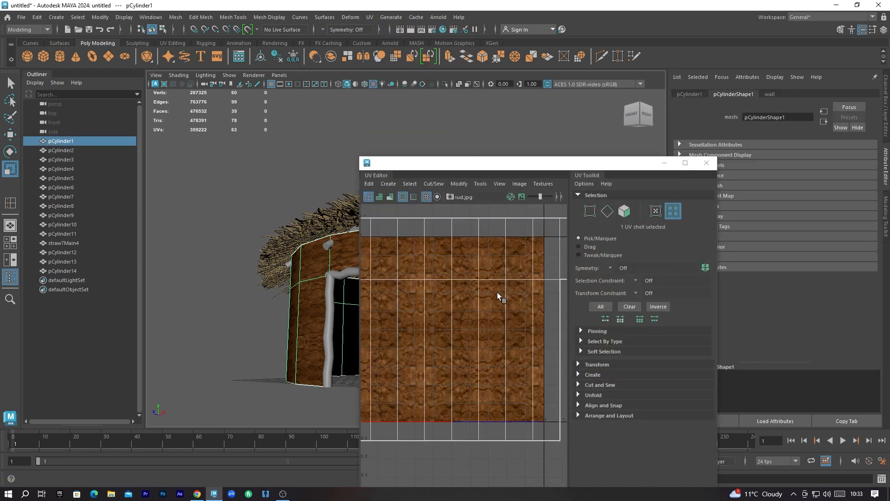
right_click_drag(490, 281, 454, 266)
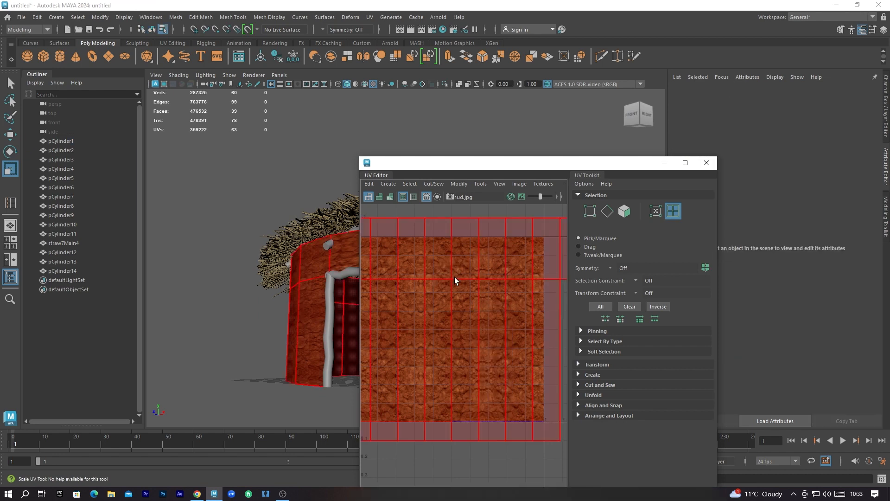
left_click(454, 279)
mouse_move(452, 293)
left_mouse_down()
mouse_move(453, 272)
mouse_move(452, 308)
mouse_move(453, 293)
left_mouse_up()
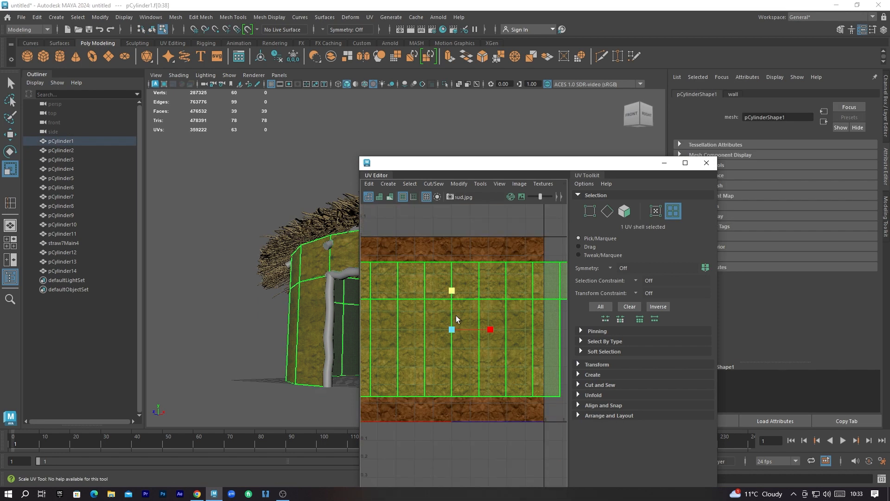
left_click_drag(453, 330, 513, 339)
left_click(306, 170)
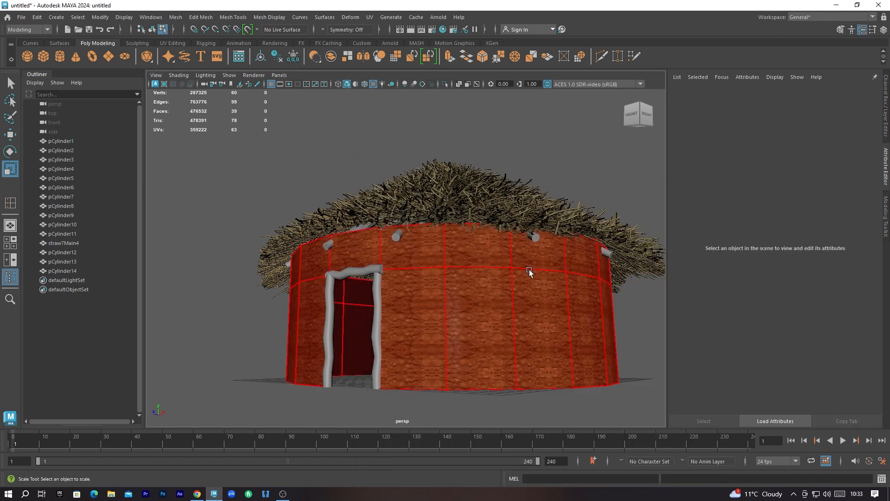
right_click_drag(480, 271, 526, 209)
left_click(569, 180)
- Set the specular weight of the hut wall's material to 0
left_click_drag(564, 283, 509, 293, "alt")
left_click(509, 293)
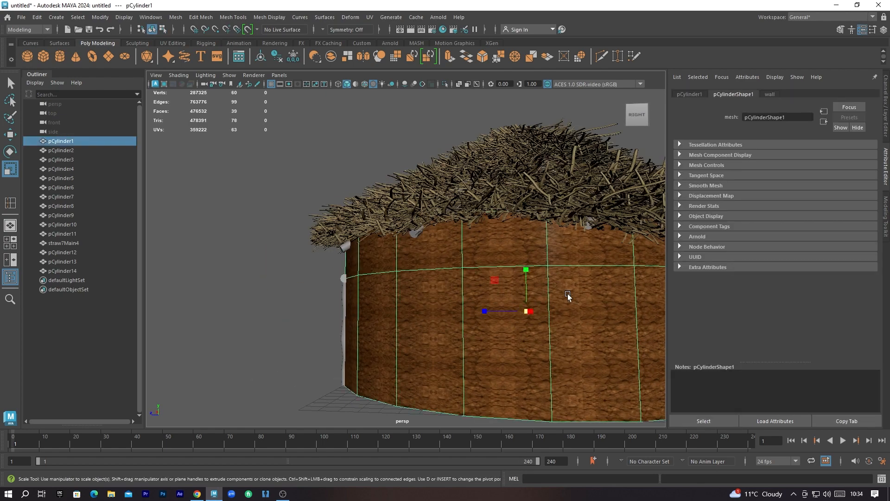
left_click(770, 94)
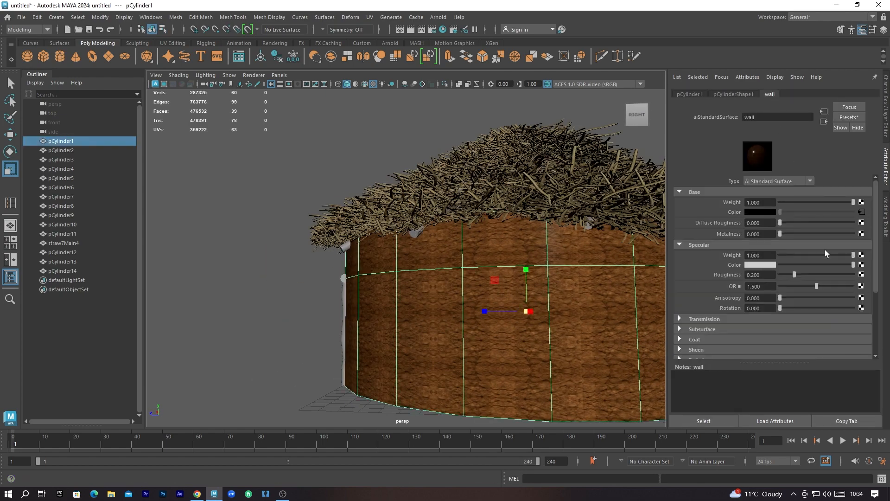
left_click_drag(843, 255, 678, 290)
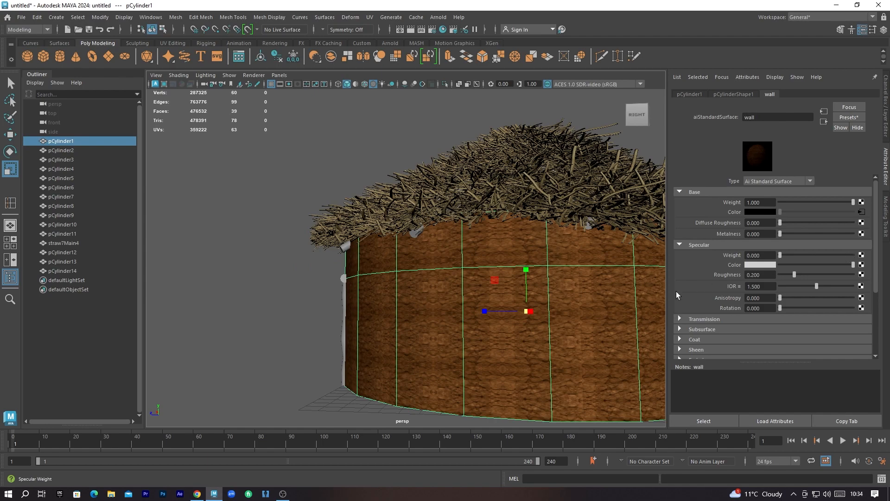
- Assign a new Arnold aiStandardSurface material to the doorway's right-hand post and rename the material "trees"
left_click_drag(338, 288, 427, 286, "alt")
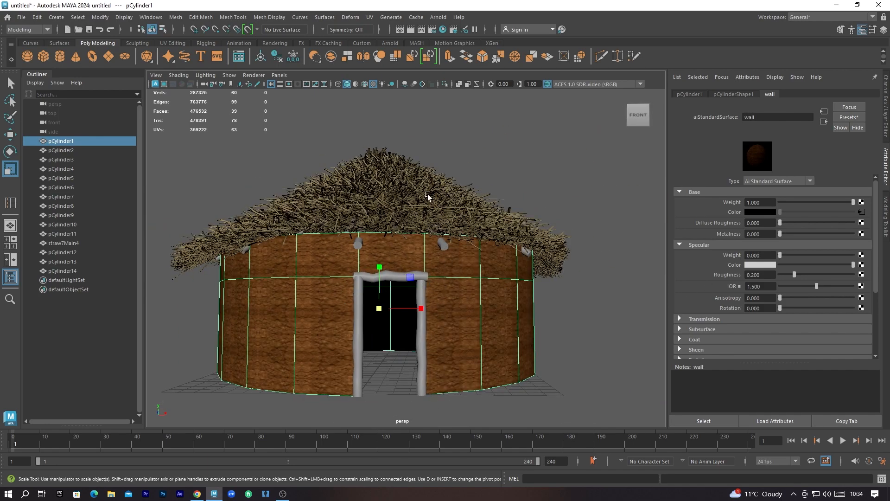
left_click(422, 325)
right_click(421, 335)
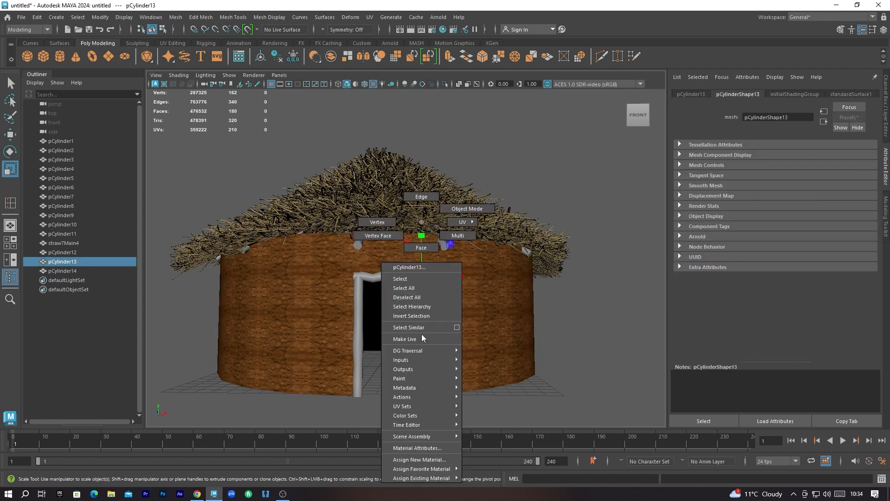
left_click(439, 459)
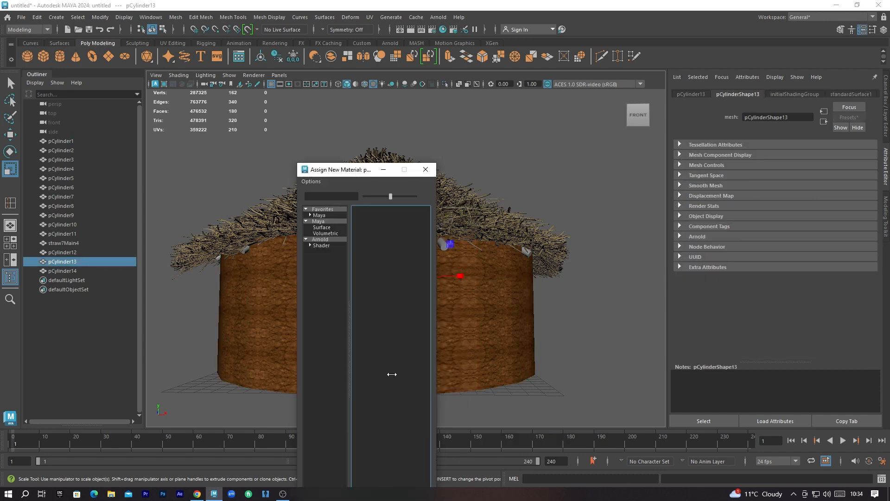
left_click(320, 239)
left_click(396, 369)
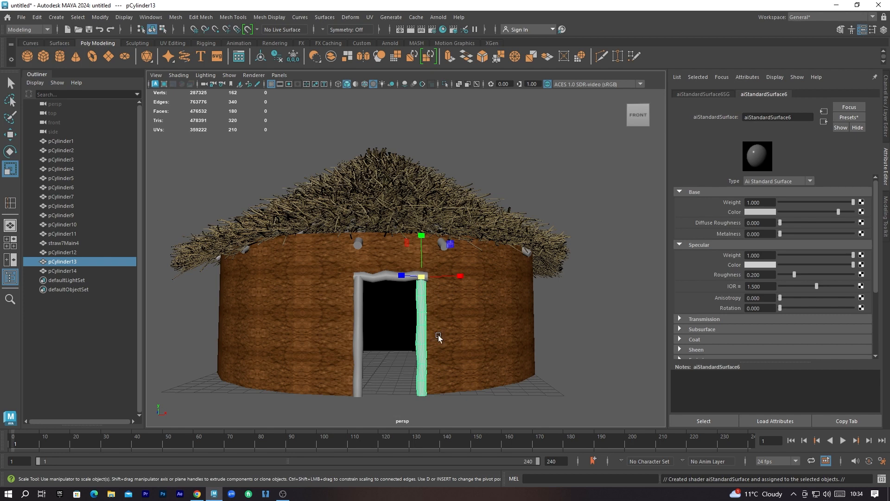
left_click(796, 117)
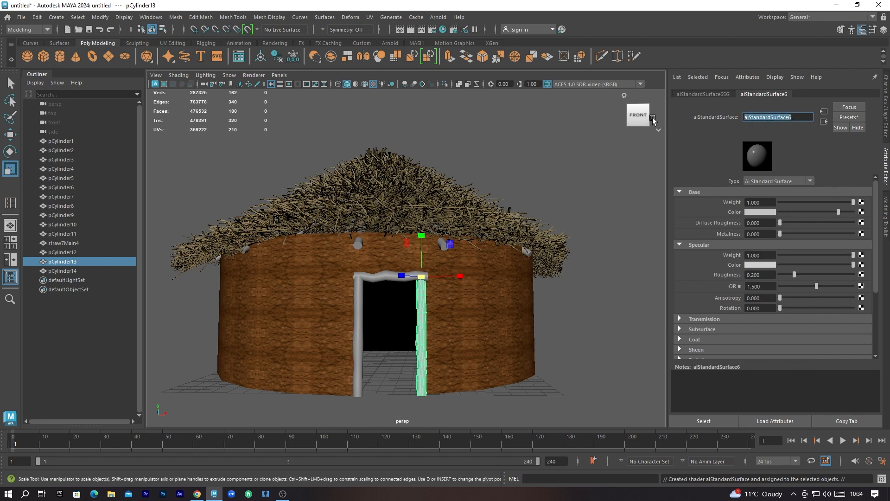
type("trees")
key("Return")
- Connect a File texture to the trees material's base color and load tree.jpg from the Yoruba Village Hut project's sourceimages folder
left_click(862, 212)
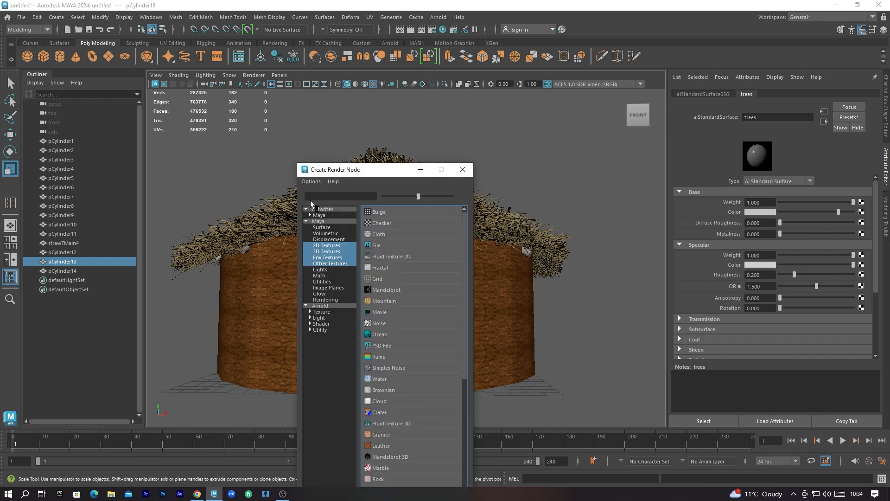
left_click(377, 244)
left_click(863, 221)
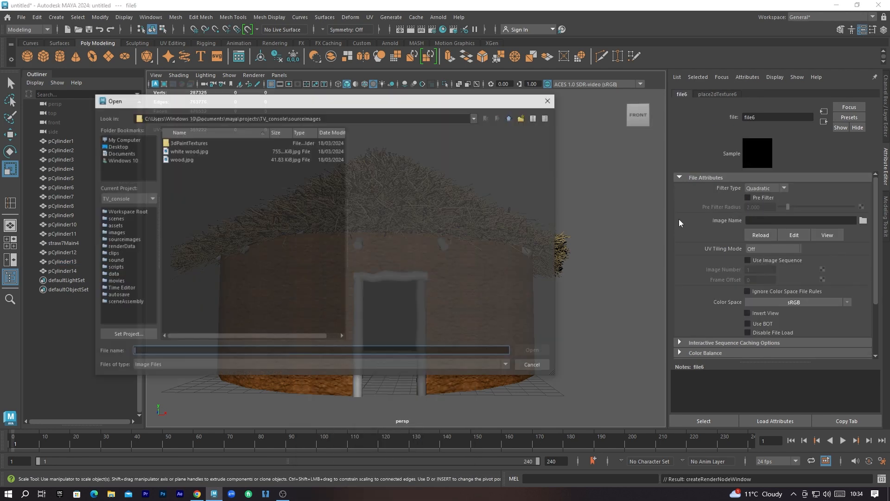
left_click(511, 118)
left_click(511, 117)
double_click(235, 169)
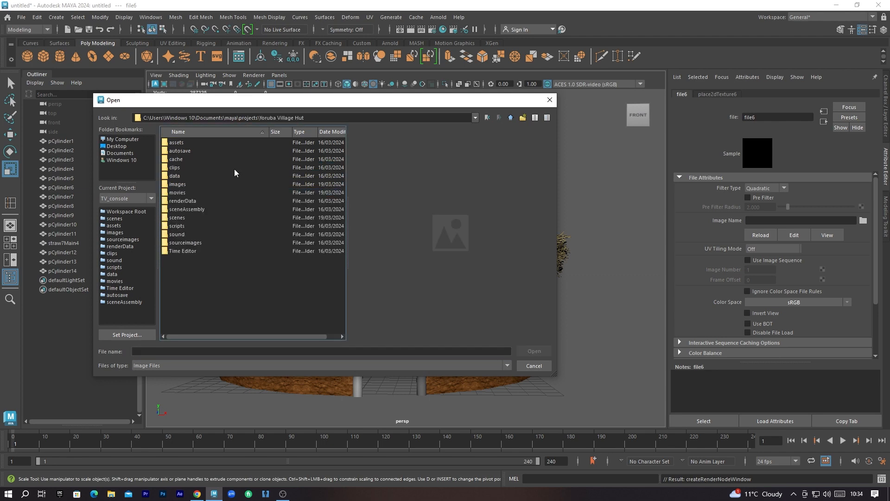
double_click(185, 243)
double_click(180, 193)
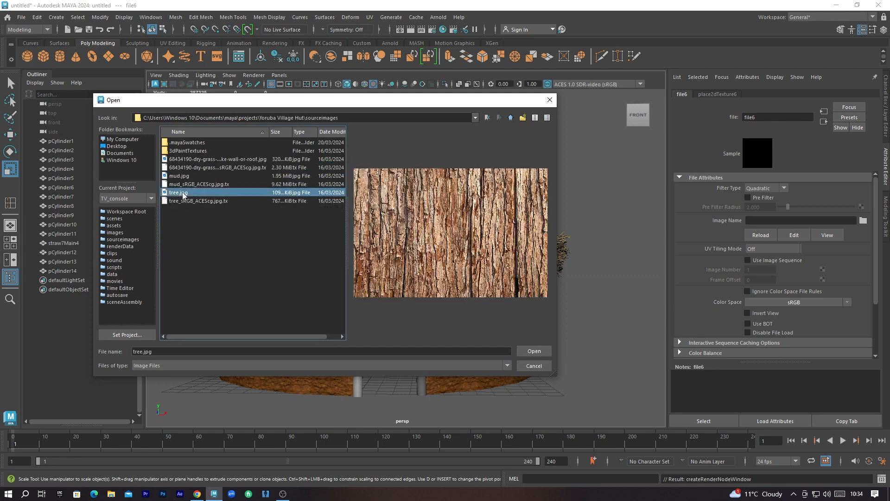
- Stretch the right-hand doorpost's side UV shell vertically over the bark texture in the UV Editor and return the post to object mode
scroll(423, 332, "up", 3)
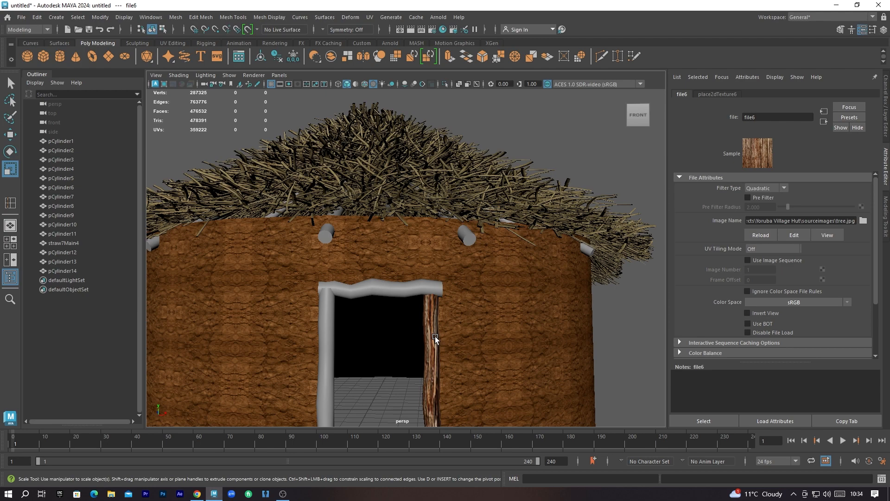
left_click(435, 336)
left_click(370, 17)
left_click(394, 42)
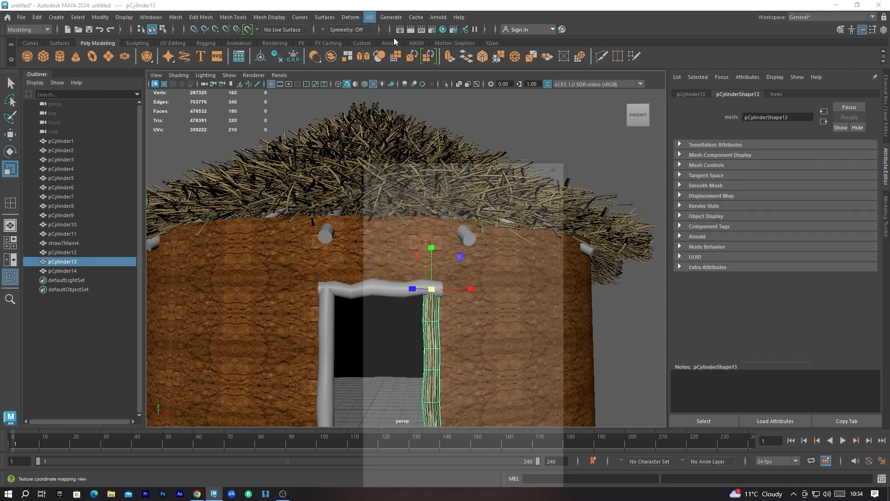
right_click_drag(449, 310, 437, 308)
left_click(452, 308)
key("r")
left_click_drag(452, 291, 623, 133)
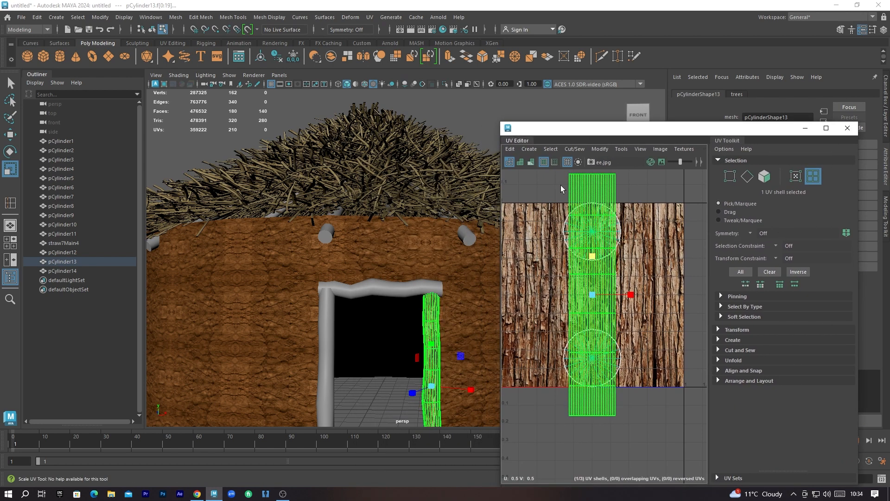
left_click_drag(593, 256, 593, 249)
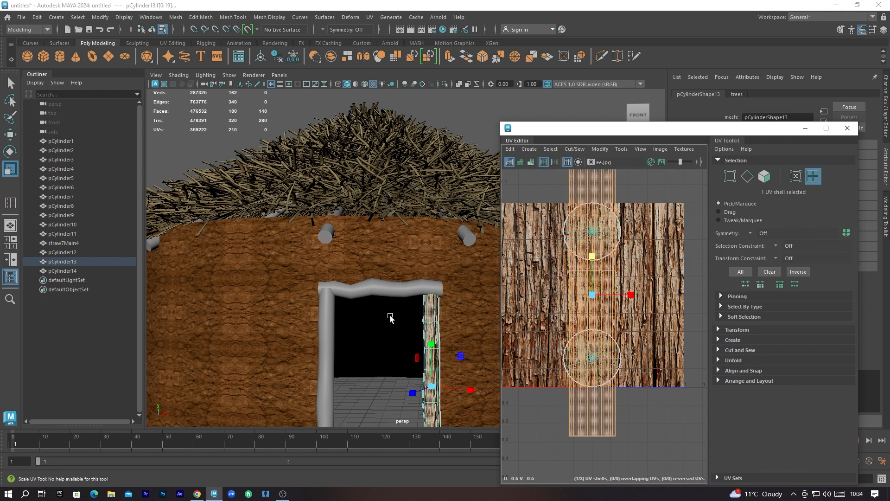
right_click_drag(418, 318, 458, 209)
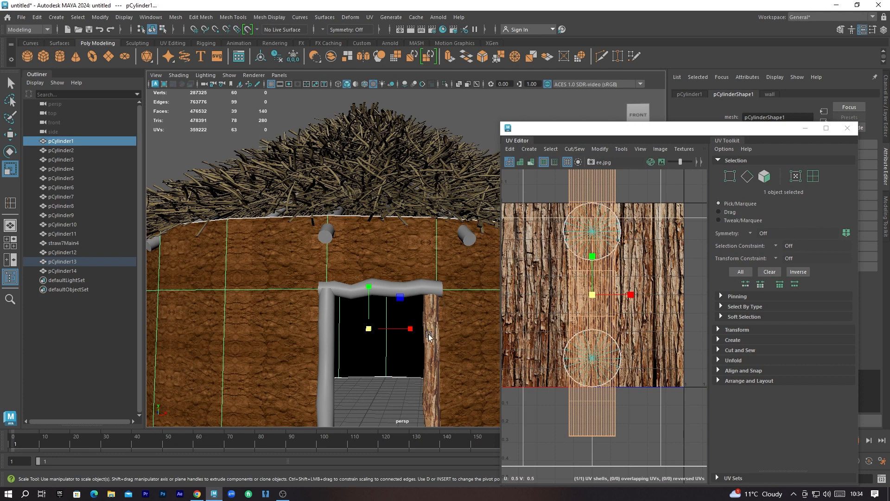
left_click(456, 328)
- Shorten the right-hand doorpost's side UV shell to about the bark texture's height, return to object mode and clear the selection
scroll(436, 345, "up", 2)
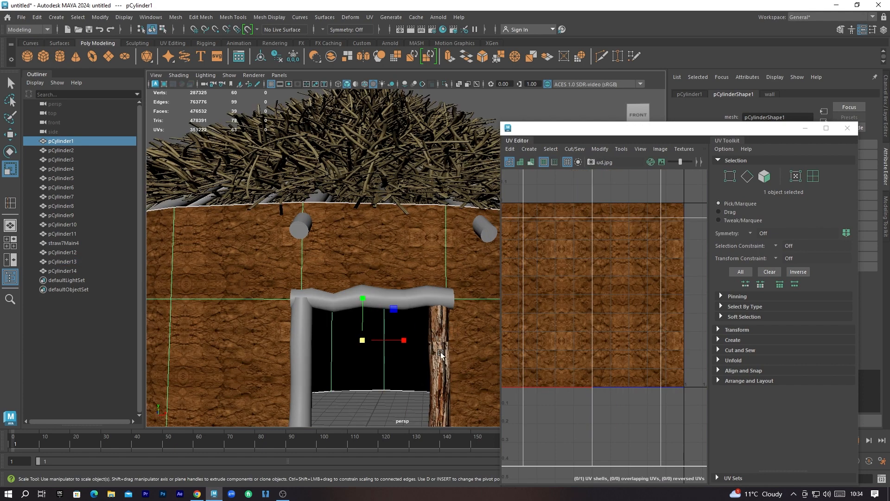
scroll(437, 353, "up", 2)
left_click_drag(478, 385, 343, 240, "alt")
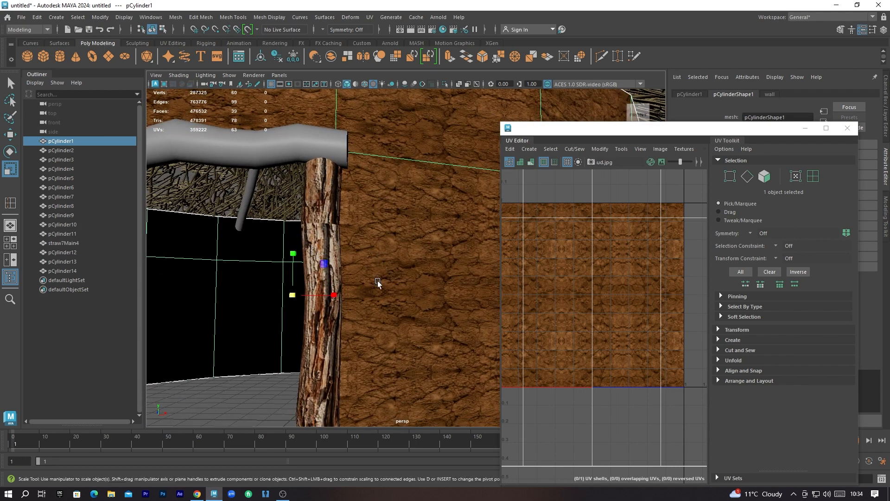
left_click_drag(383, 317, 473, 246, "alt")
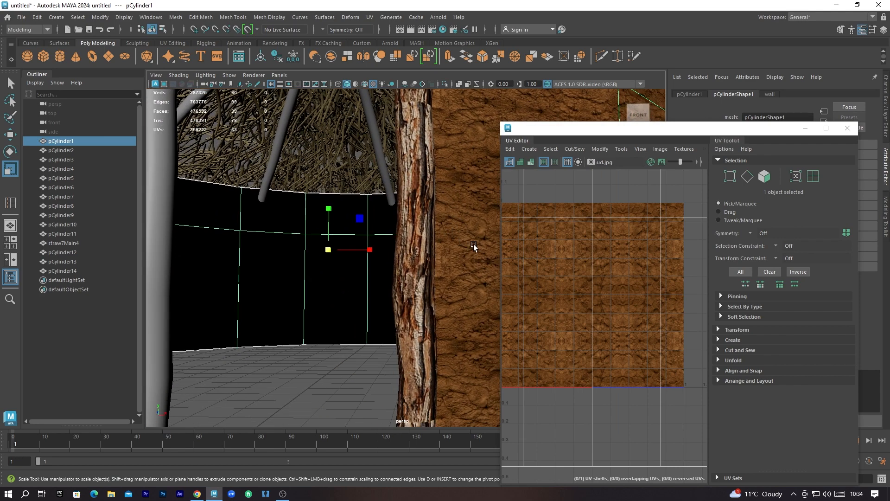
left_click_drag(440, 412, 441, 273, "alt")
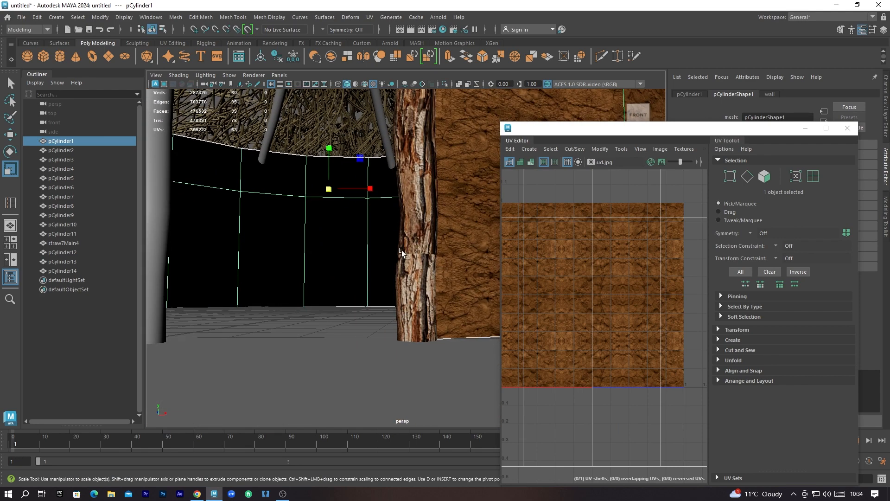
left_click(418, 240)
right_click(420, 222)
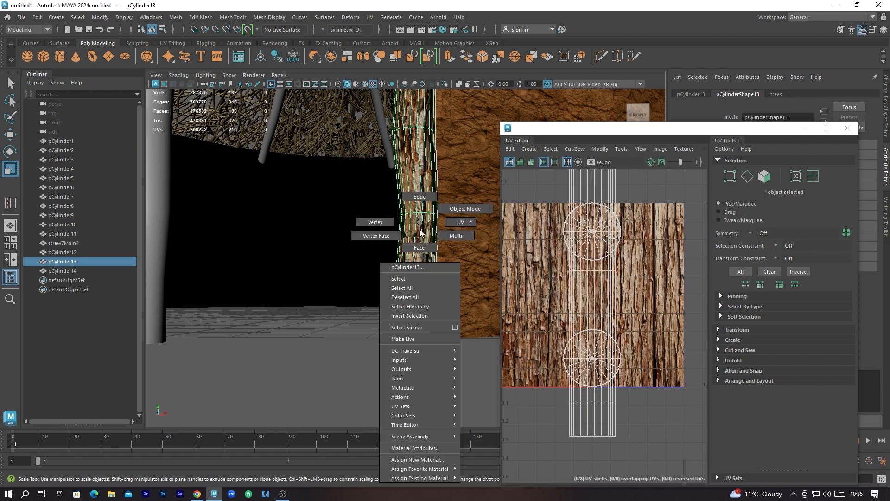
left_click(461, 221)
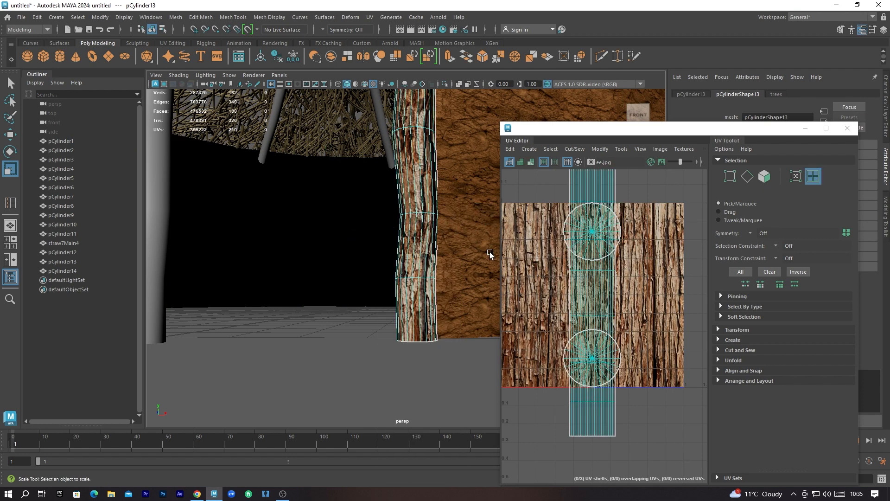
left_click(591, 279)
left_click_drag(591, 261, 593, 274)
right_click_drag(416, 260, 458, 209)
left_click(448, 366)
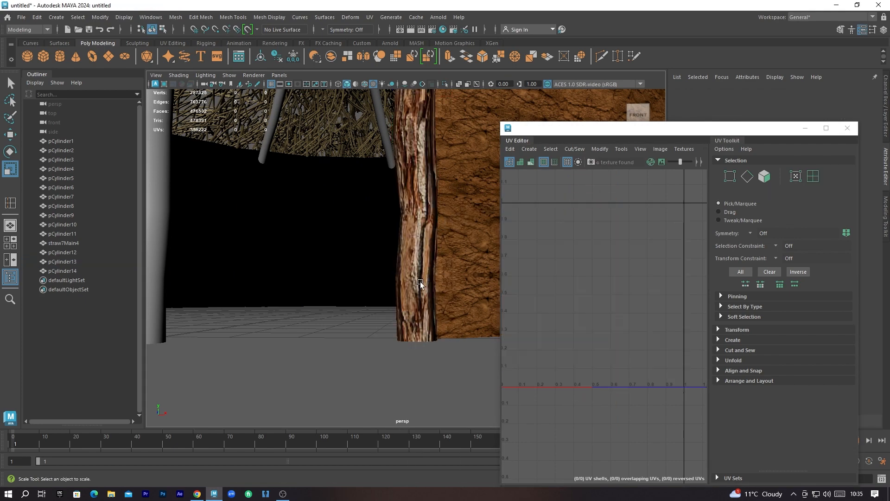
- Assign the existing straw material aiStandardSurface4 to the doorway's left-hand post
scroll(420, 283, "down", 5)
scroll(439, 299, "down", 2)
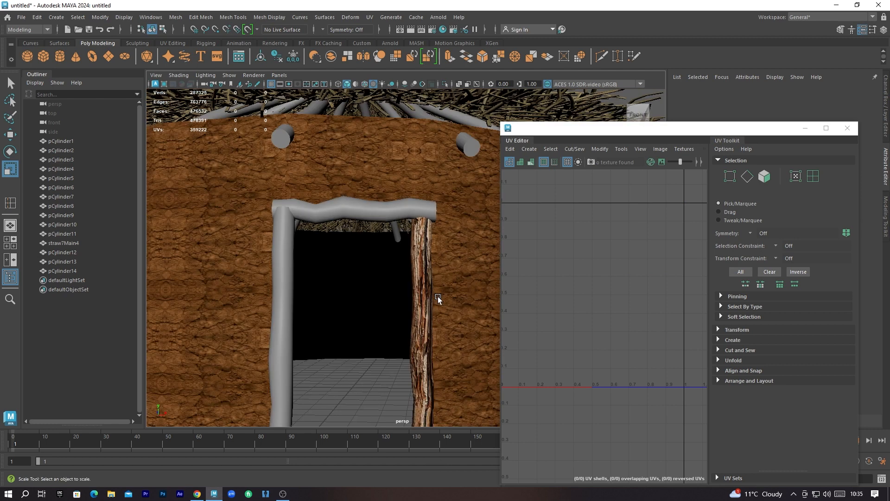
left_click(417, 269)
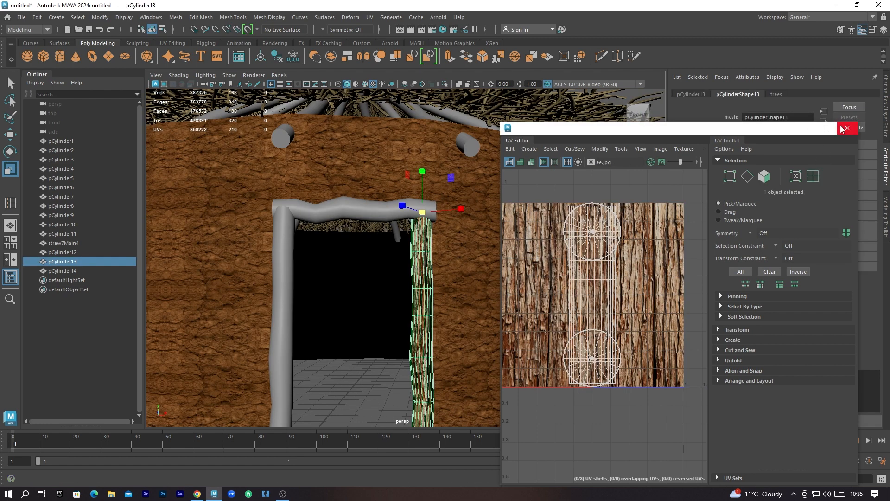
left_click(292, 250)
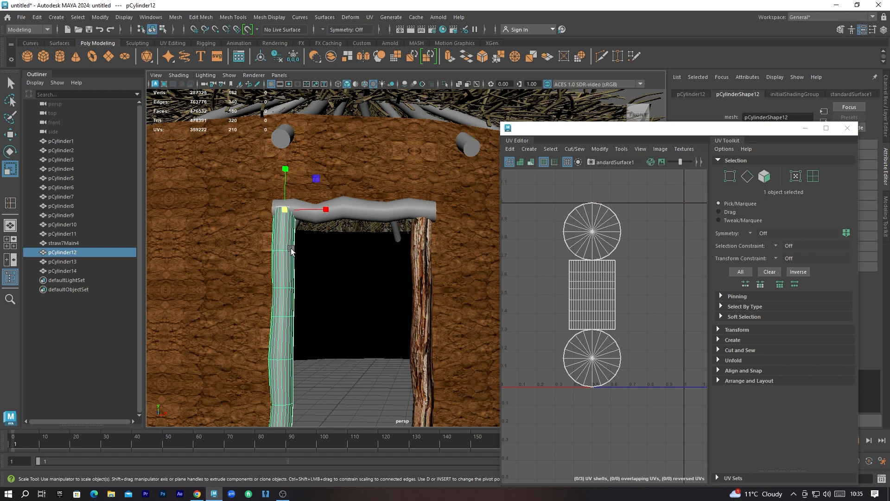
right_click_drag(290, 222, 375, 430)
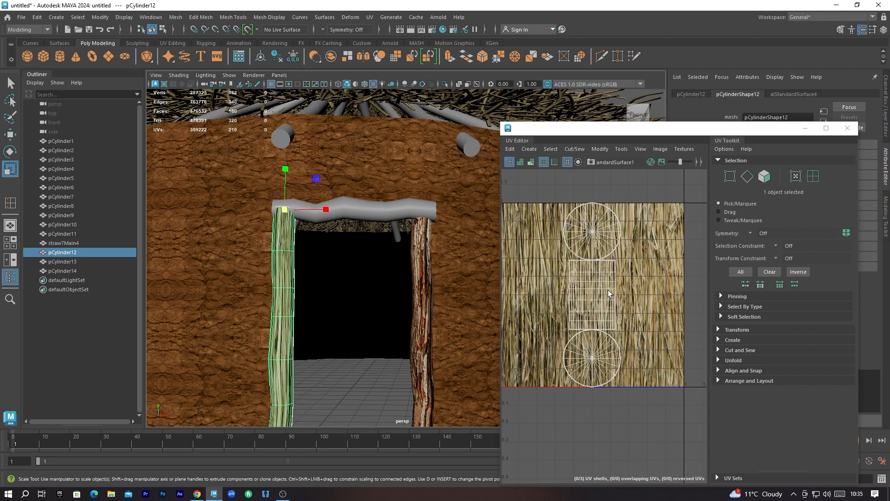
- Assign the existing straw material aiStandardSurface4 to the doorway's lintel pole
left_click(380, 212)
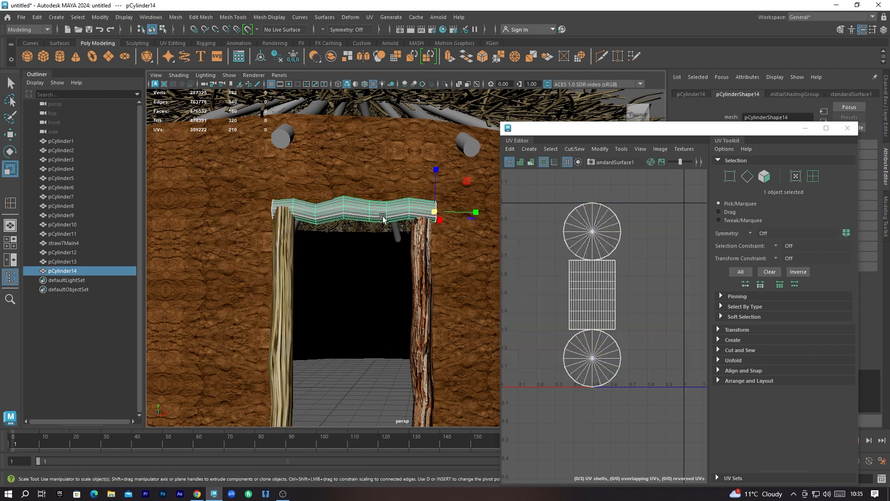
right_click_drag(366, 211, 404, 200)
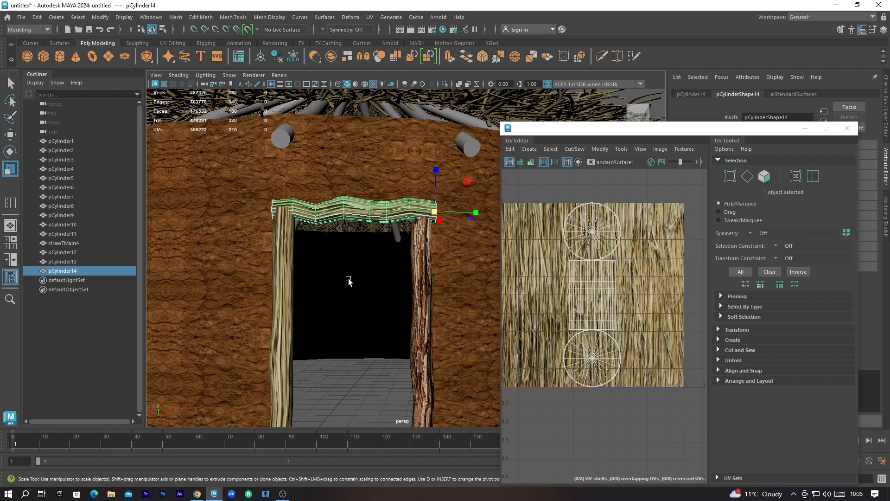
- Select all ten roof poles, pCylinder2 to pCylinder11, and assign the straw material aiStandardSurface4 to them
left_click_drag(348, 279, 365, 272, "alt")
left_click(375, 297)
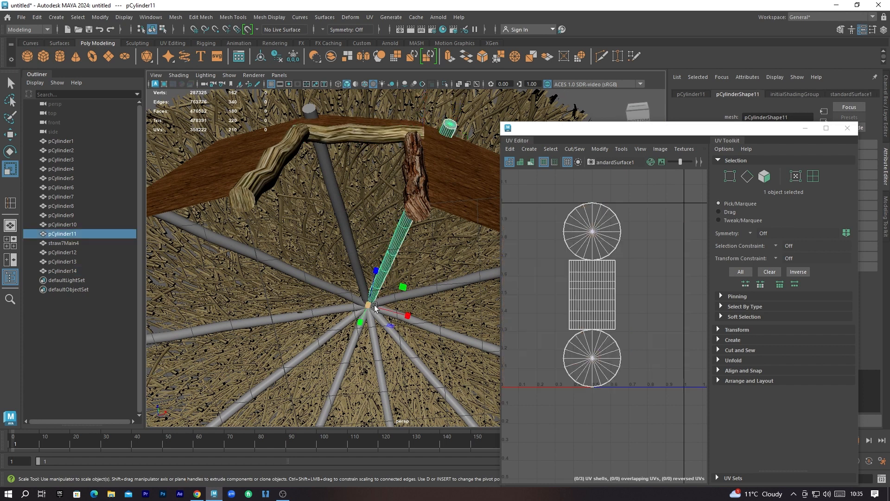
left_click(353, 257, "shift")
left_click(314, 281, "shift")
left_click(312, 328, "shift")
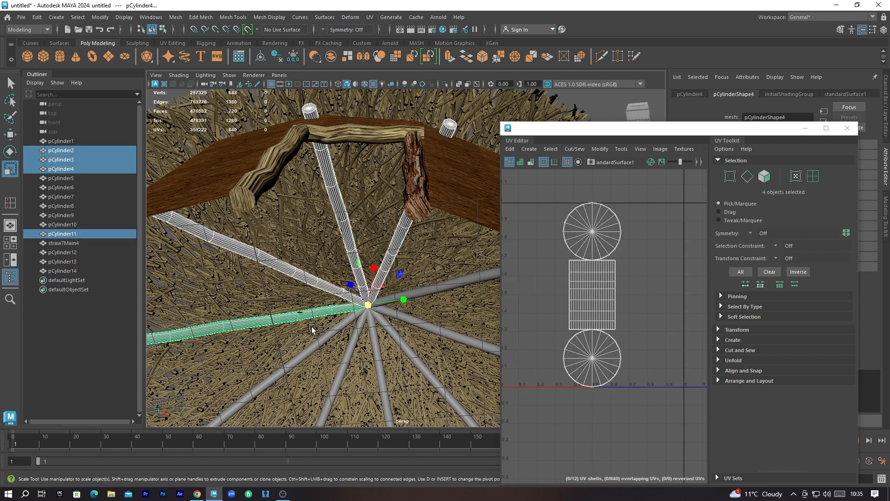
left_click(321, 346, "shift")
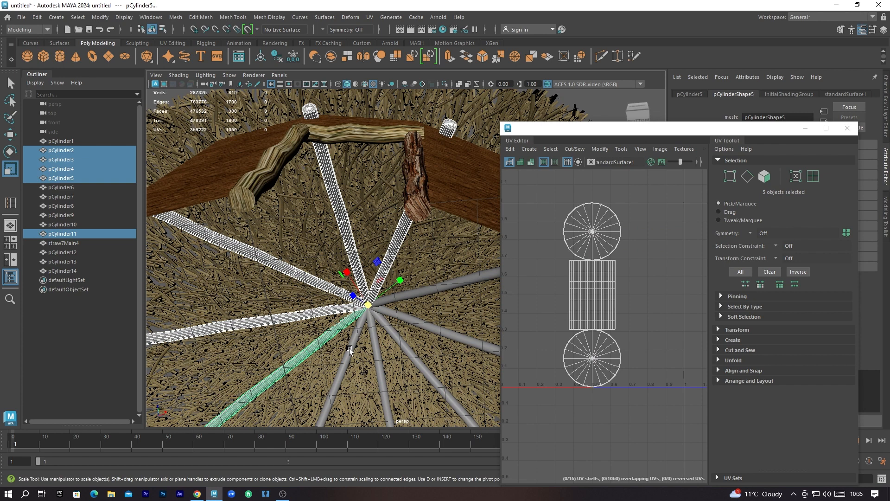
left_click(350, 351, "shift")
left_click(372, 348, "shift")
left_click(404, 340, "shift")
left_click(422, 325, "shift")
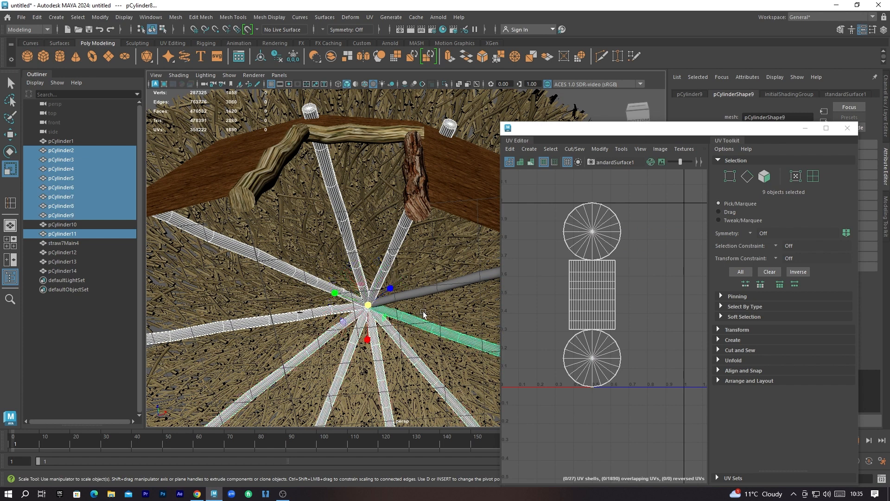
left_click(425, 290, "shift")
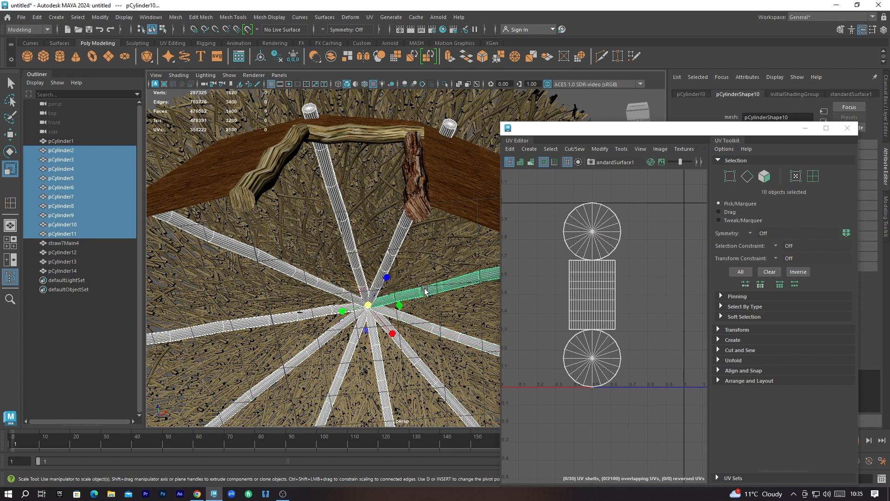
left_click(400, 340)
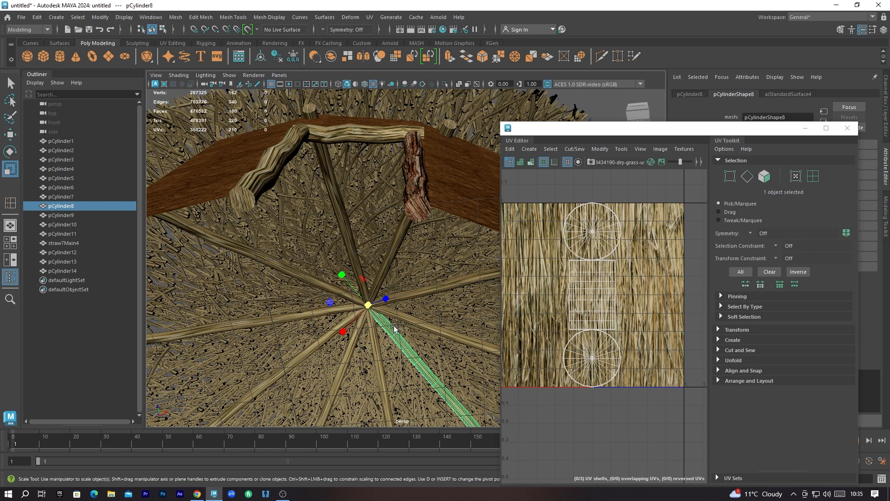
- Assign the trees material to the doorway's lintel and left-hand post
left_click(350, 139)
right_click_drag(380, 135, 443, 392)
right_click_drag(330, 141, 393, 401)
left_click(283, 163)
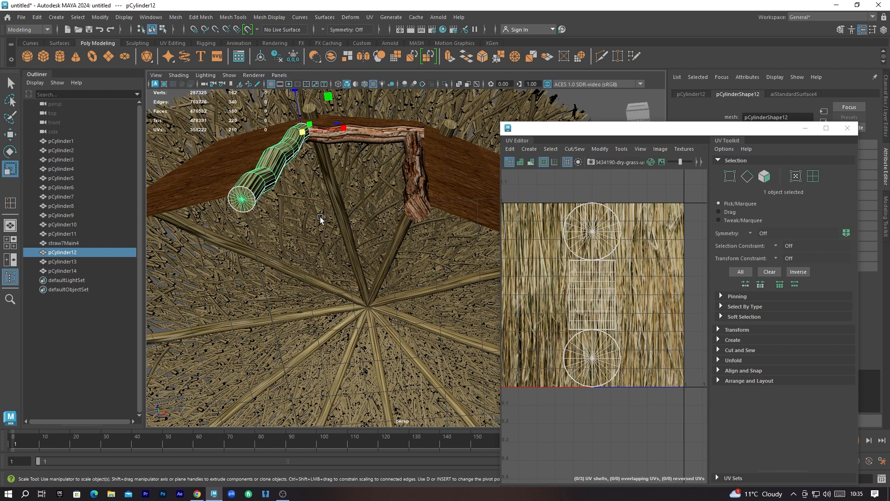
- Assign the trees material to all ten roof poles, pCylinder2 to pCylinder11
left_click(359, 274)
left_click(388, 260, "shift")
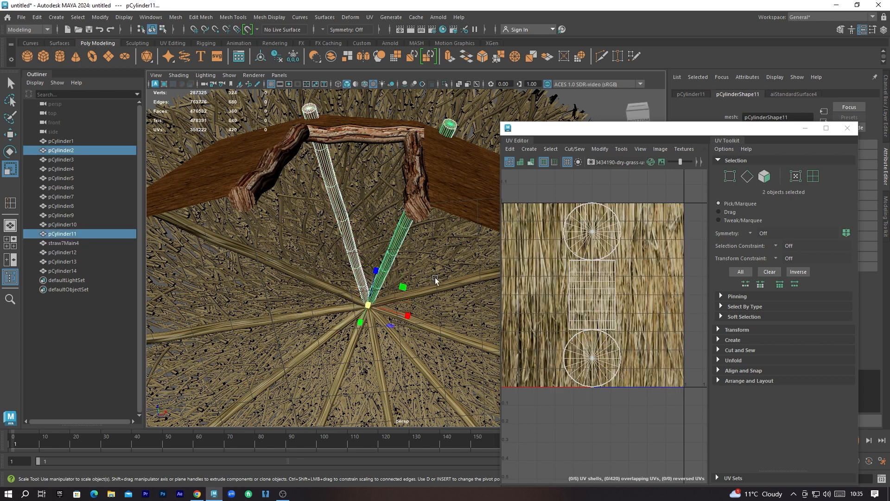
left_click(444, 284, "shift")
left_click(439, 342, "shift")
left_click(420, 367, "shift")
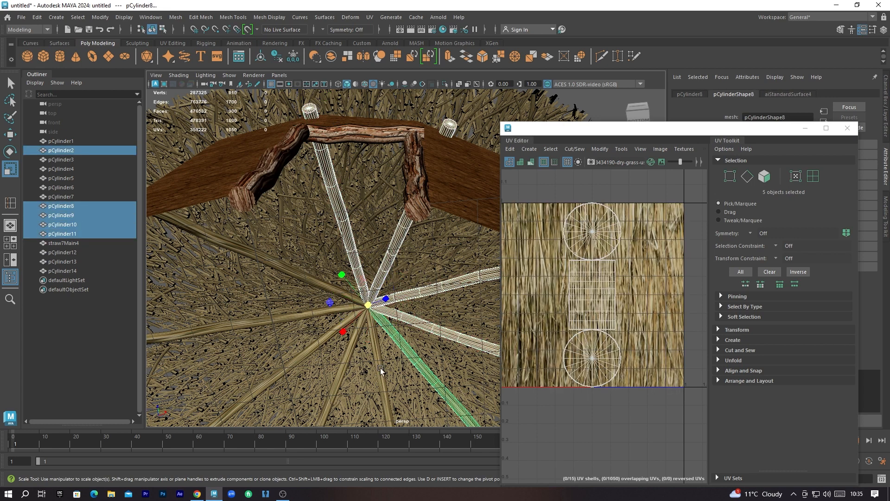
left_click(379, 370, "shift")
left_click(337, 360, "shift")
left_click(314, 346, "shift")
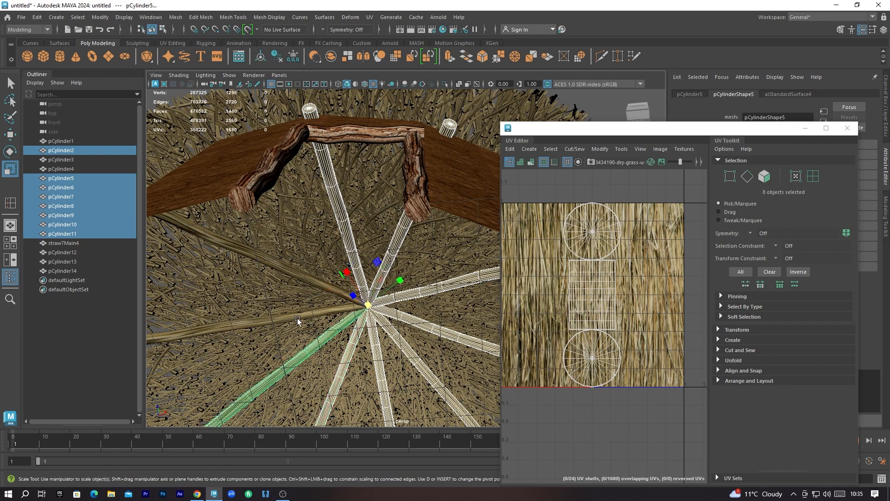
left_click(295, 308, "shift")
left_click(293, 273, "shift")
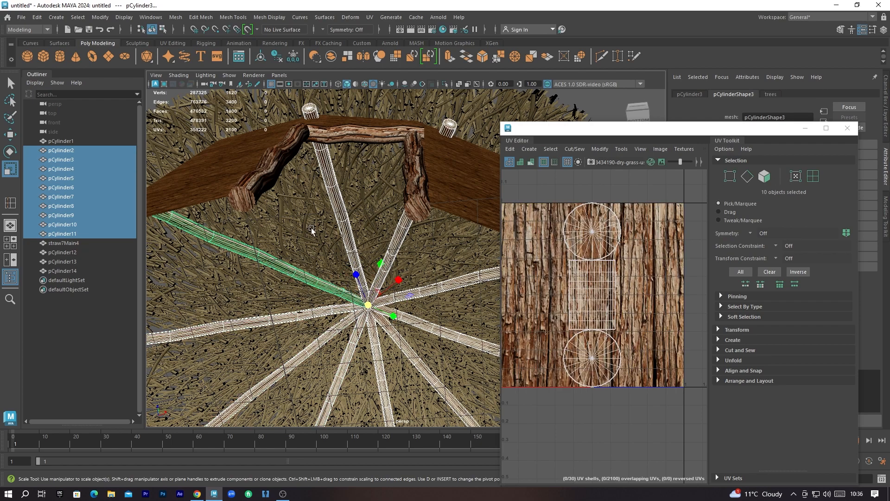
left_click(336, 260)
- Stretch the lintel's side UV shell vertically to the bark texture's full height in the UV Editor
left_click_drag(436, 266, 436, 294, "alt")
left_click_drag(316, 208, 322, 246, "alt")
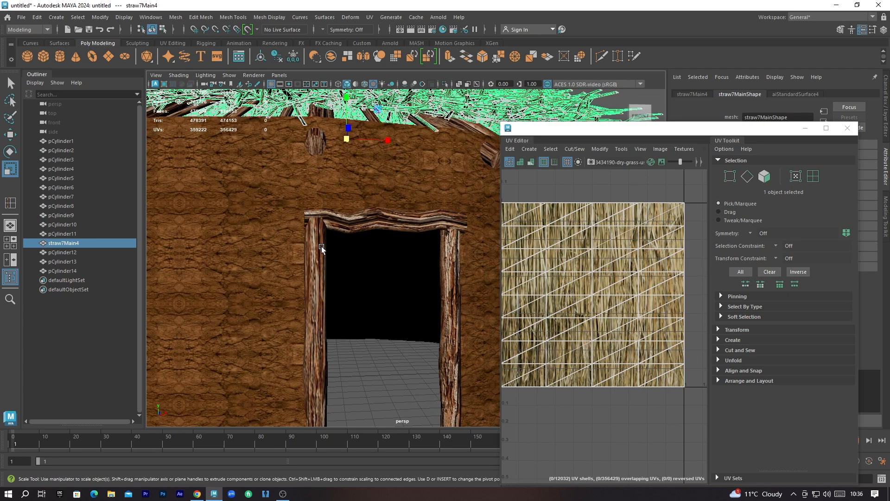
left_click(322, 250)
left_click(415, 222)
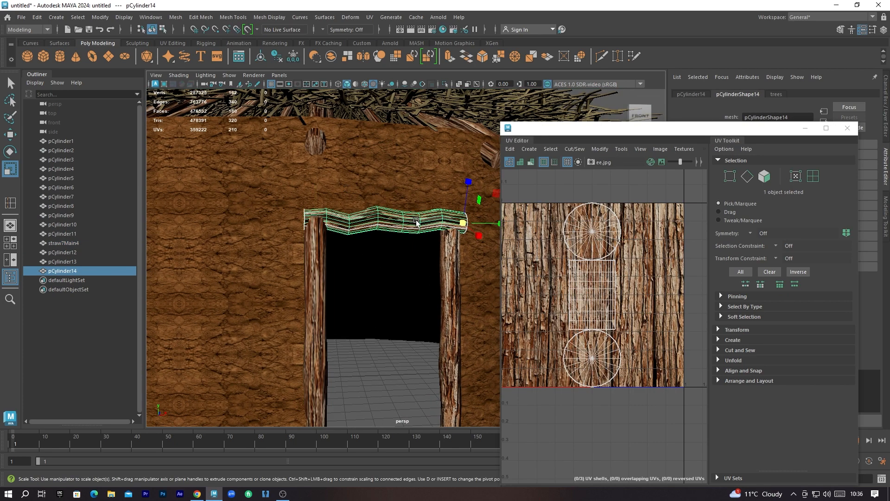
right_click_drag(594, 285, 574, 275)
left_click(574, 275)
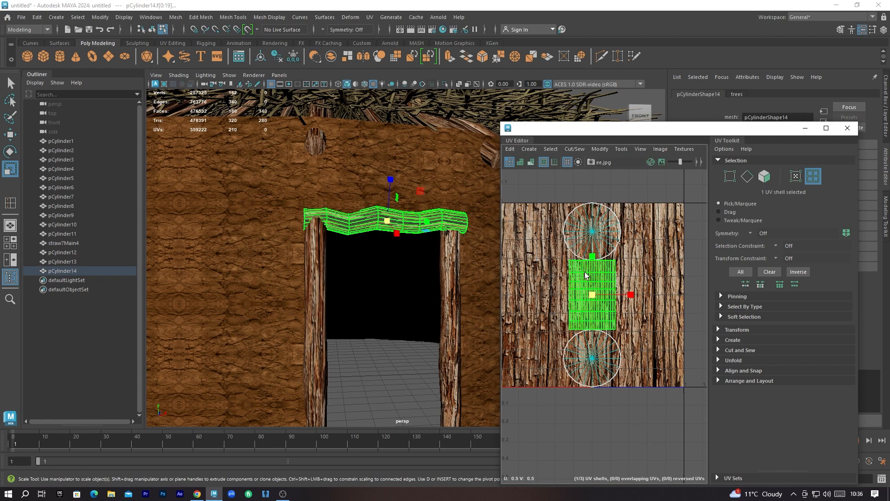
left_click_drag(592, 256, 592, 200)
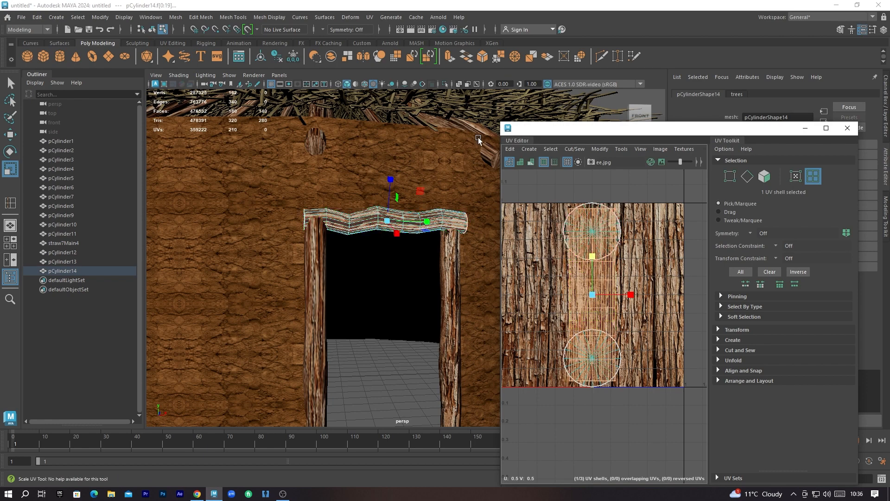
- Stretch the side UV shells of the left-hand doorpost and the roof pole pCylinder2 above it to the bark texture's height
left_click(316, 298)
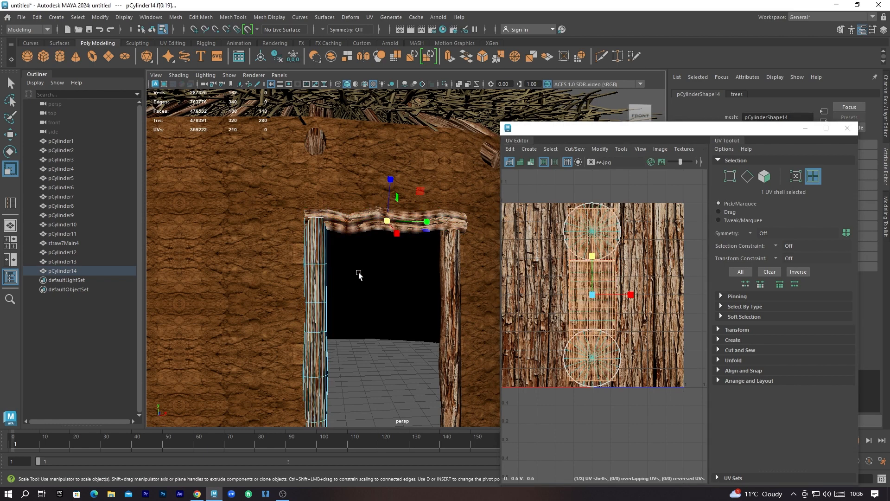
left_click(322, 288)
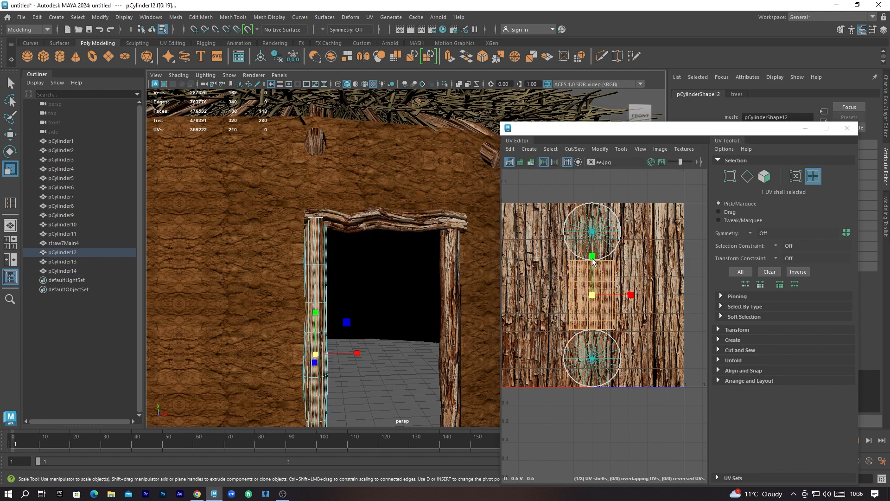
left_click_drag(592, 257, 602, 200)
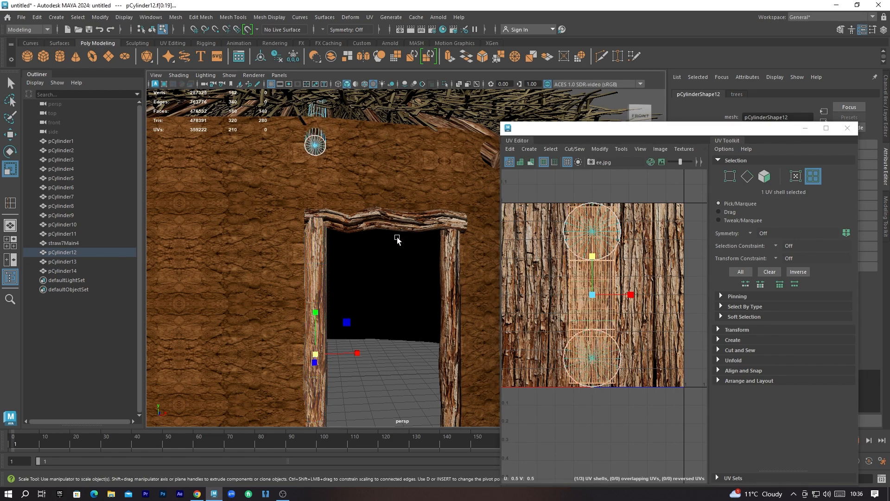
left_click(318, 145)
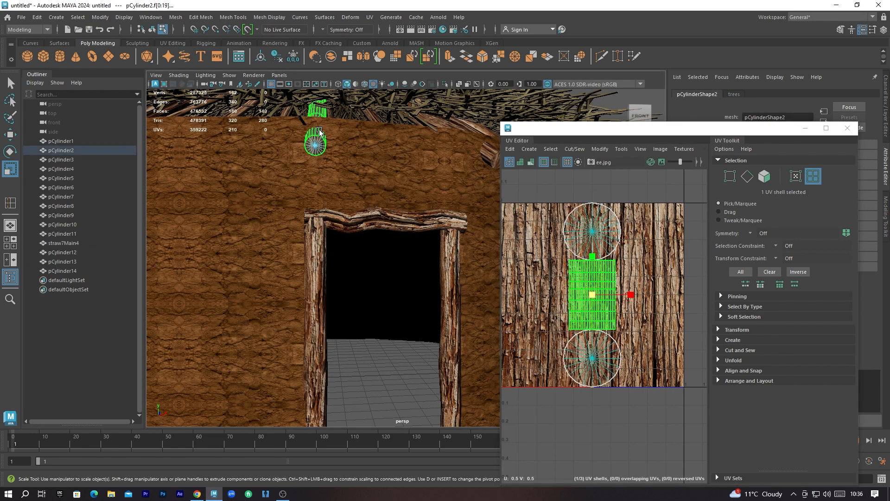
left_click_drag(592, 259, 592, 195)
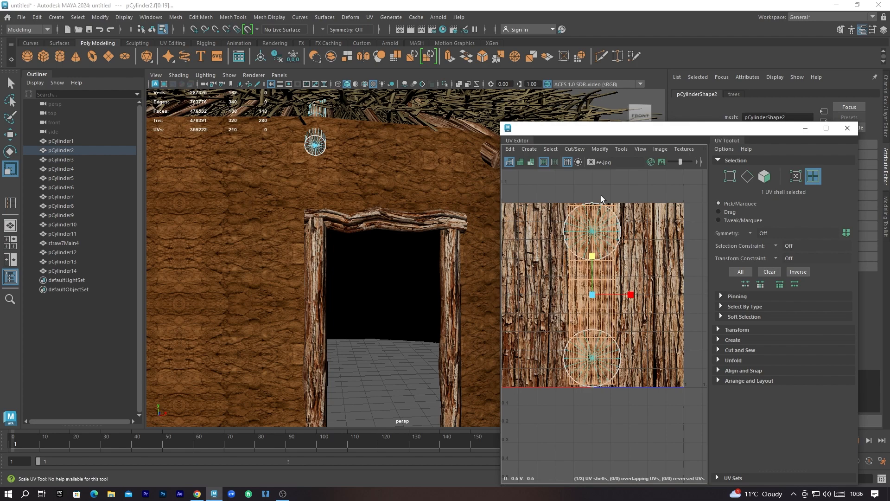
- Stretch the side UV shell of roof pole pCylinder11, behind the right-hand doorpost, vertically to the bark texture's height
left_click_drag(447, 278, 430, 223, "alt")
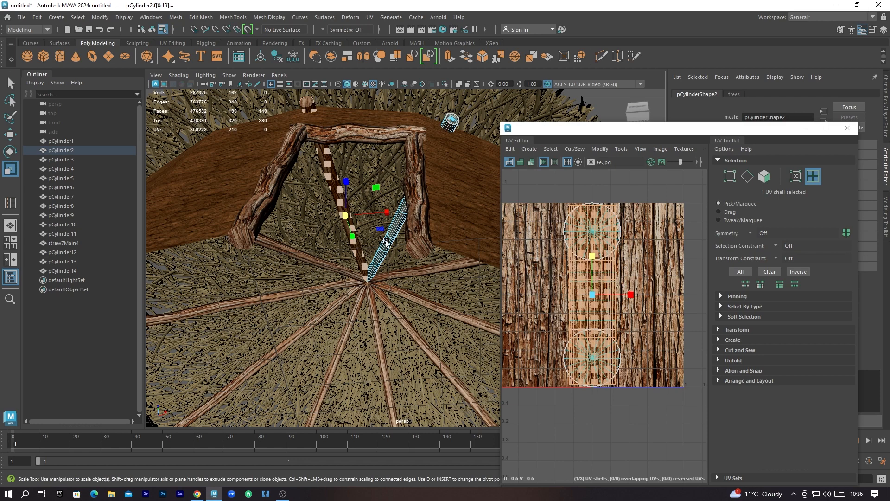
left_click(380, 260)
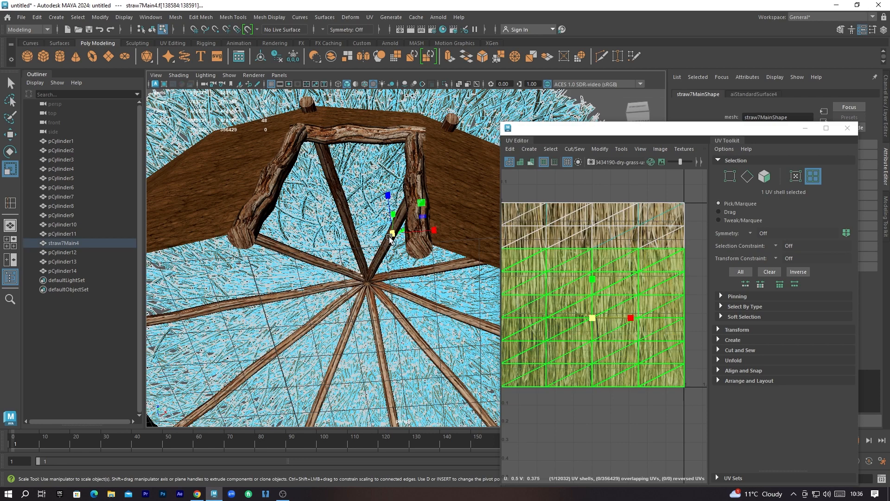
left_click(381, 260)
right_click_drag(368, 266, 411, 208)
left_click(392, 244)
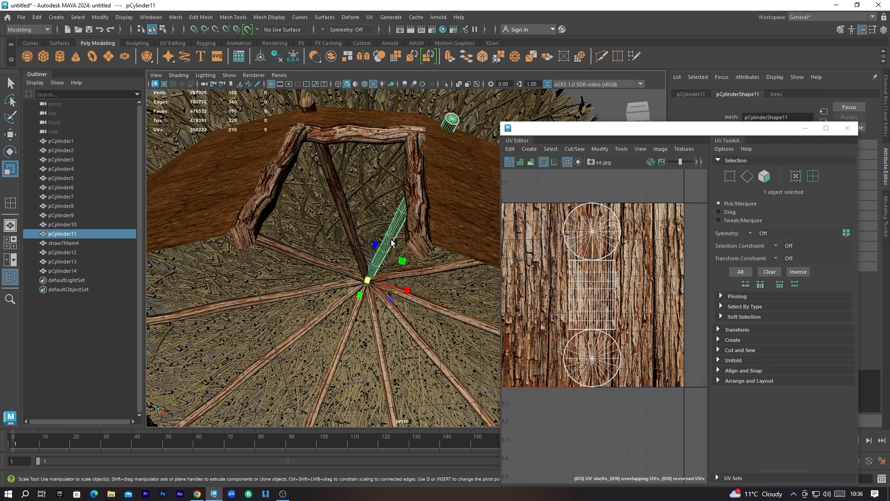
right_click_drag(582, 273, 572, 270)
left_click(580, 272)
left_click_drag(593, 256, 591, 200)
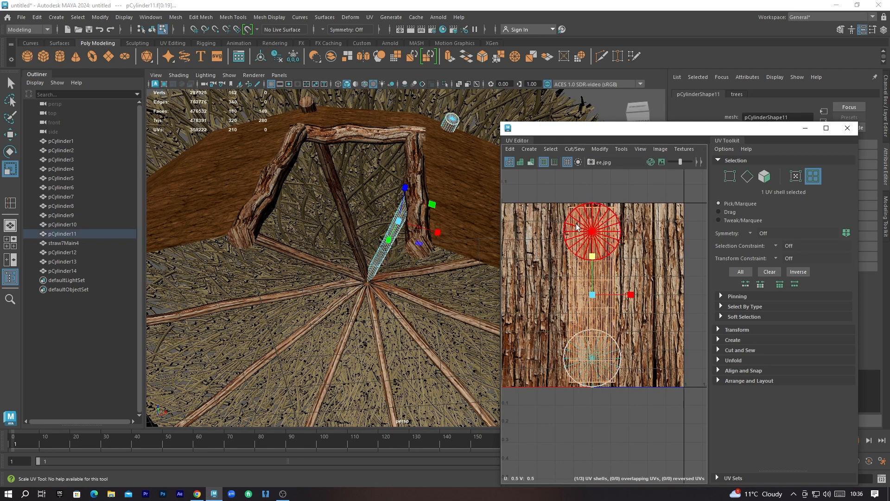
- Stretch the side UV shells of roof poles pCylinder9 and pCylinder10 vertically to the bark texture's height
left_click(411, 300)
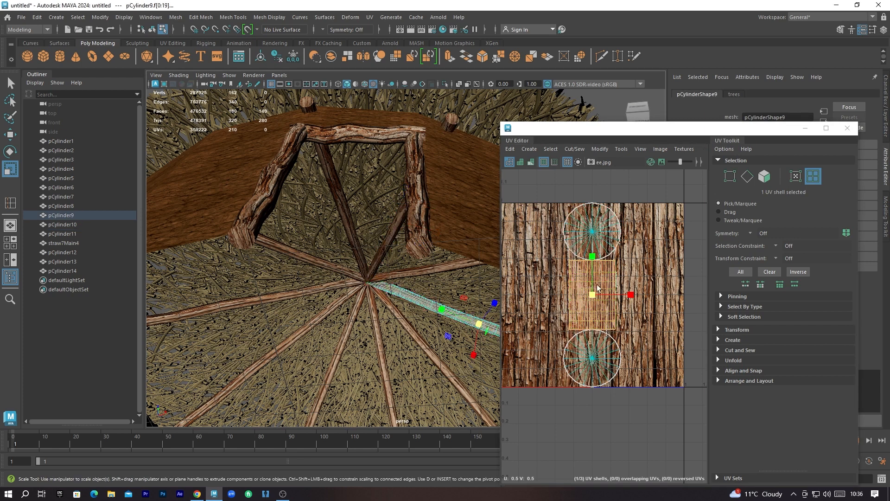
left_click_drag(594, 257, 592, 201)
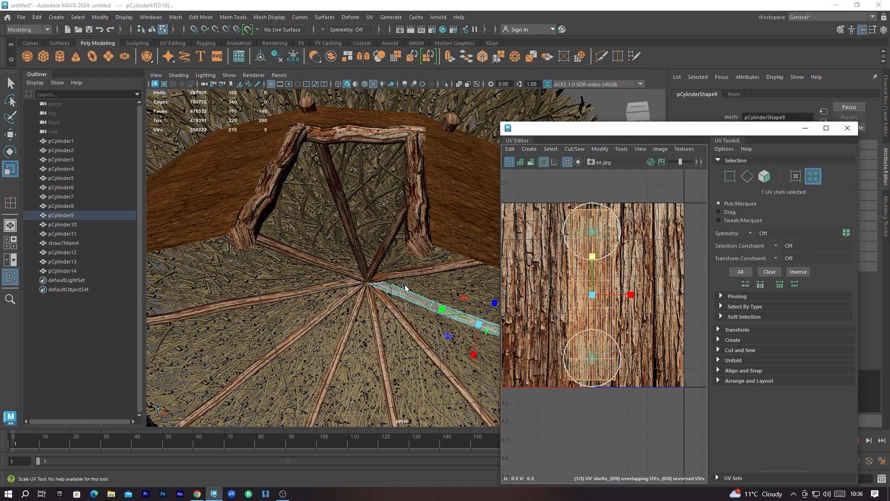
left_click(438, 268)
mouse_move(595, 258)
left_mouse_down()
mouse_move(597, 245)
mouse_move(596, 258)
left_mouse_up()
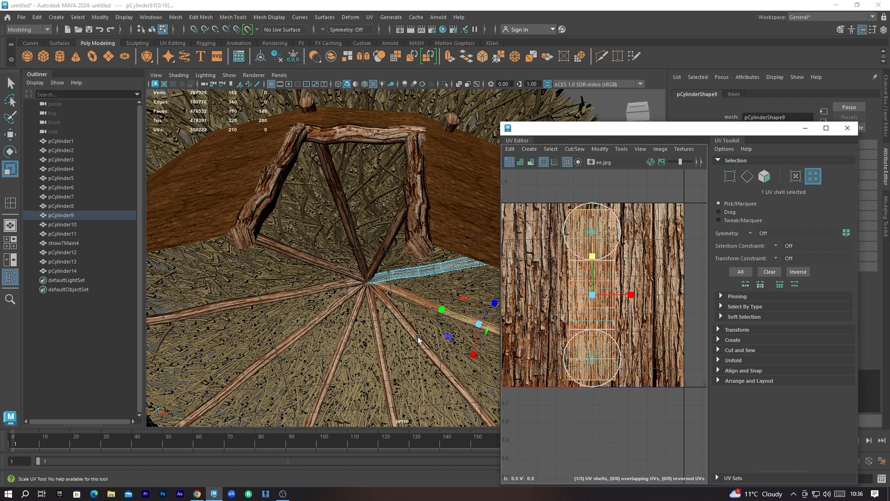
left_click(420, 273)
left_click_drag(605, 239, 617, 203)
- Stretch the side UV shells of roof poles pCylinder8 and pCylinder7 vertically to the bark texture's height
left_click(453, 378)
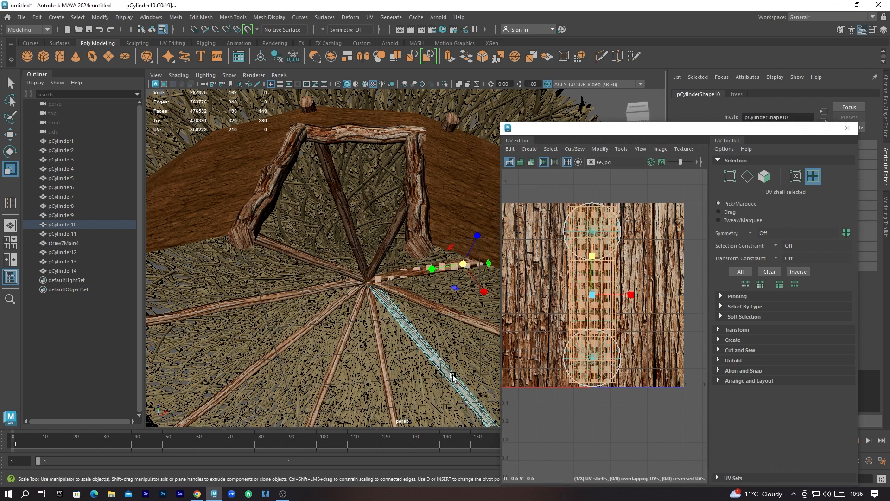
left_click_drag(591, 262, 593, 200)
left_click(374, 331)
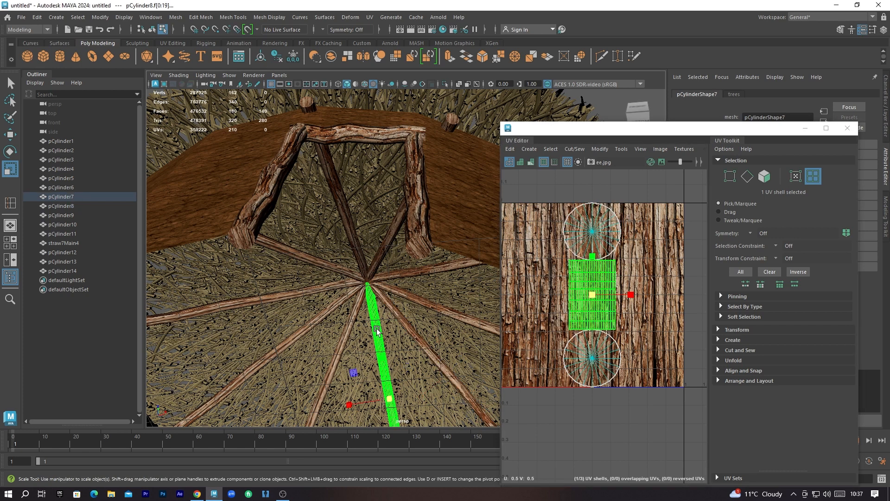
left_click_drag(594, 258, 605, 200)
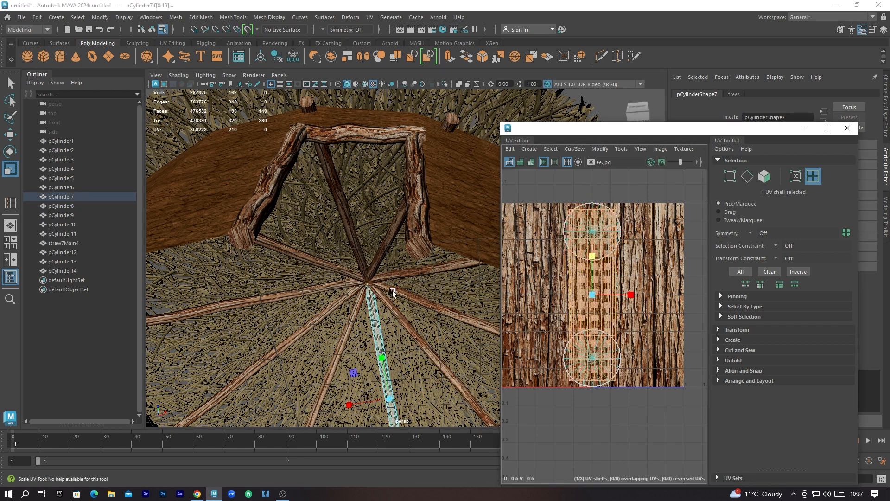
- Stretch the side UV shells of roof poles pCylinder6 and pCylinder5 vertically to the bark texture's height
left_click(351, 324)
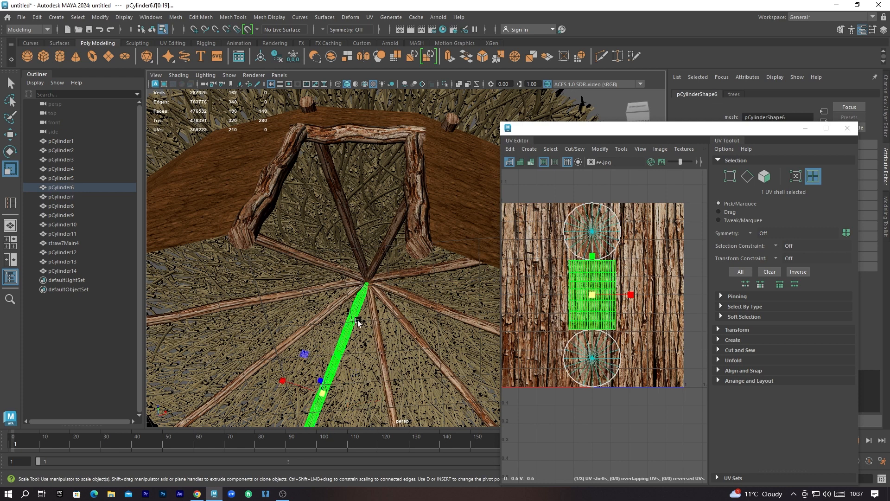
left_click_drag(598, 261, 593, 200)
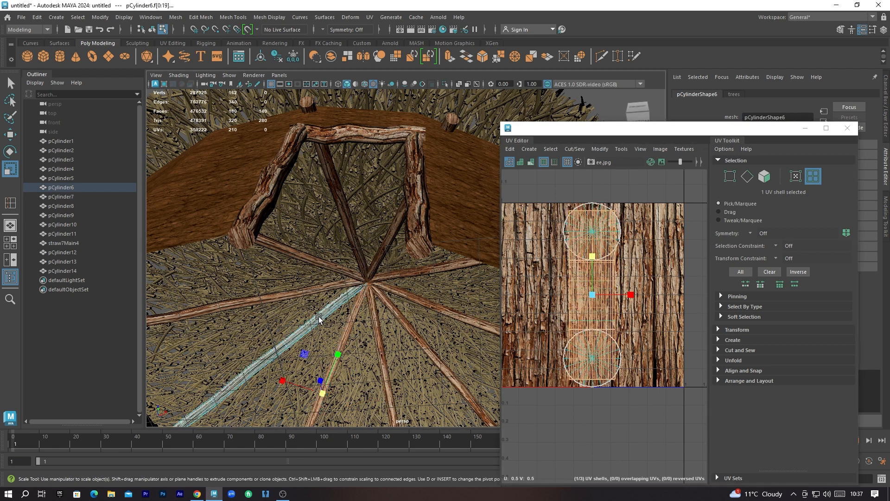
mouse_move(593, 258)
left_mouse_down()
mouse_move(593, 239)
mouse_move(595, 255)
left_mouse_up()
left_click(322, 315)
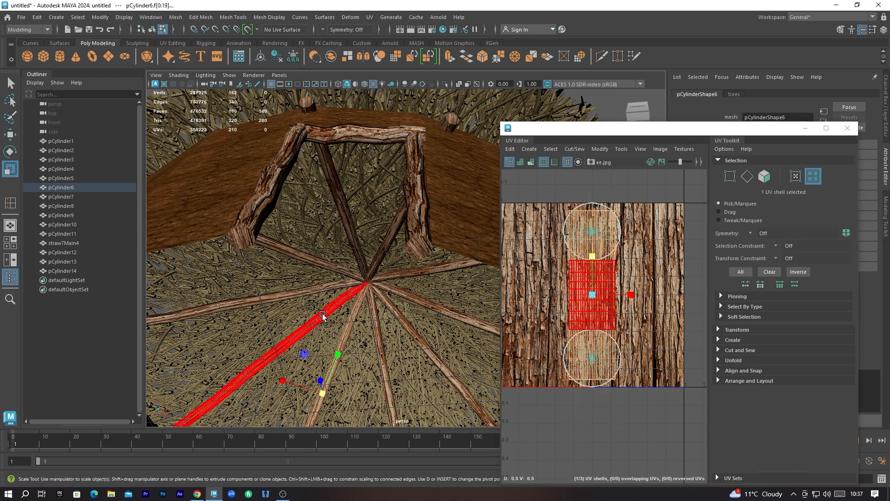
left_click_drag(593, 257, 596, 201)
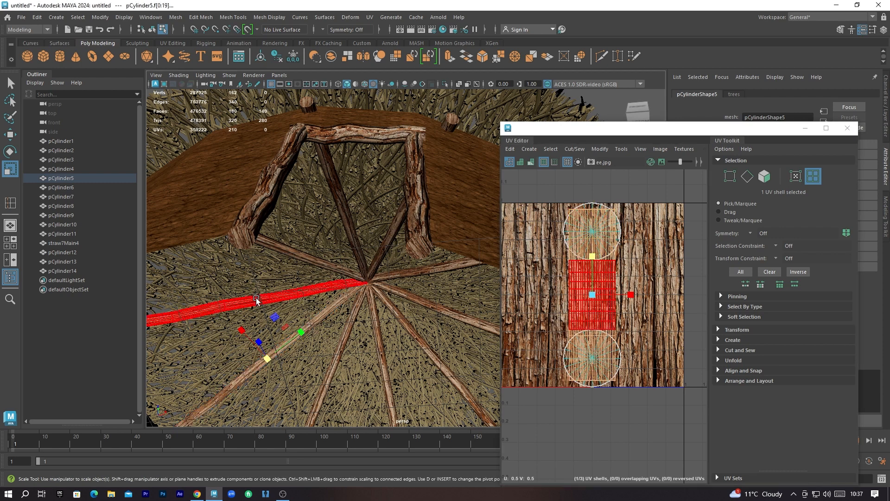
- Stretch the side UV shells of roof poles pCylinder4 and pCylinder3 vertically to the bark texture's height
left_click(256, 300)
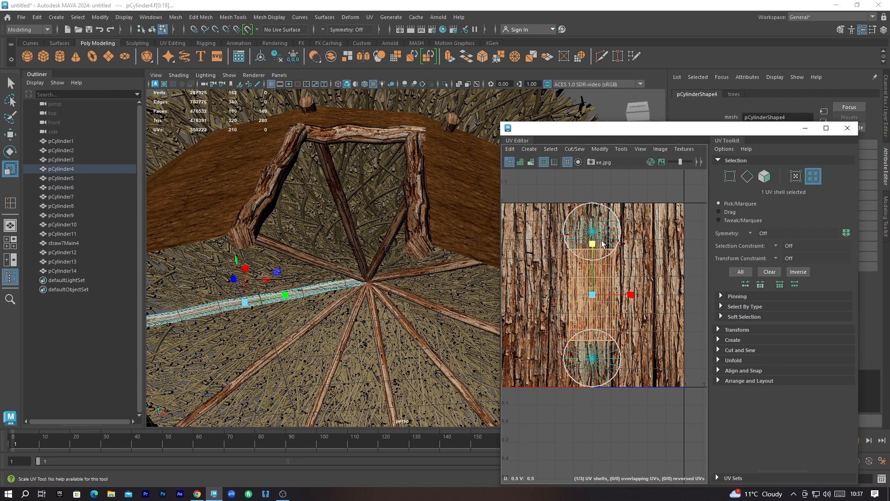
left_click_drag(594, 256, 631, 204)
left_click(330, 268)
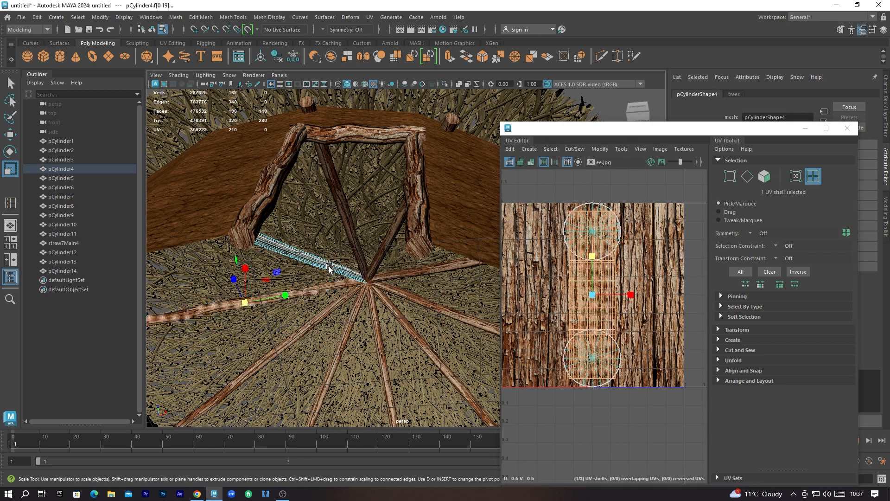
left_click_drag(593, 256, 592, 203)
- Return to object selection mode, clear the selection with the whole hut in view and close the UV Editor
right_click_drag(375, 221, 419, 210)
left_click(432, 357)
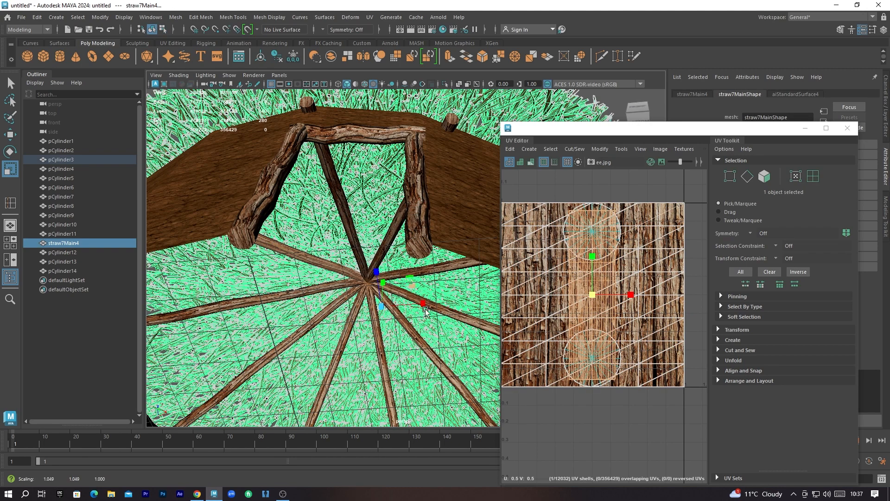
left_click_drag(431, 359, 389, 383, "alt")
key("a")
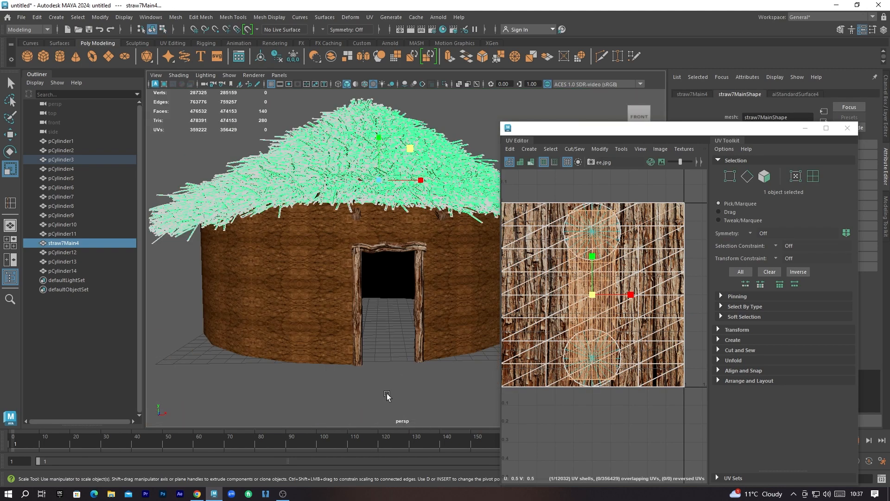
left_click(387, 394)
left_click_drag(360, 357, 324, 343, "alt")
left_click(847, 128)
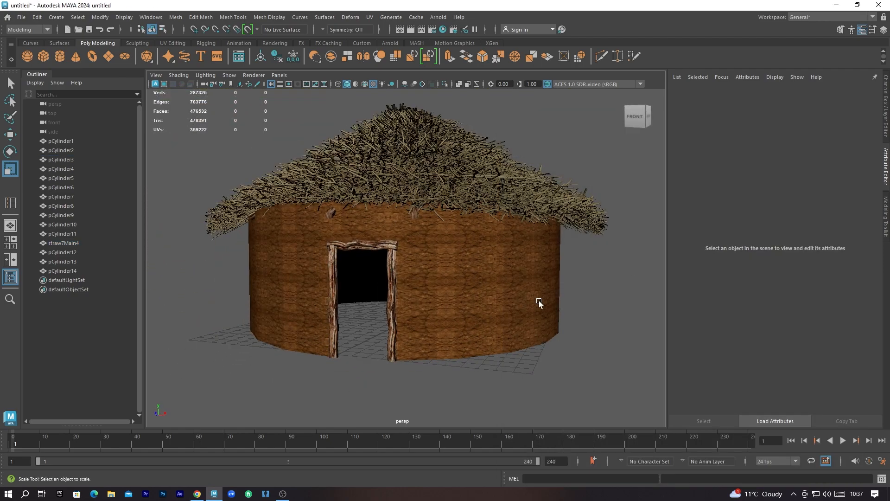
- Create a polygon plane under the hut as ground and scale it uniformly to about 114
left_click_drag(533, 307, 547, 303, "alt")
left_click_drag(450, 319, 528, 319, "alt")
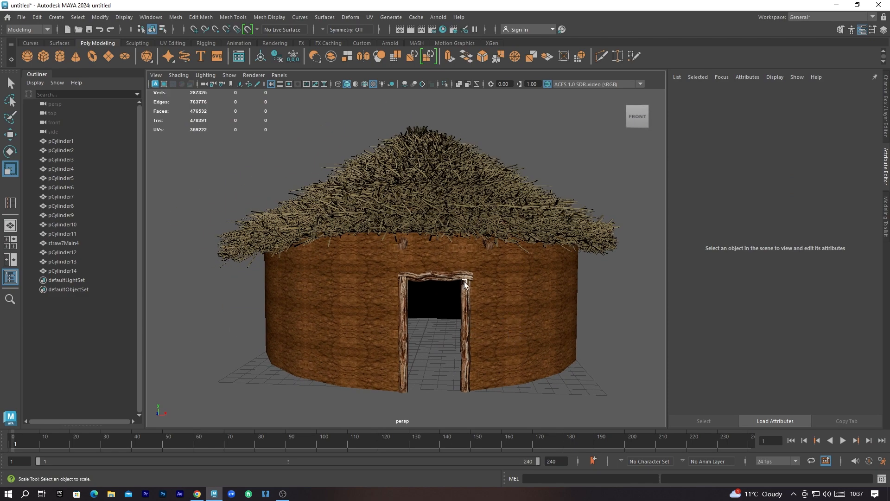
left_click(108, 56)
left_click_drag(421, 345, 839, 365)
left_click_drag(421, 345, 469, 346)
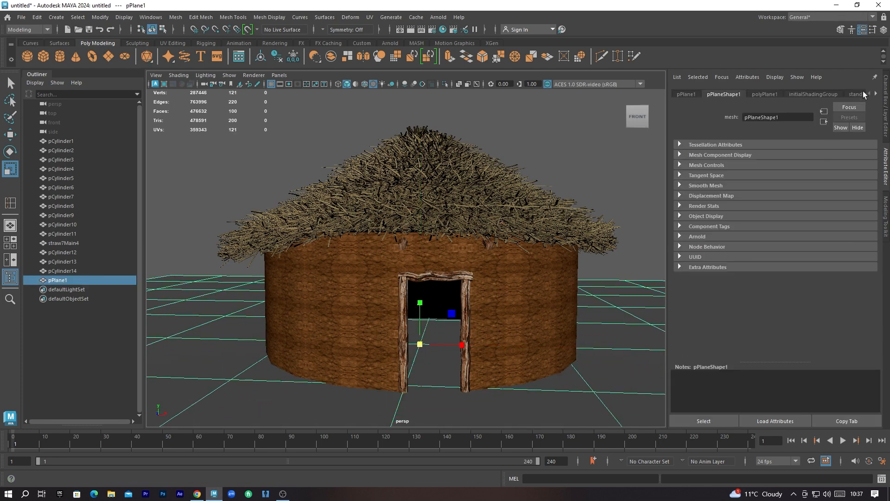
- Set the ground plane's width and height subdivisions to 1
left_click(887, 122)
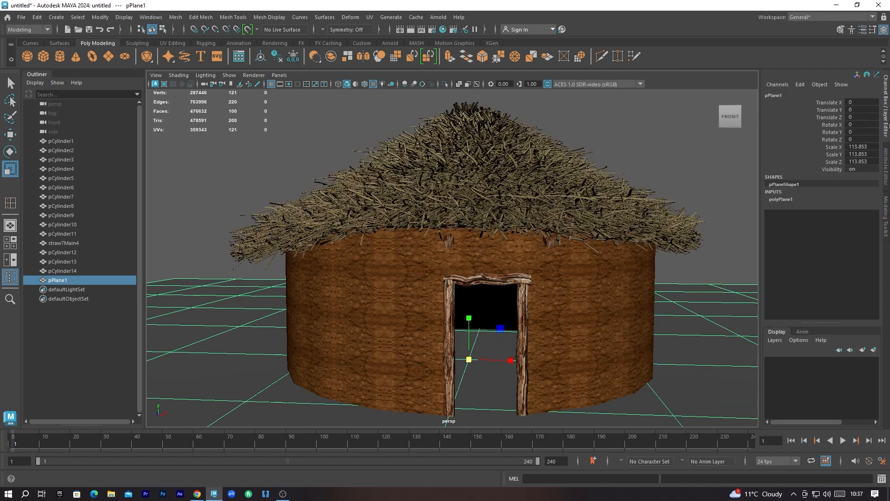
left_click(794, 200)
left_click_drag(853, 229, 853, 236)
key("Return")
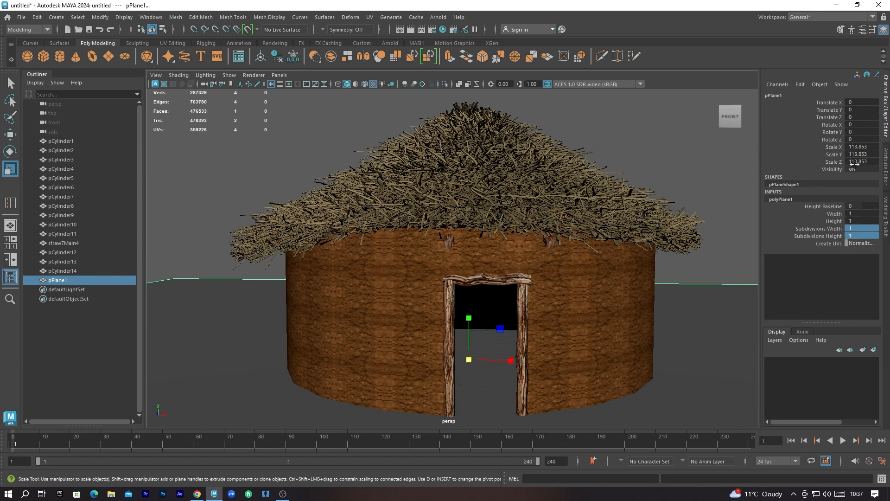
- Enlarge the ground plane uniformly to a scale of about 145.5
scroll(274, 327, "down", 4)
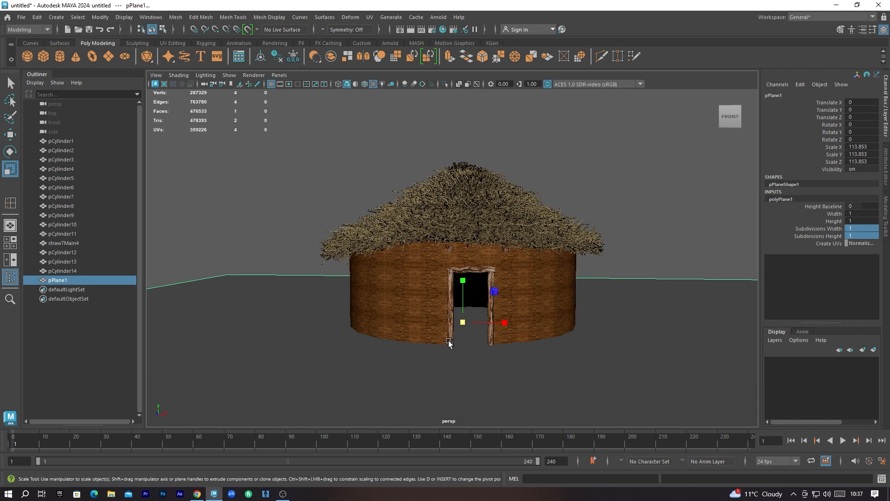
left_click_drag(449, 340, 440, 340, "alt")
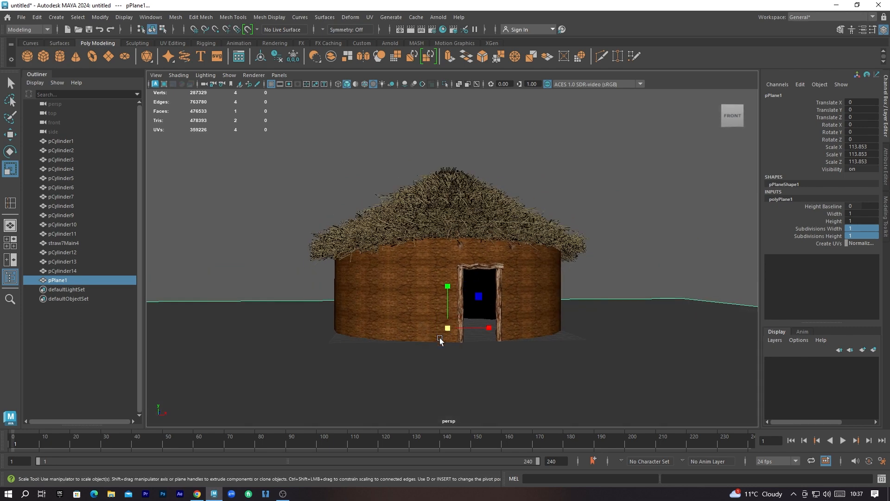
scroll(468, 348, "up", 2)
mouse_move(519, 352)
left_mouse_down("alt")
mouse_move(495, 353)
mouse_move(501, 340)
mouse_move(527, 342)
left_mouse_up("alt")
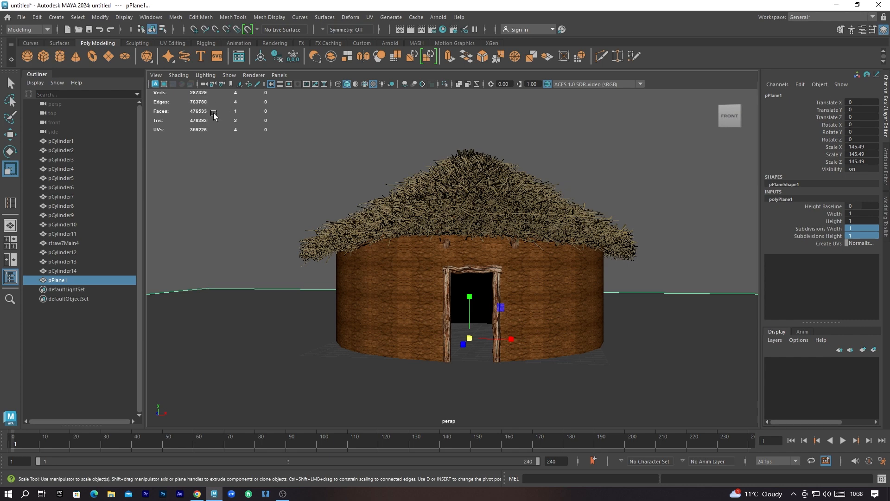
- Check the polygon counts of the straw roof, mud wall, right-hand doorpost and ground plane, then clear the selection
left_click(518, 206)
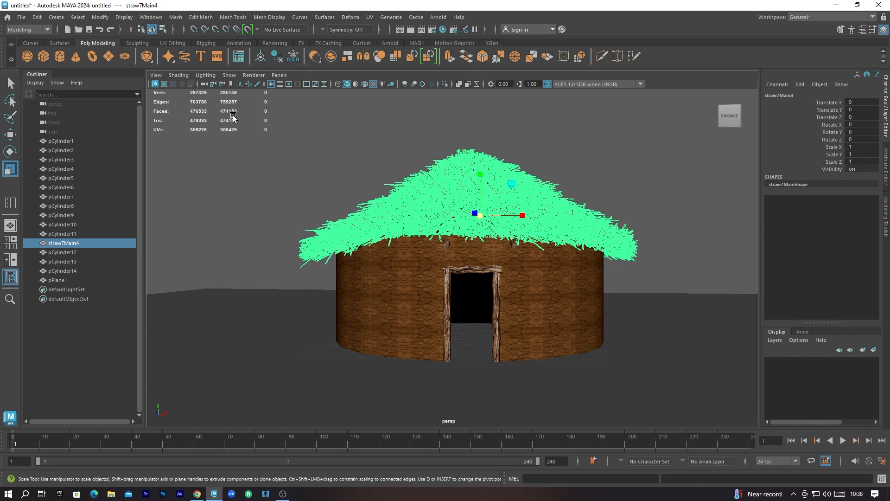
left_click(397, 283)
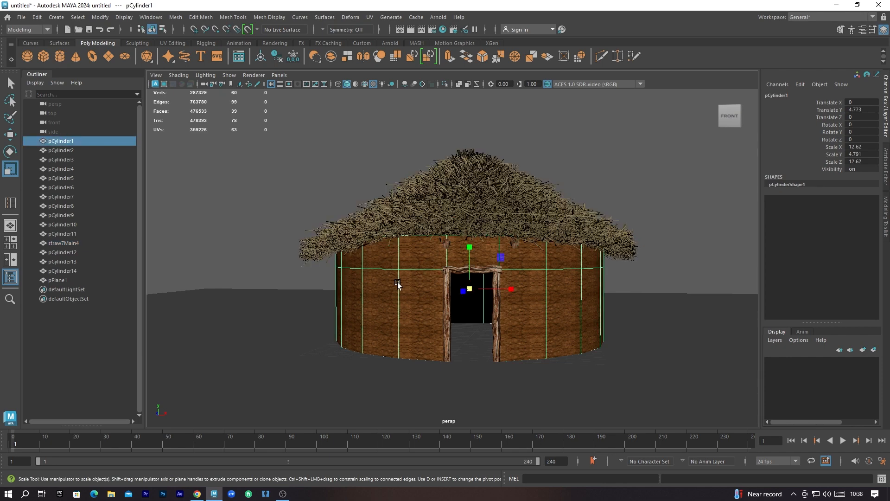
left_click(496, 307)
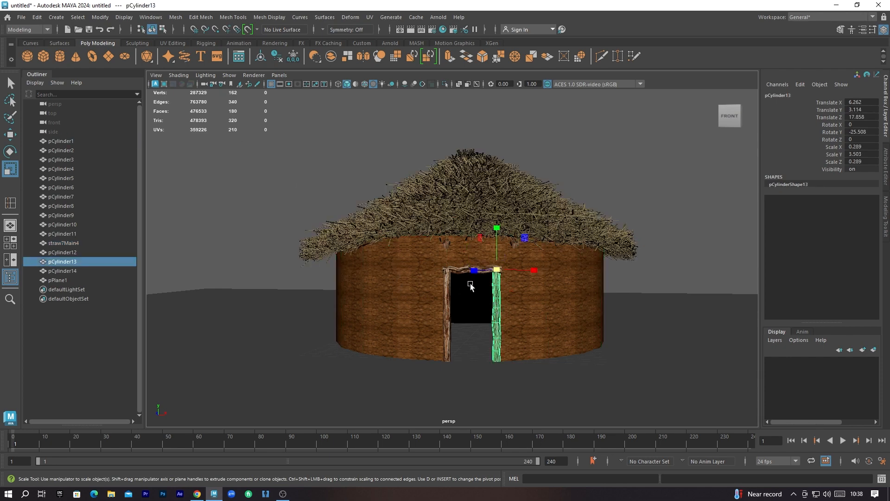
left_click(502, 378)
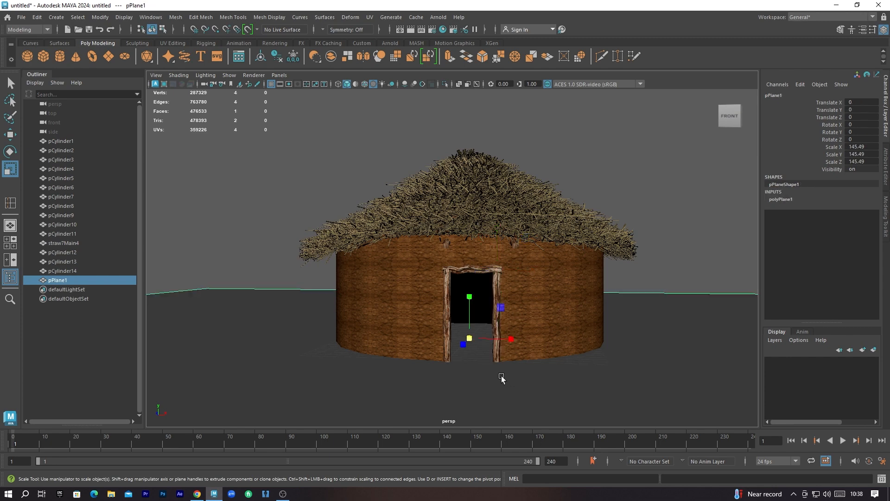
left_click(576, 235)
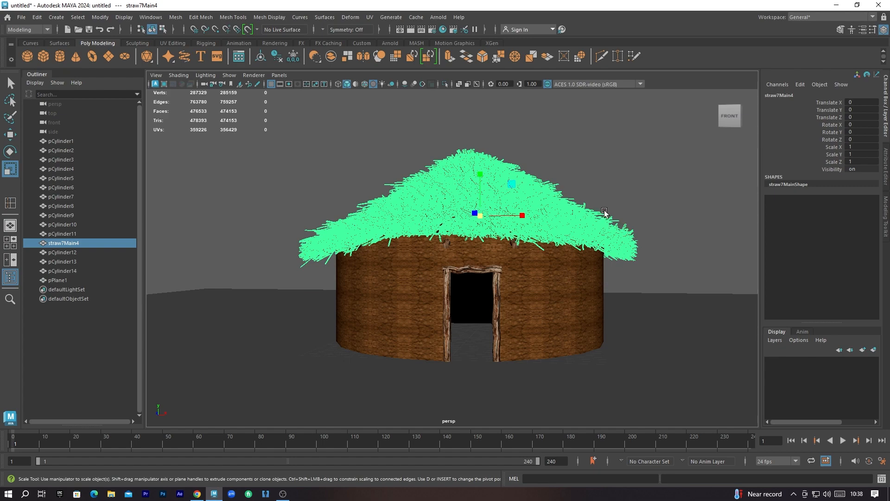
left_click(636, 218)
left_click_drag(636, 219, 576, 257, "alt")
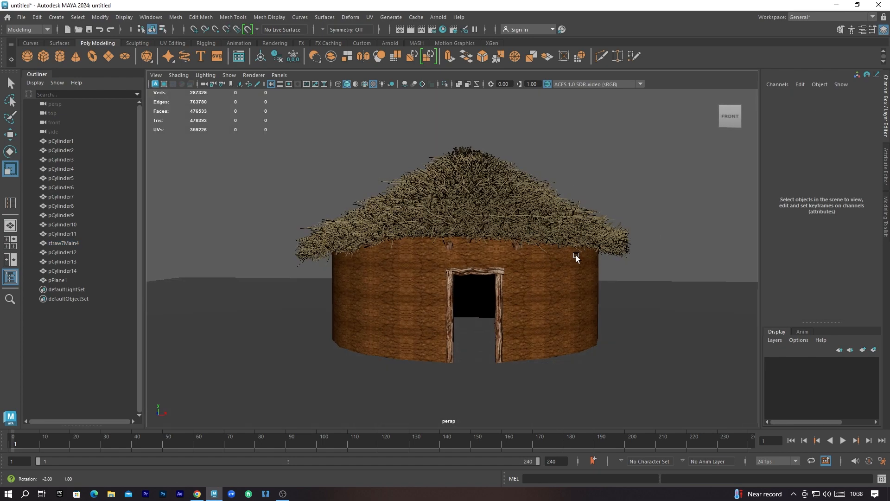
- Start an Arnold render of the hut, add a skydome light and arrange the render window beside the model
left_click(438, 18)
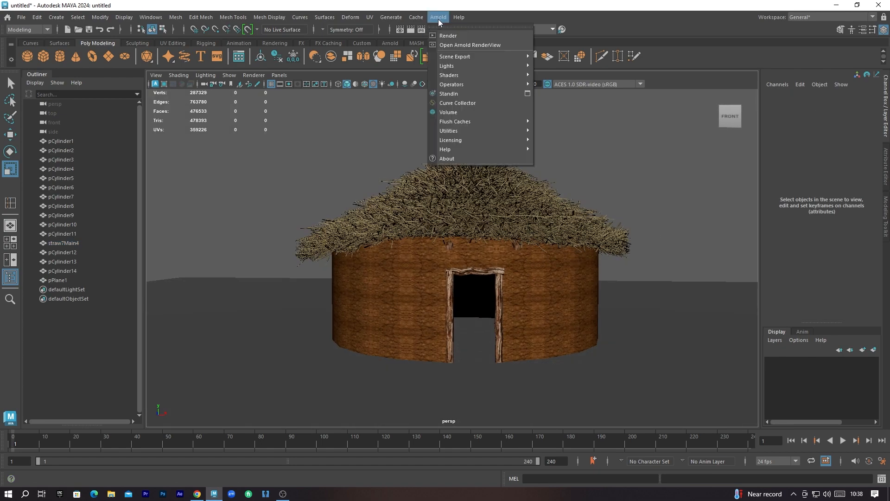
left_click(450, 36)
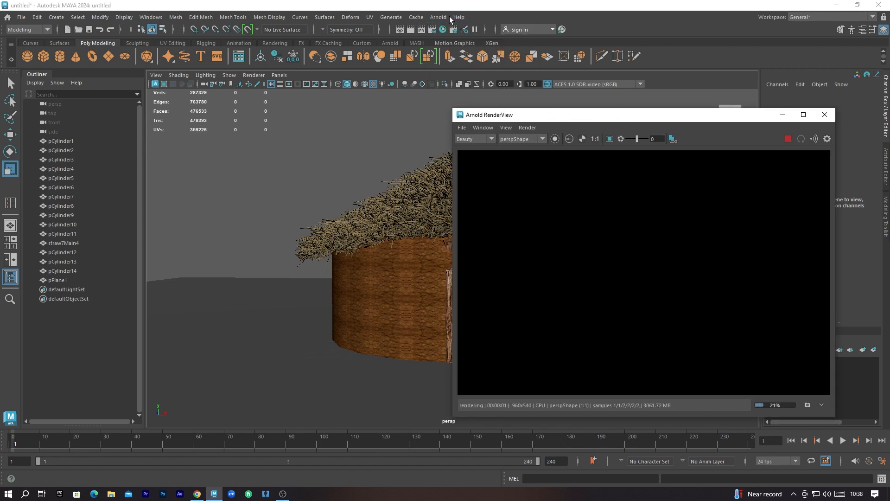
left_click(432, 19)
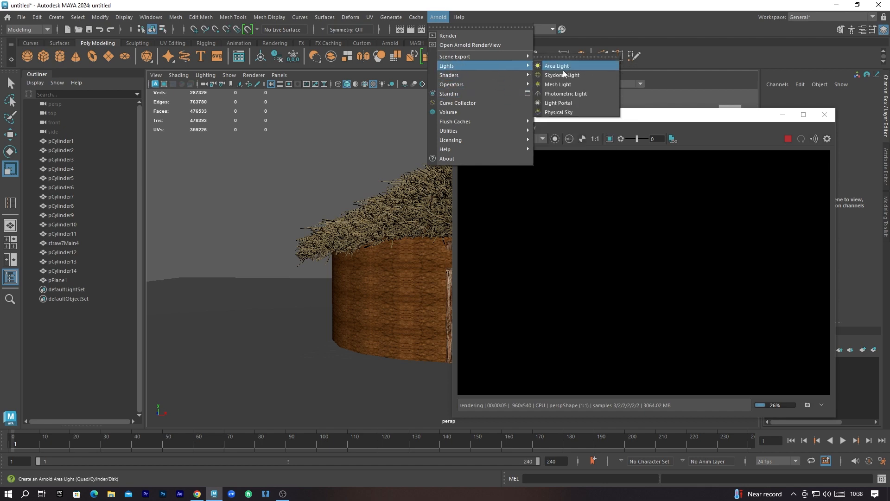
left_click(564, 93)
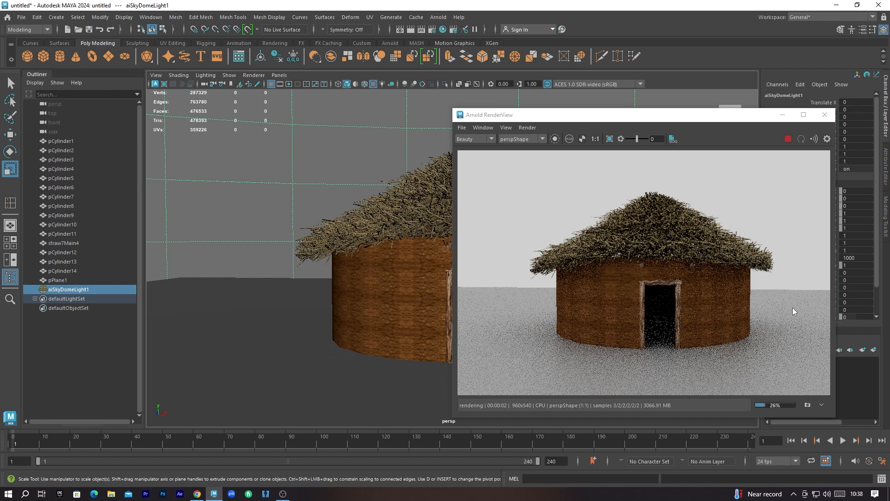
left_click_drag(509, 114, 548, 114)
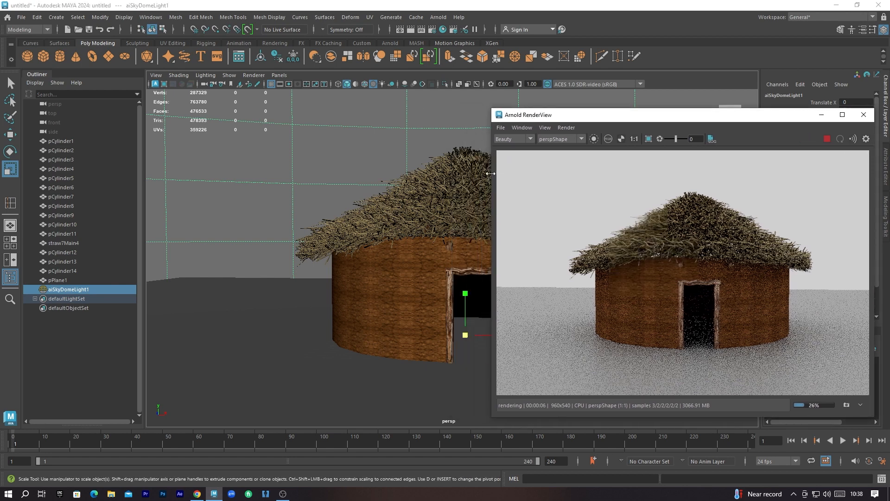
left_click_drag(490, 173, 561, 174)
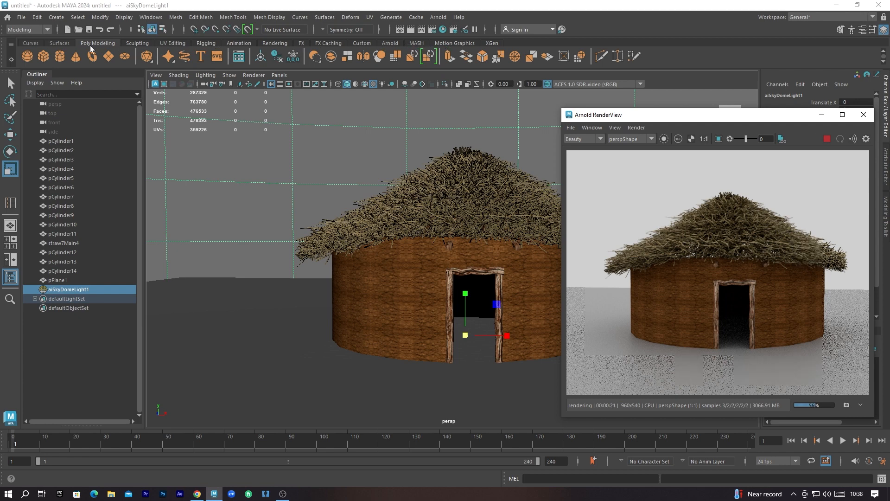
- Add a point light inside the hut, raise it to Translate Y 9.06 and move the render window clear of its attributes
left_click(280, 45)
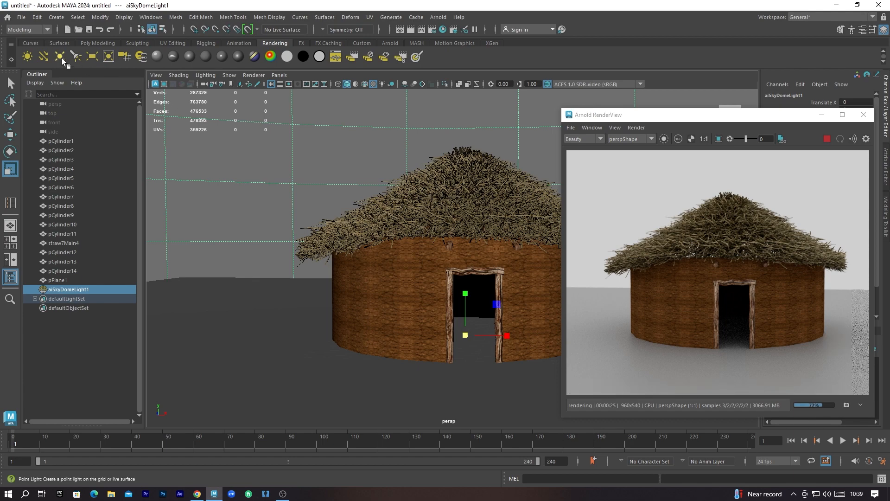
left_click(60, 57)
key("w")
left_click_drag(466, 288, 489, 194)
left_click_drag(668, 120, 237, 125)
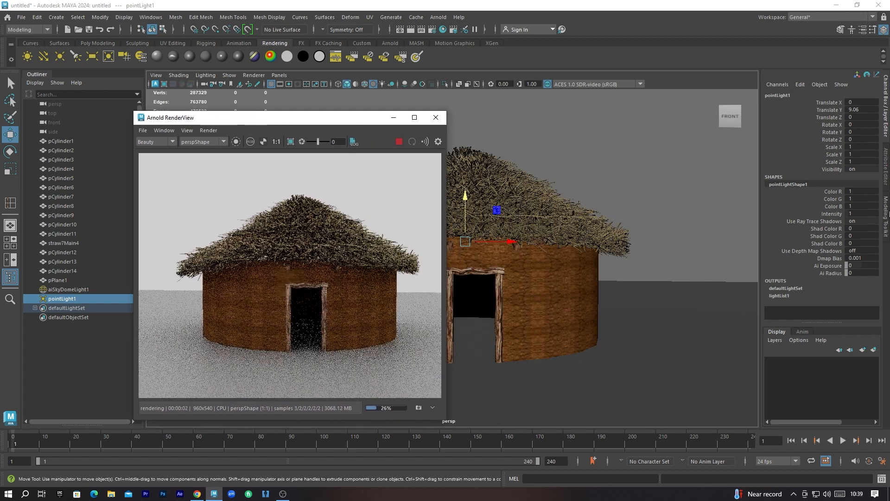
- Set the point light's color to a slightly darkened orange
left_click(886, 172)
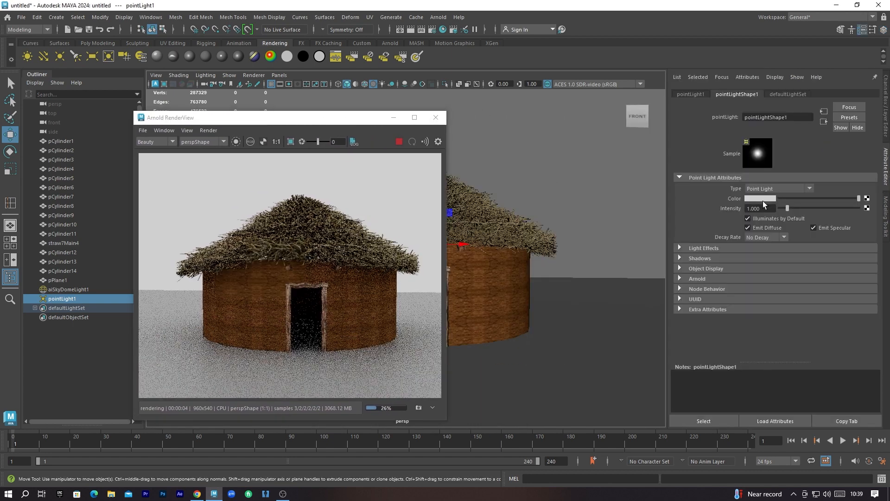
left_click(749, 200)
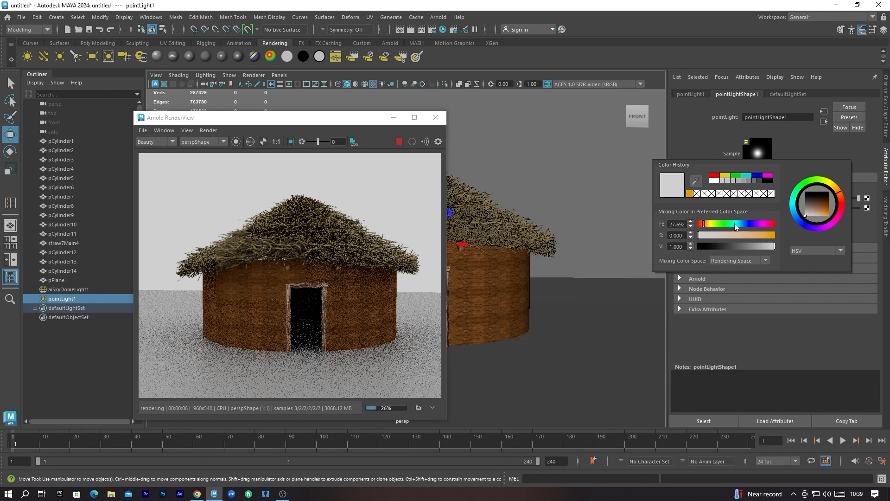
left_click_drag(774, 246, 771, 247)
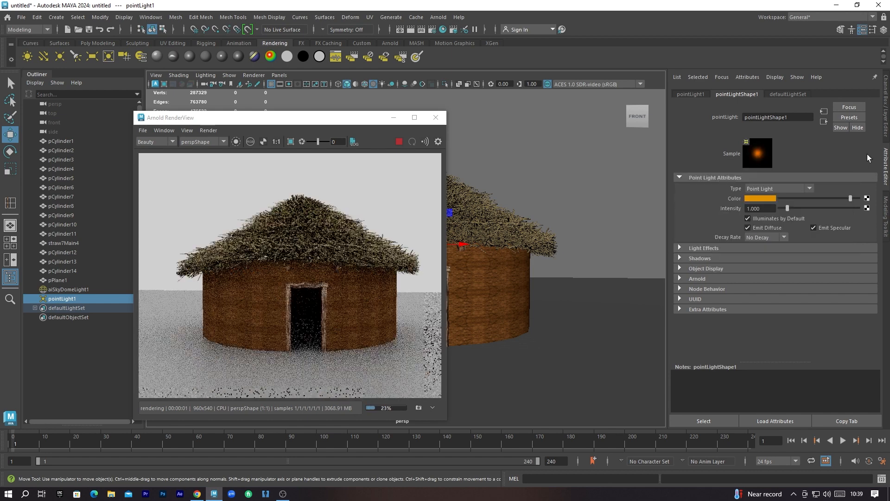
- Set the point light's intensity to 100 and reduce it to about 30
left_click(768, 210)
left_click_drag(768, 210, 730, 210)
type("100")
key("Return")
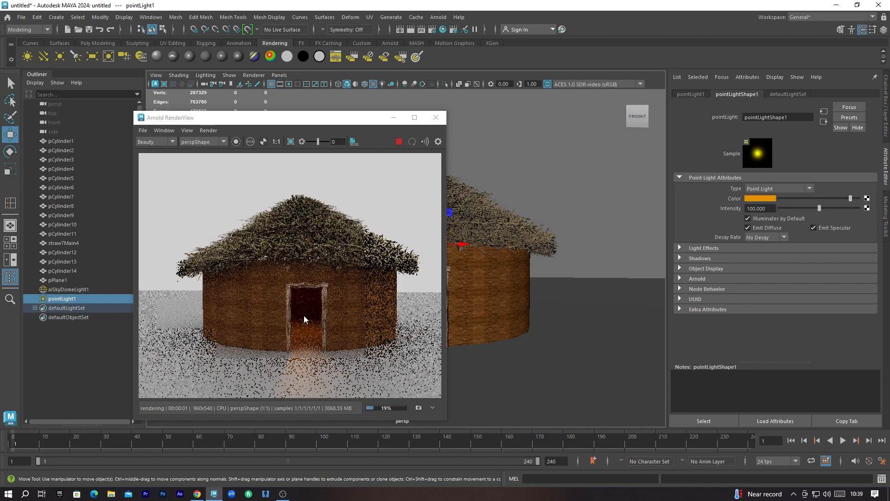
left_click_drag(806, 211, 792, 214)
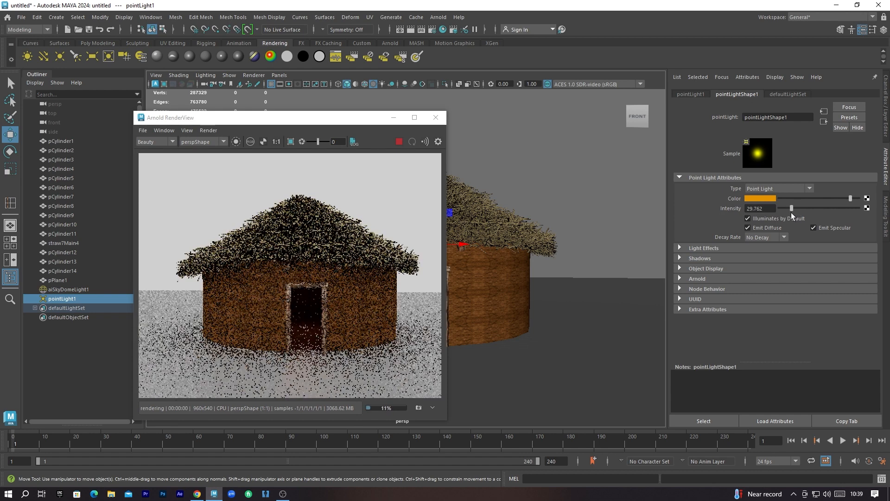
- Close the current render and start a new Arnold render of the hut from a slightly adjusted, lower camera angle
left_click(435, 117)
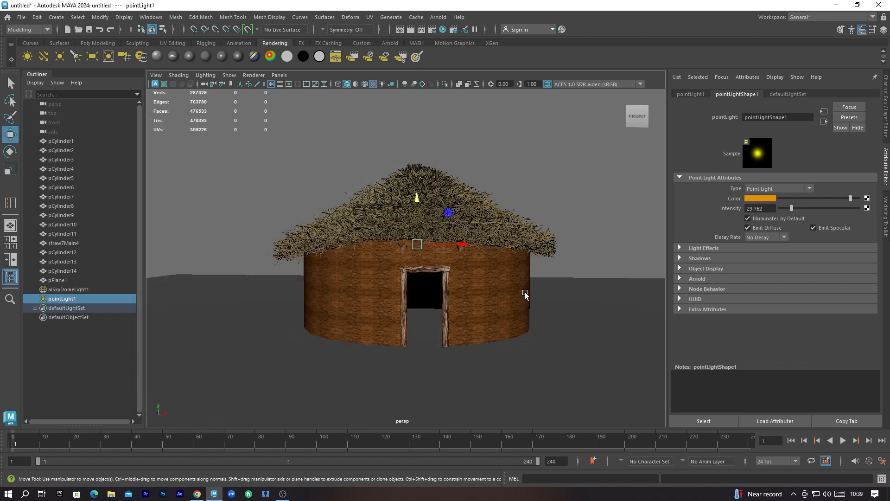
left_click_drag(590, 302, 553, 314, "alt")
left_click(439, 17)
left_click(444, 33)
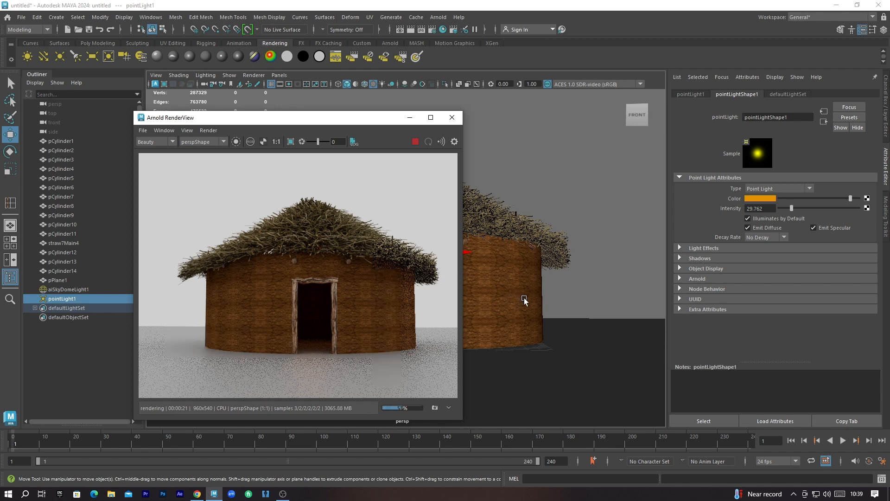
- Assign a new aiStandardSurface material to the ground plane
left_click(605, 328)
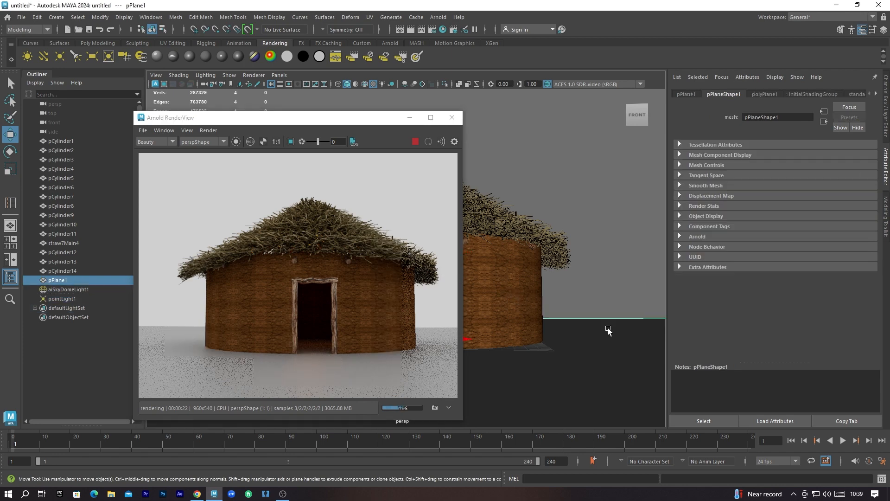
left_click(876, 94)
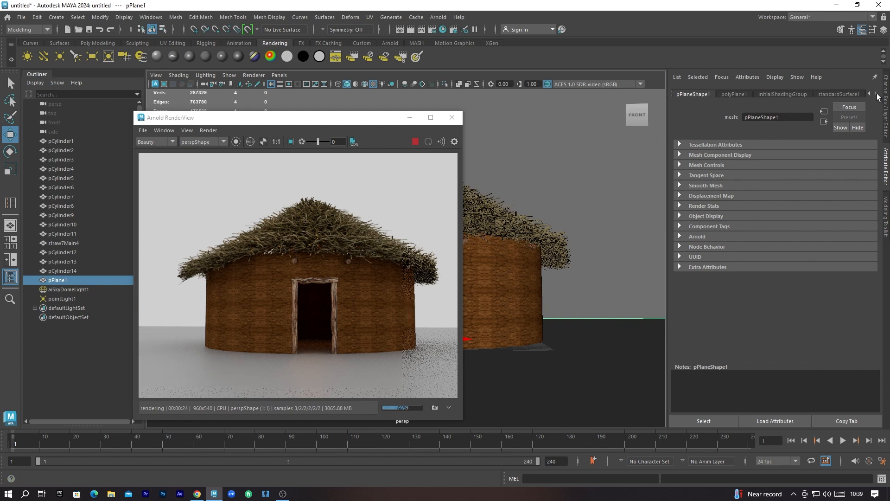
left_click(849, 93)
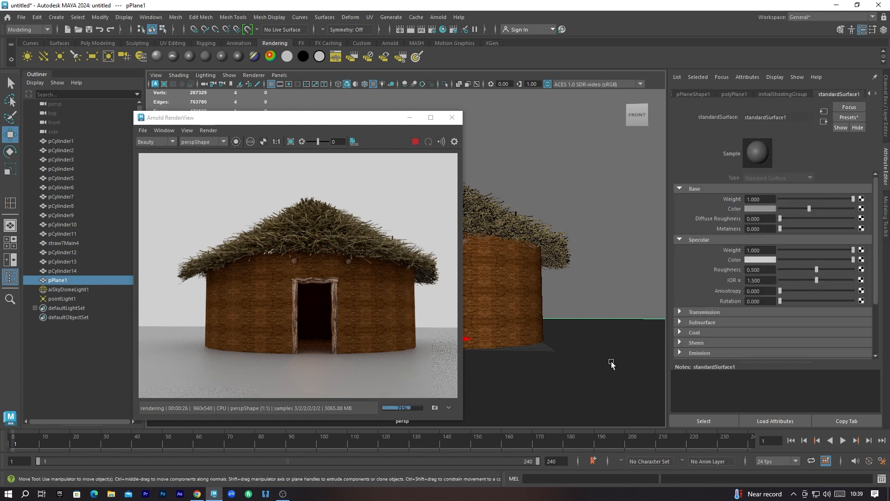
right_click(611, 222)
mouse_move(618, 480)
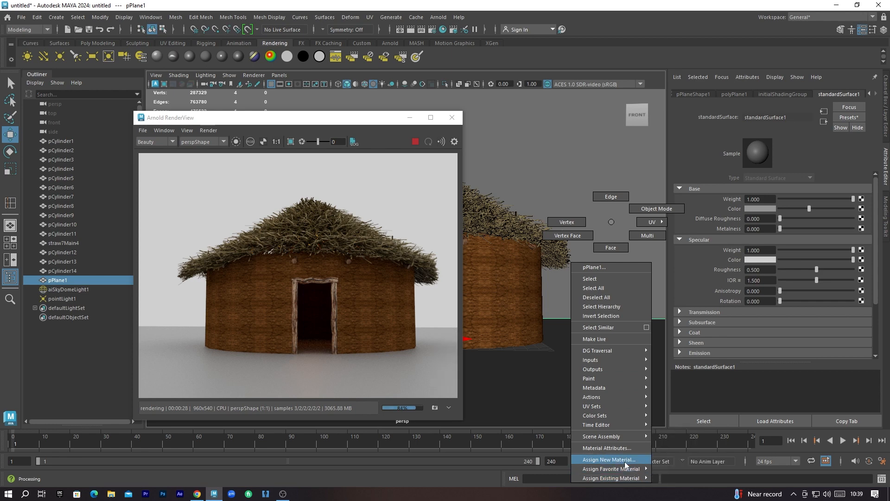
left_click(625, 460)
left_click(322, 239)
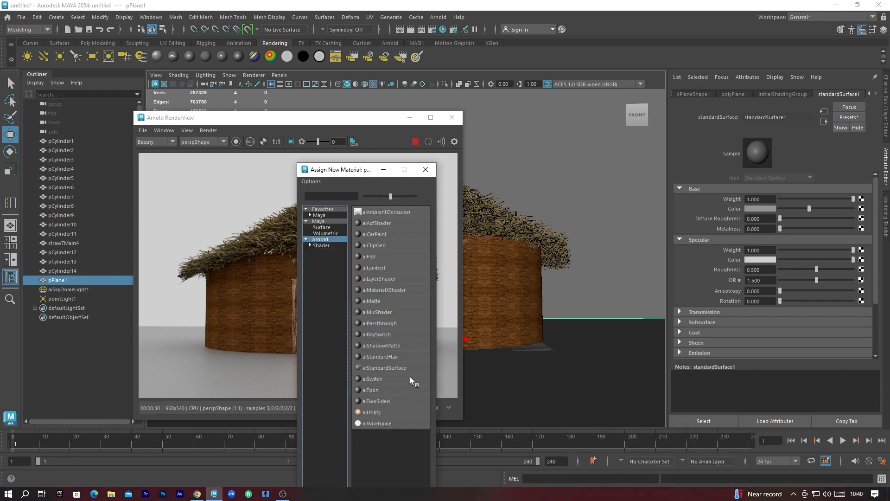
left_click(384, 368)
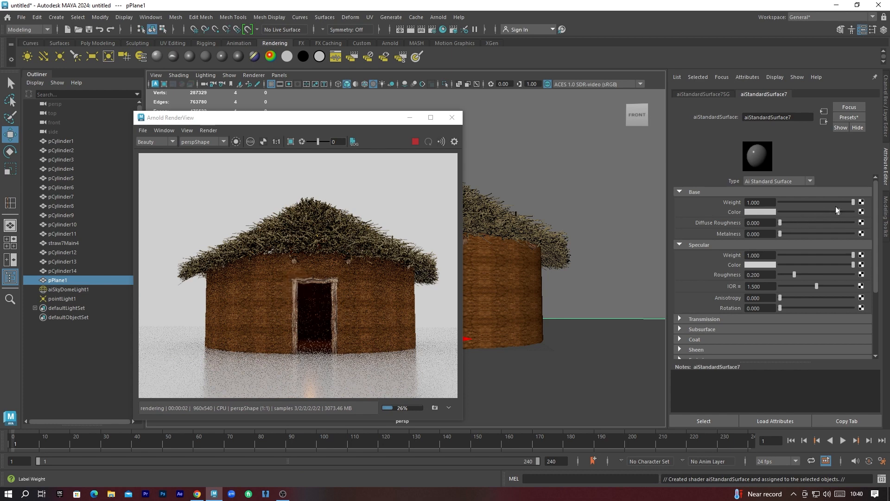
- Brighten the ground material's base color to maximum, set its specular weight to 0 and shift the render window aside
left_click_drag(842, 211, 856, 211)
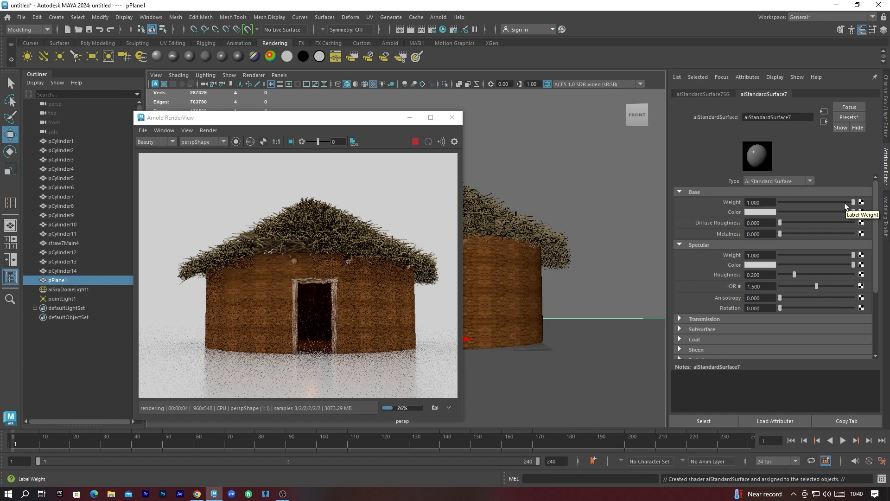
mouse_move(851, 202)
left_mouse_down()
mouse_move(723, 210)
mouse_move(889, 219)
mouse_move(847, 203)
mouse_move(805, 209)
mouse_move(857, 205)
left_mouse_up()
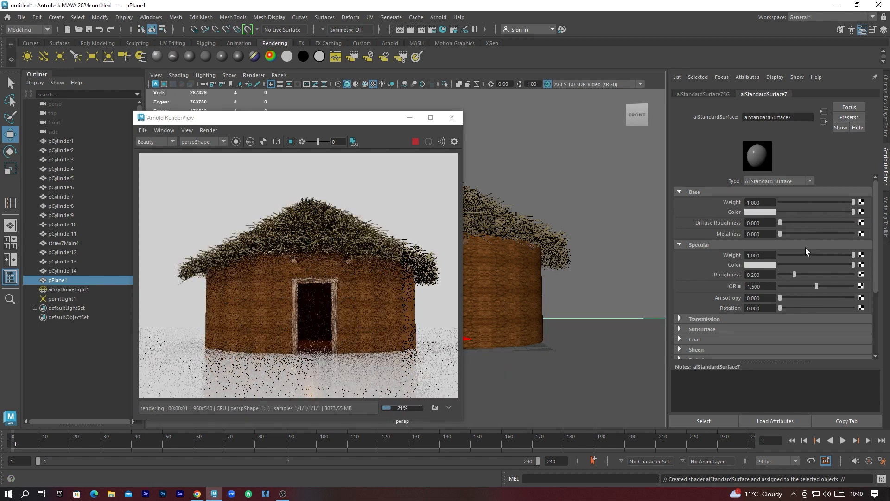
left_click_drag(804, 257, 704, 261)
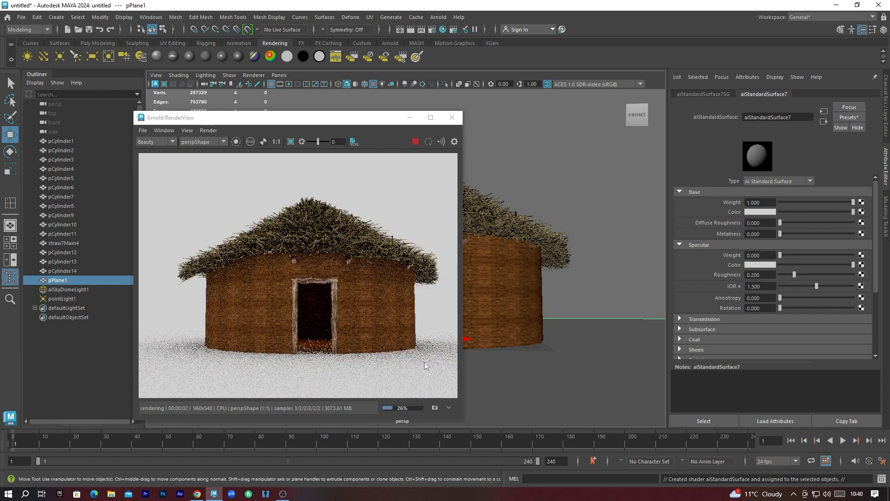
left_click(373, 121)
left_click_drag(373, 121, 543, 145)
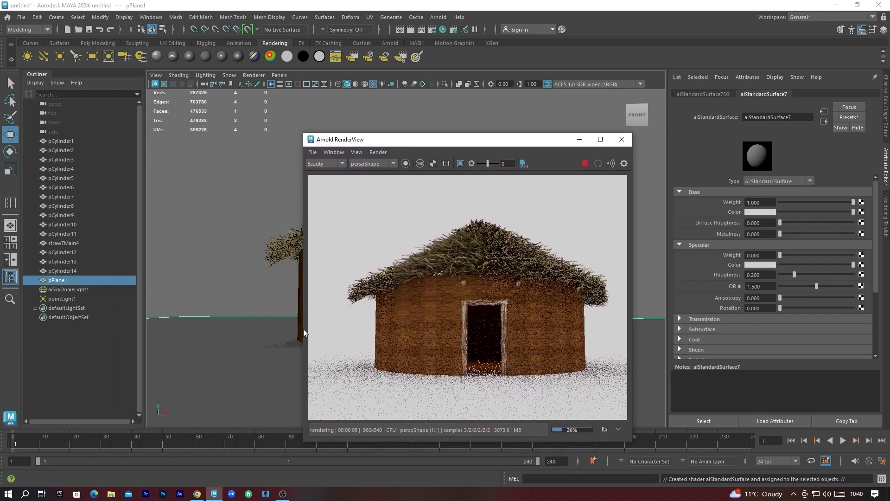